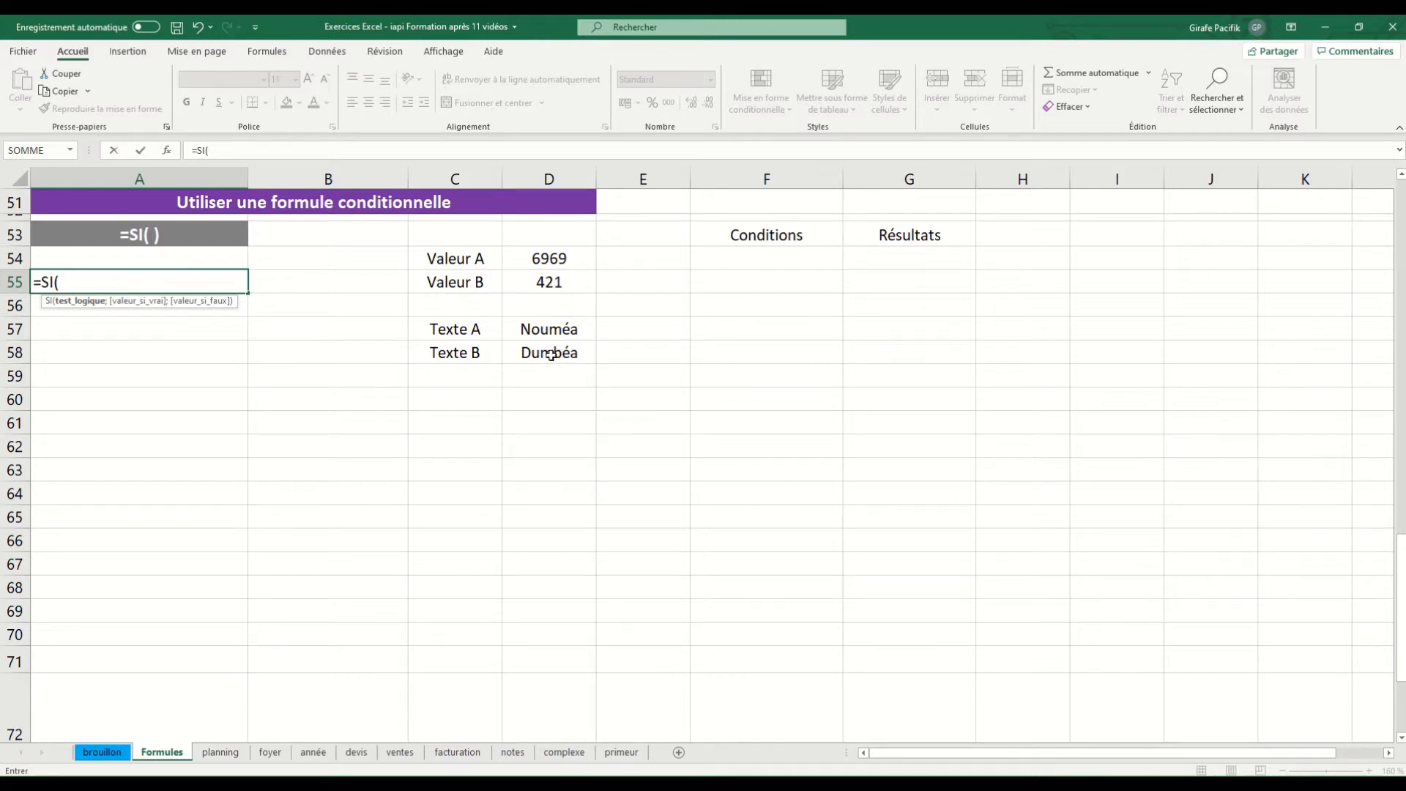
Abandon the formula being entered in A55 and list the operators =, < and > under Conditions in F54:F56
click(770, 261)
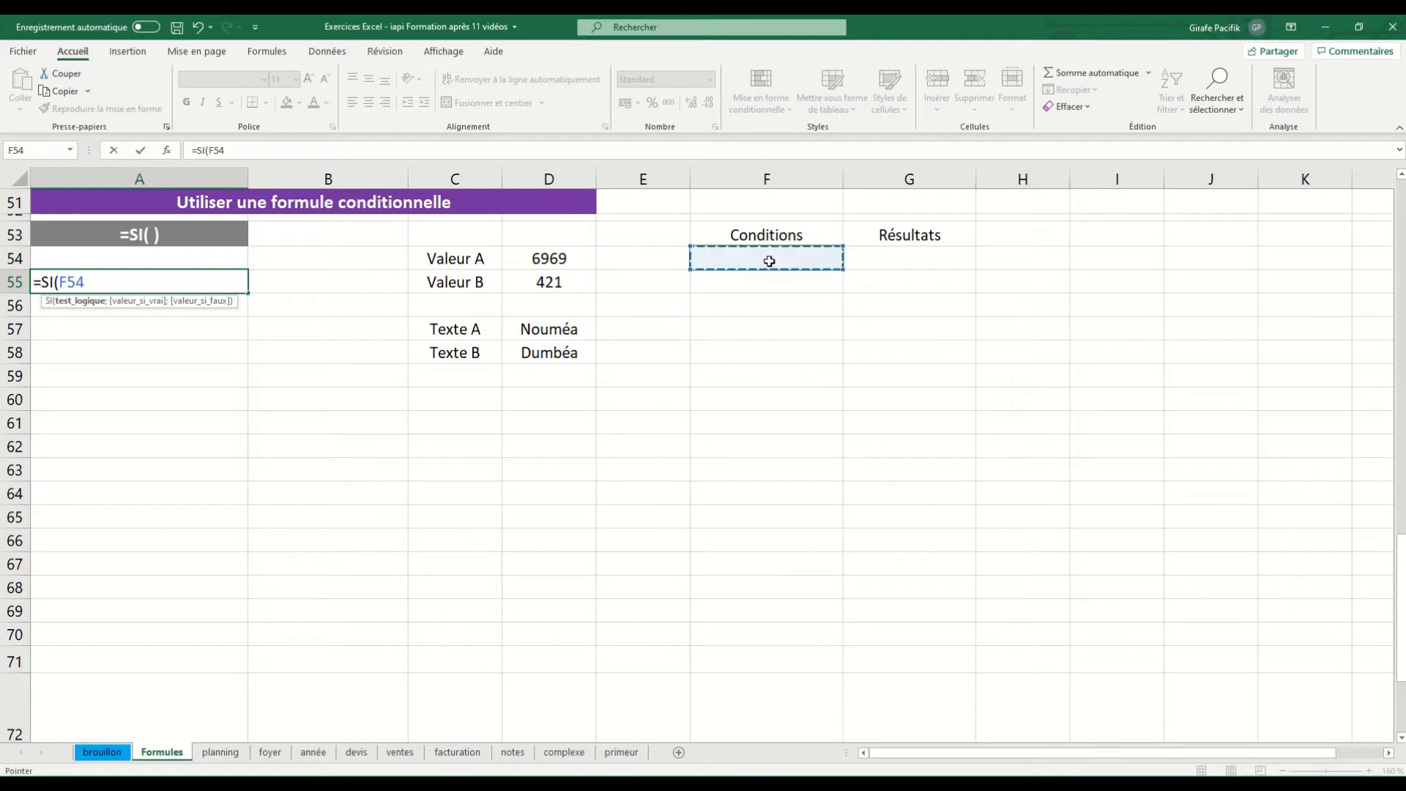
key(Escape)
click(769, 261)
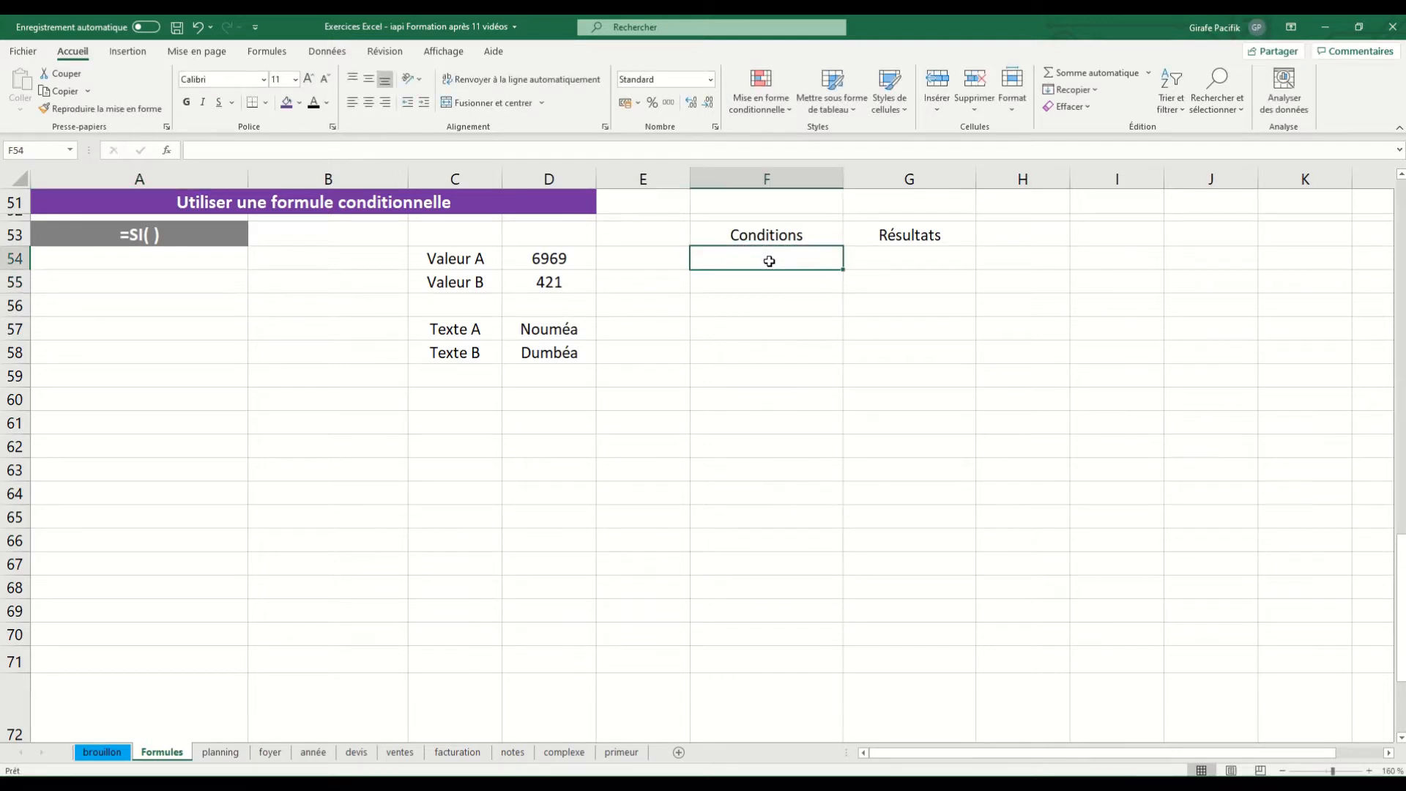
text(=)
key(Return)
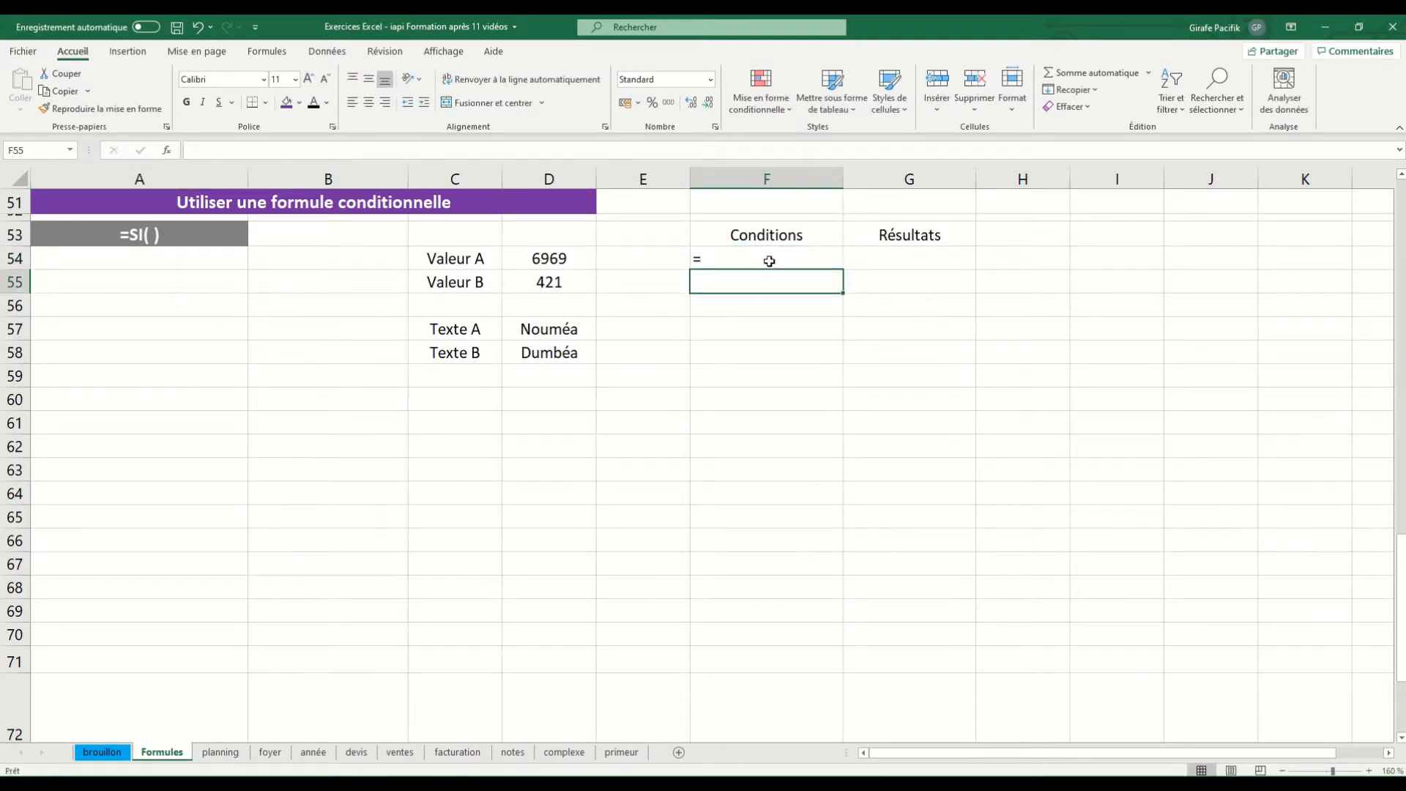
text(<)
key(Return)
text(>)
key(Return)
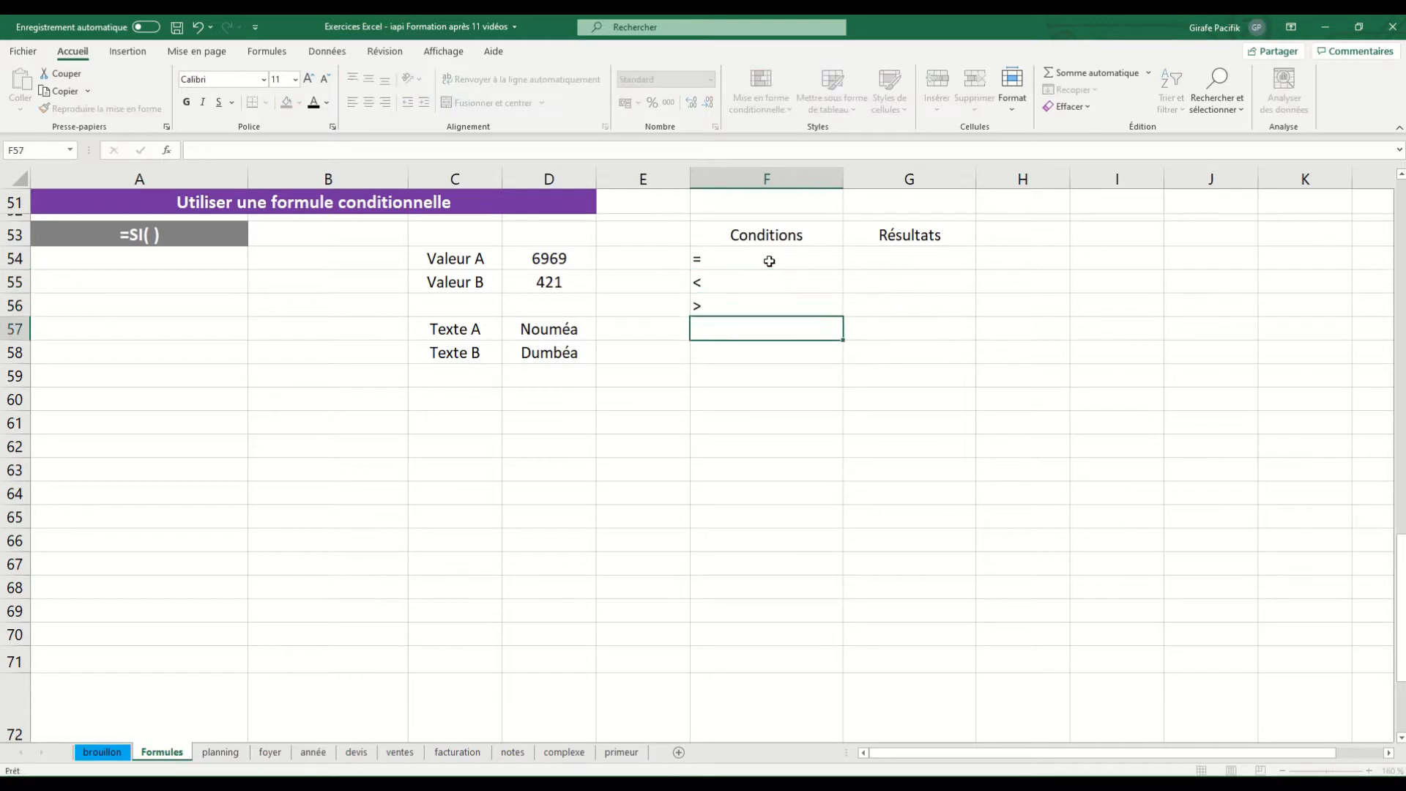
Add the operators <=, >= and <> to the Conditions list in F57:F59, and select the whole list F54:F59
text(<=)
key(Return)
text(>=)
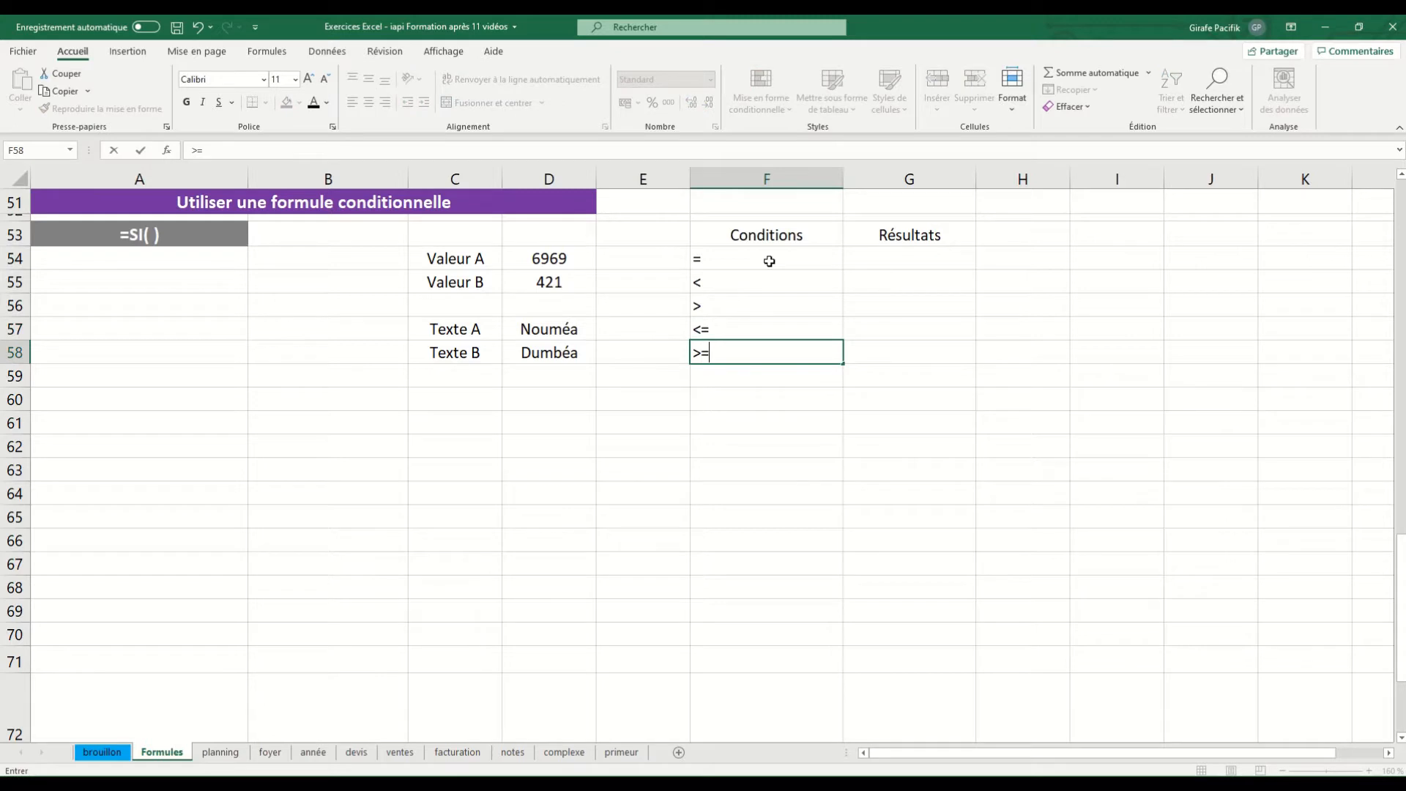
key(Return)
text(<)
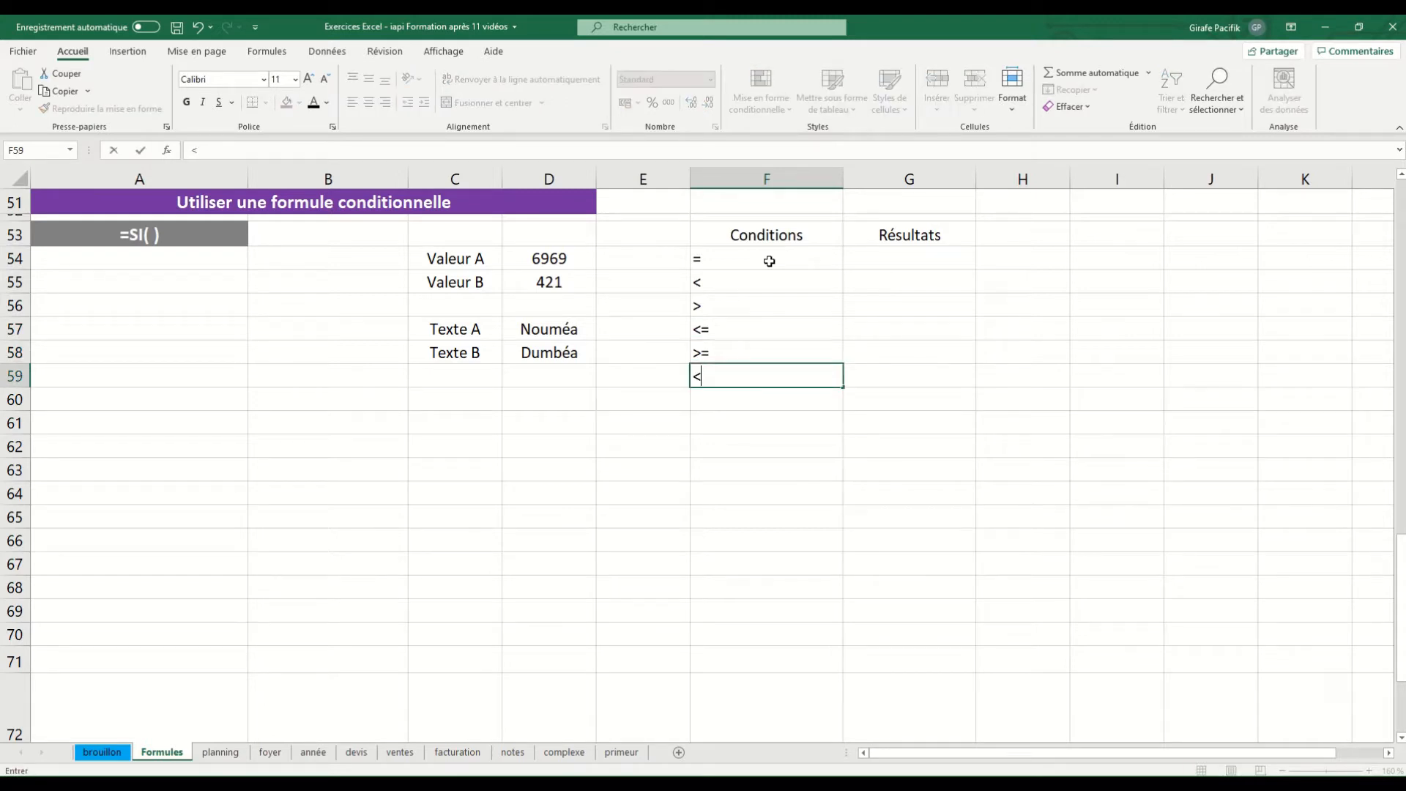
text(>)
key(Return)
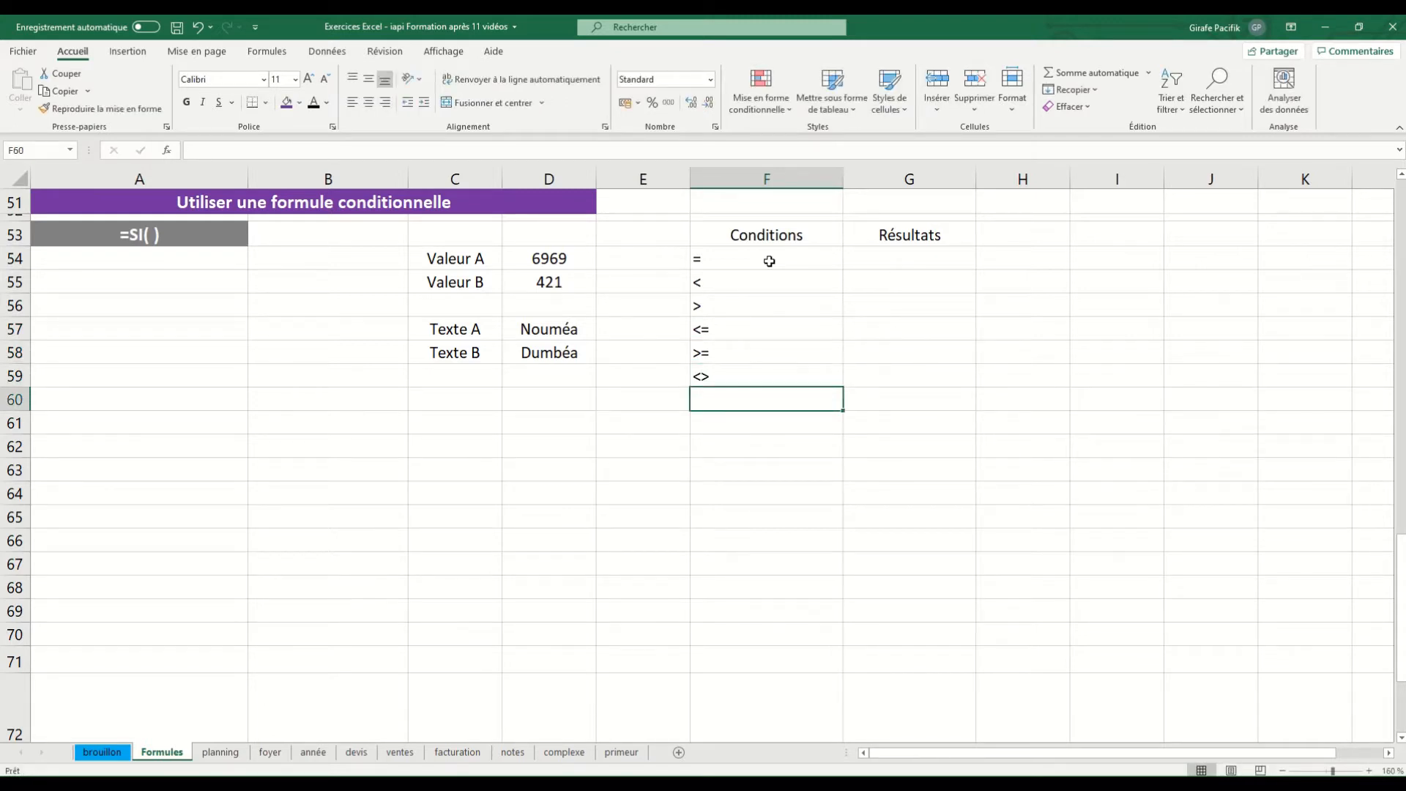
drag(769, 262, 763, 373)
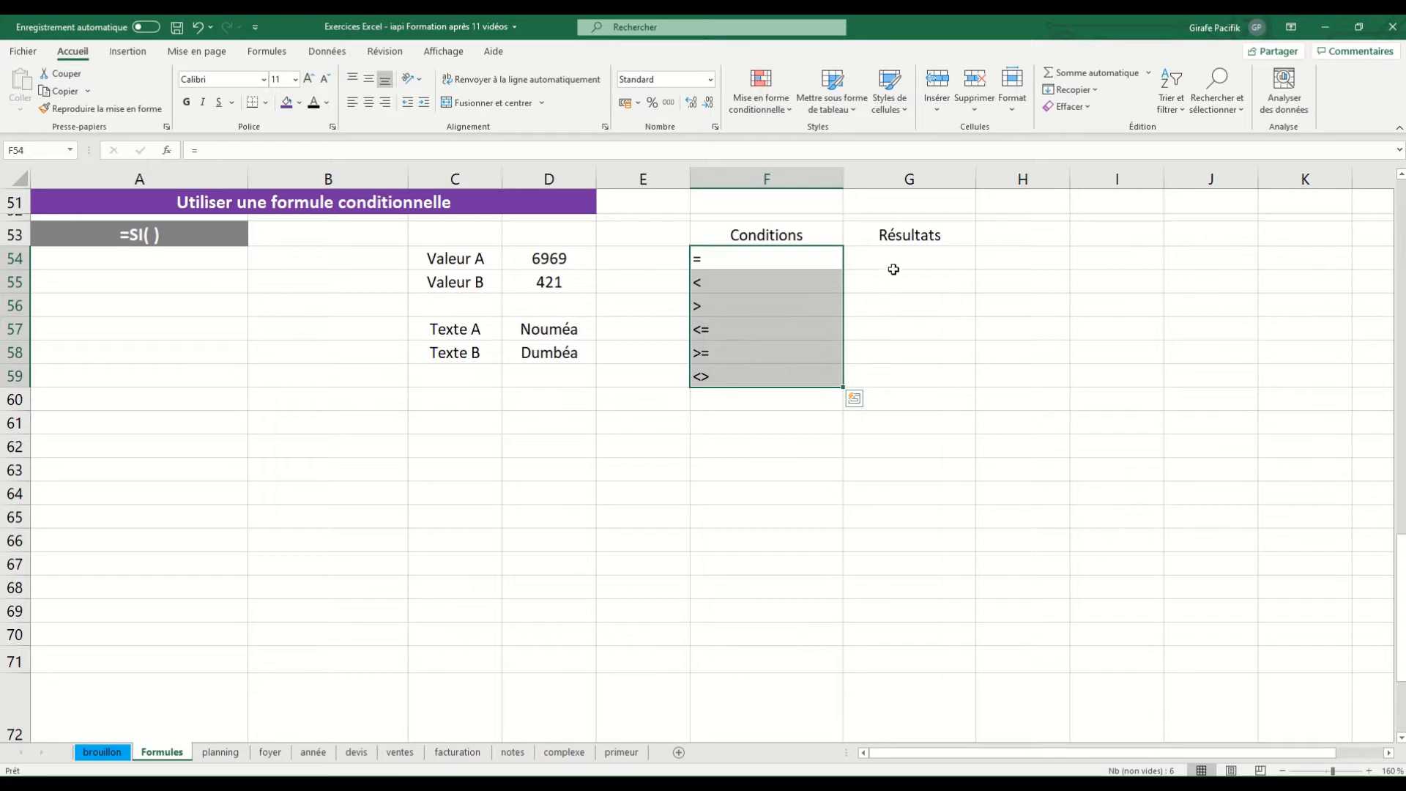
Enter the sample results "texte", 1000 and F4*B8 under Résultats in G54:G56, and centre them horizontally
click(927, 261)
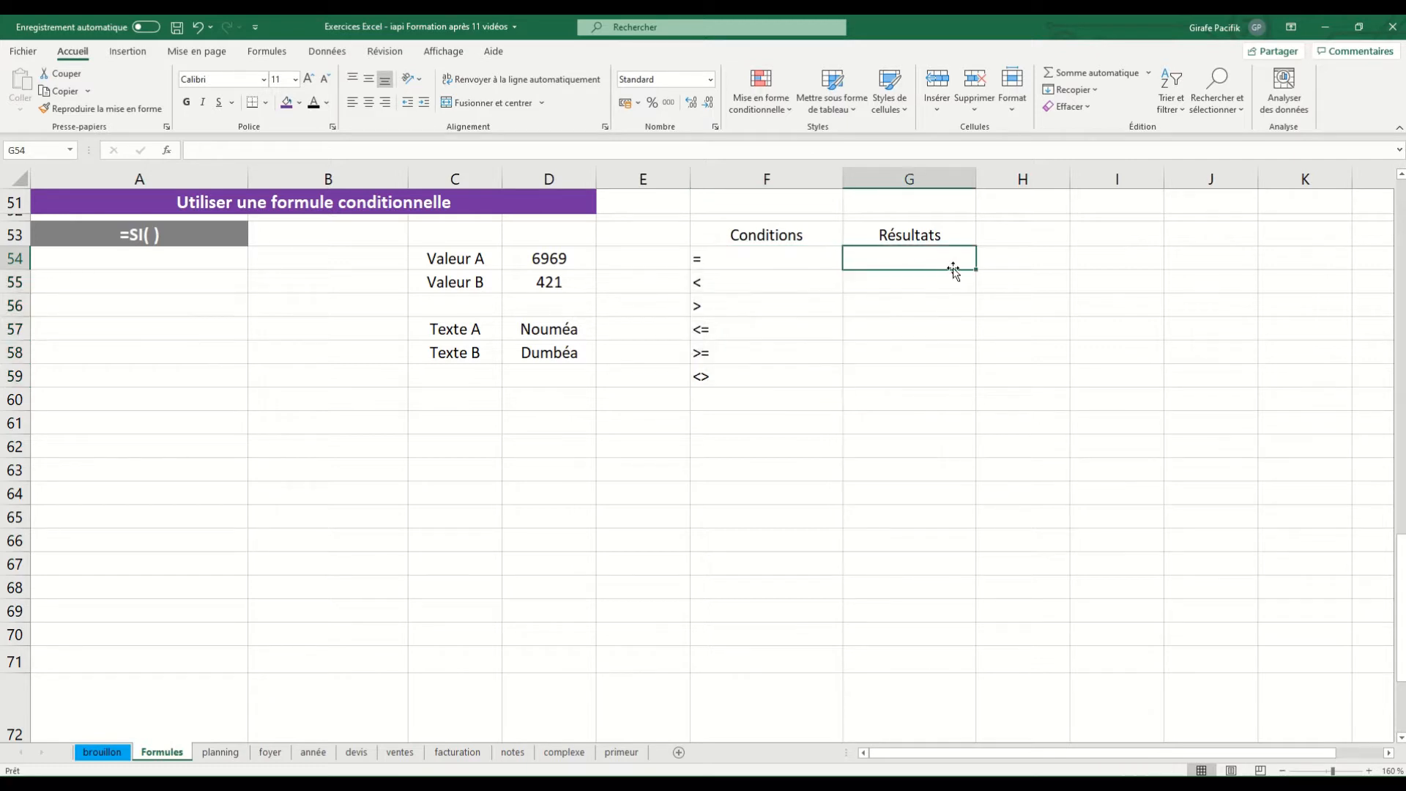
text("text)
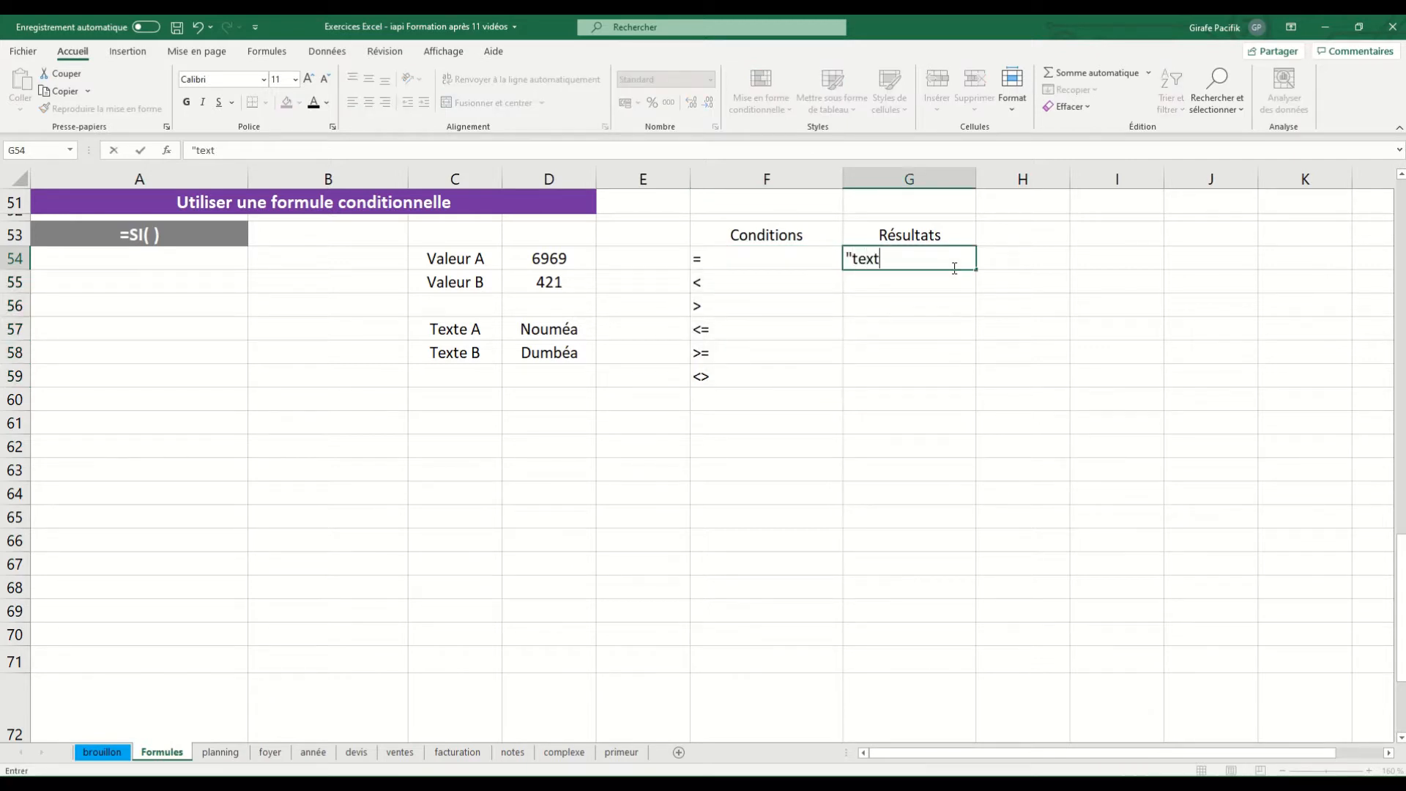
text(e")
key(Return)
text(1000)
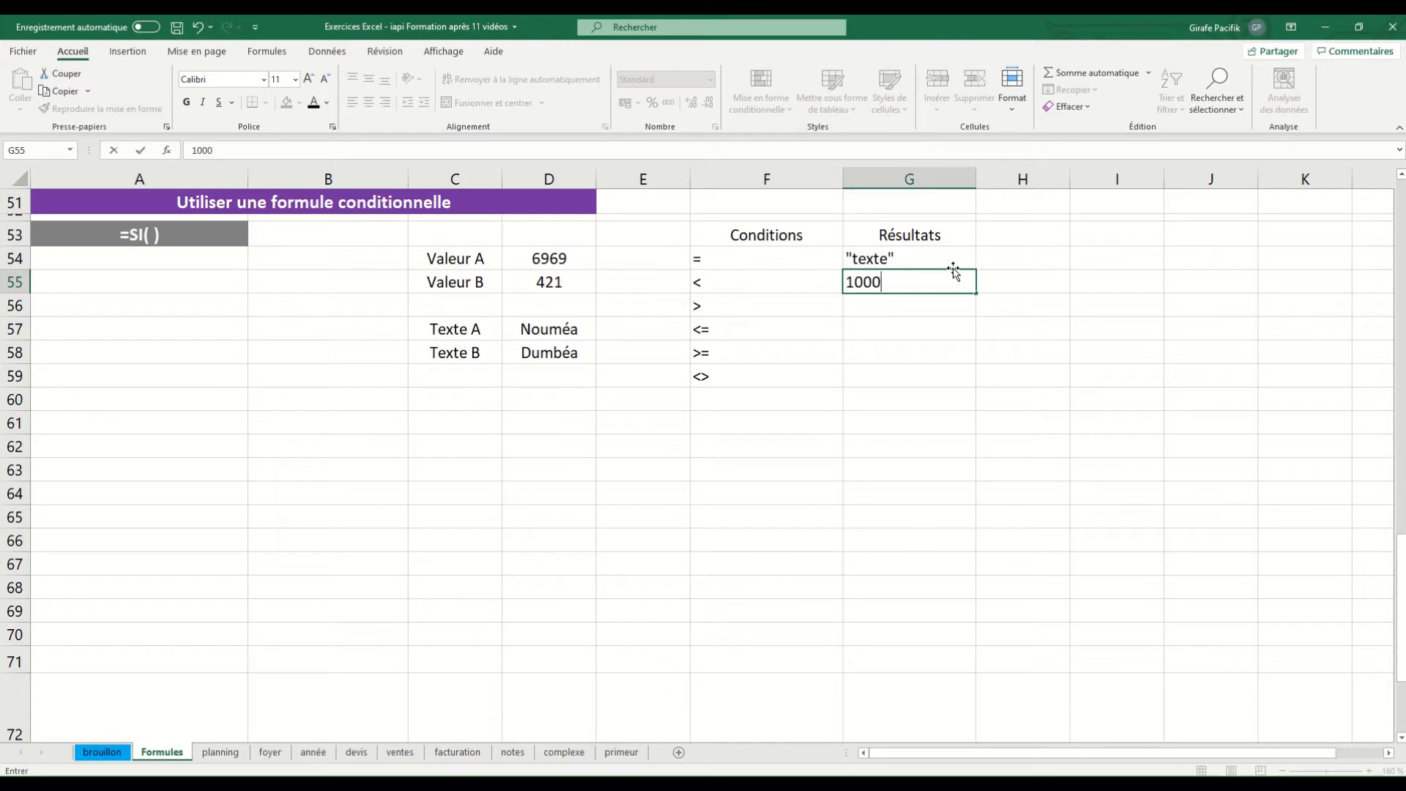
key(Return)
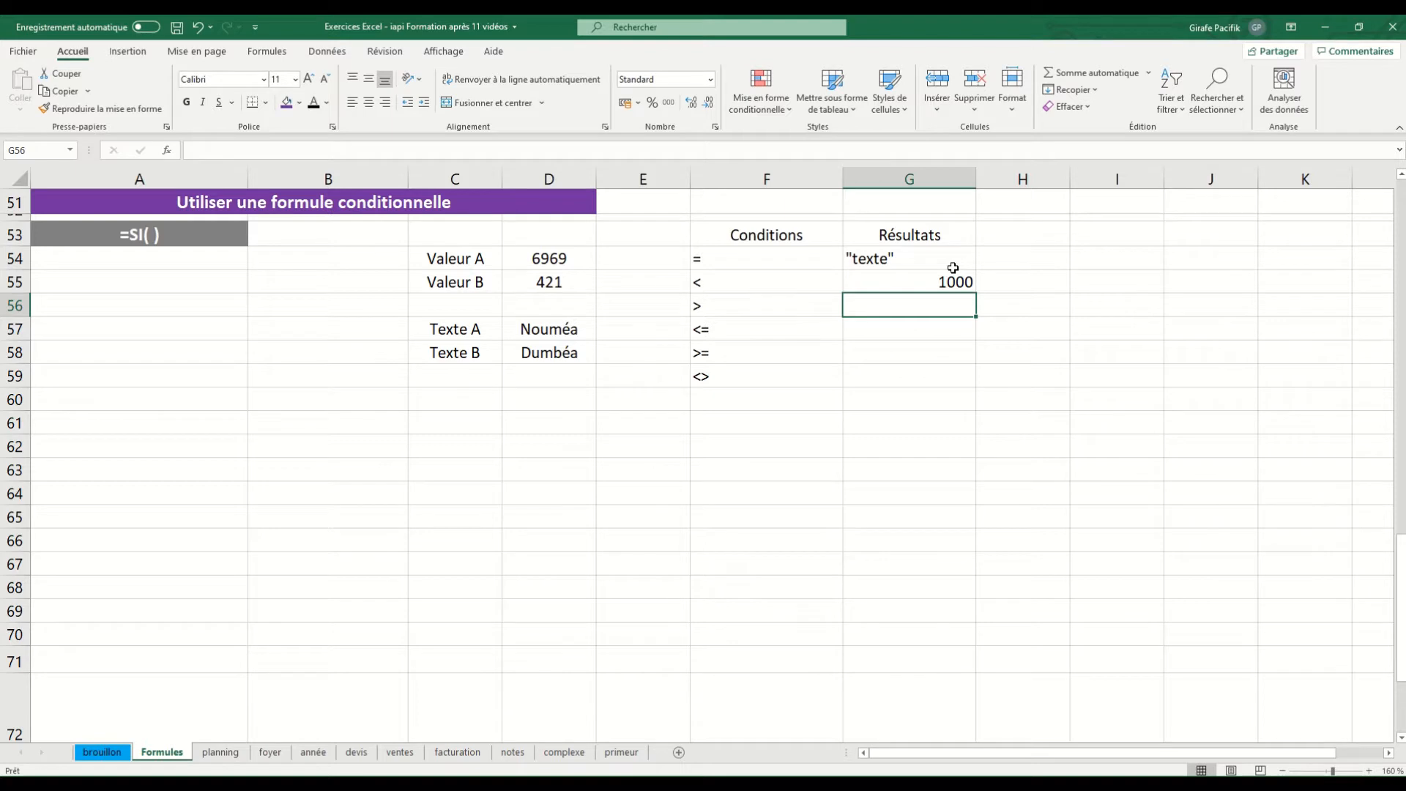
text(F4)
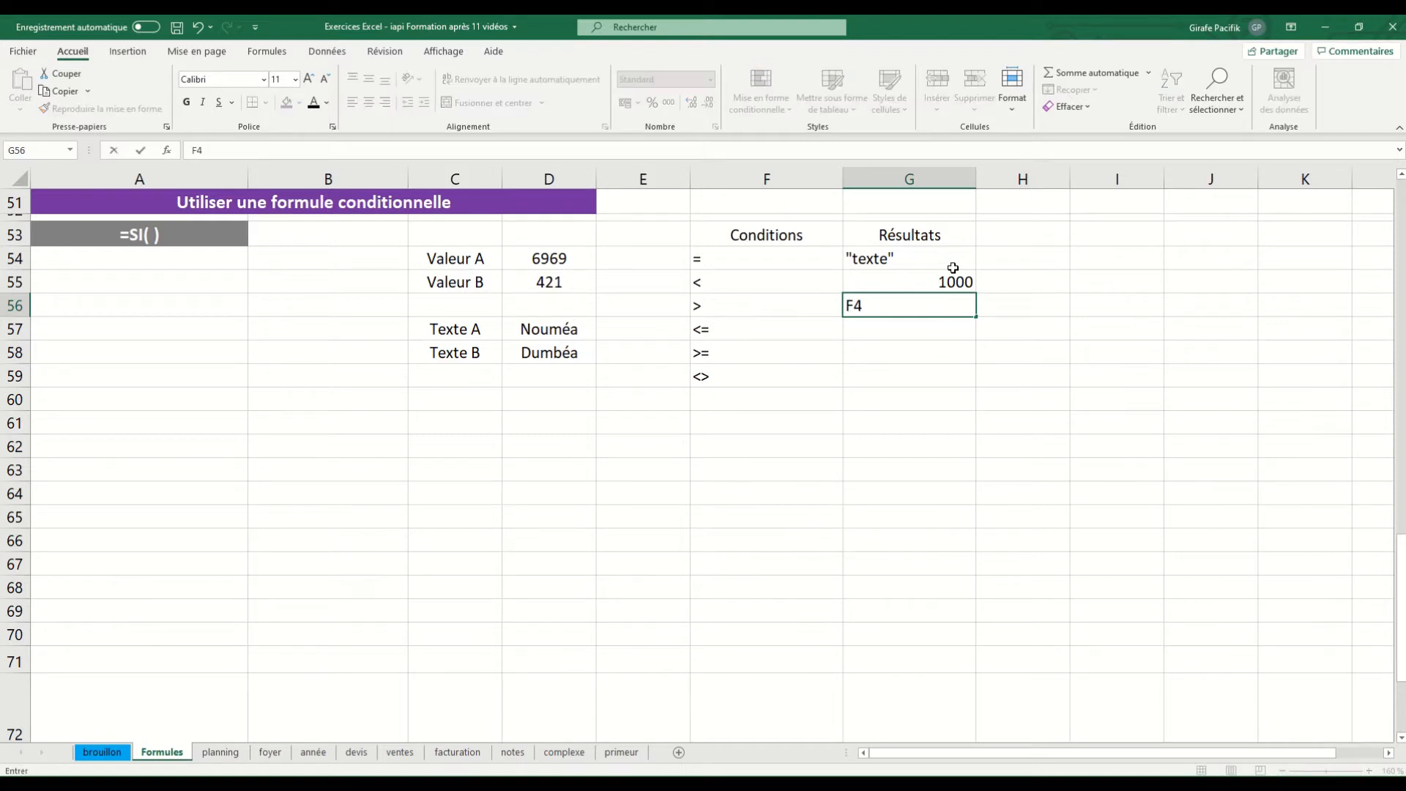
text(*B8)
key(Return)
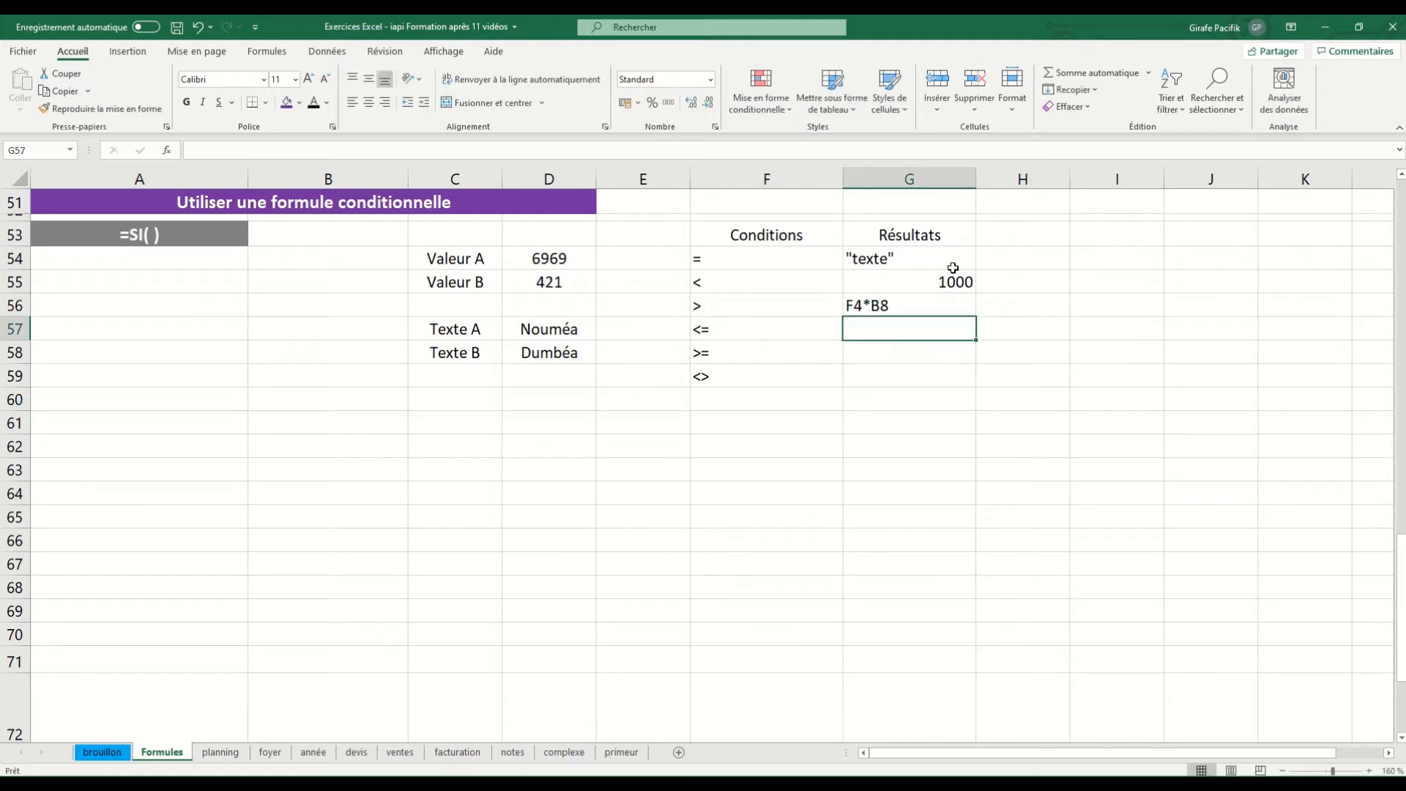
drag(862, 262, 884, 302)
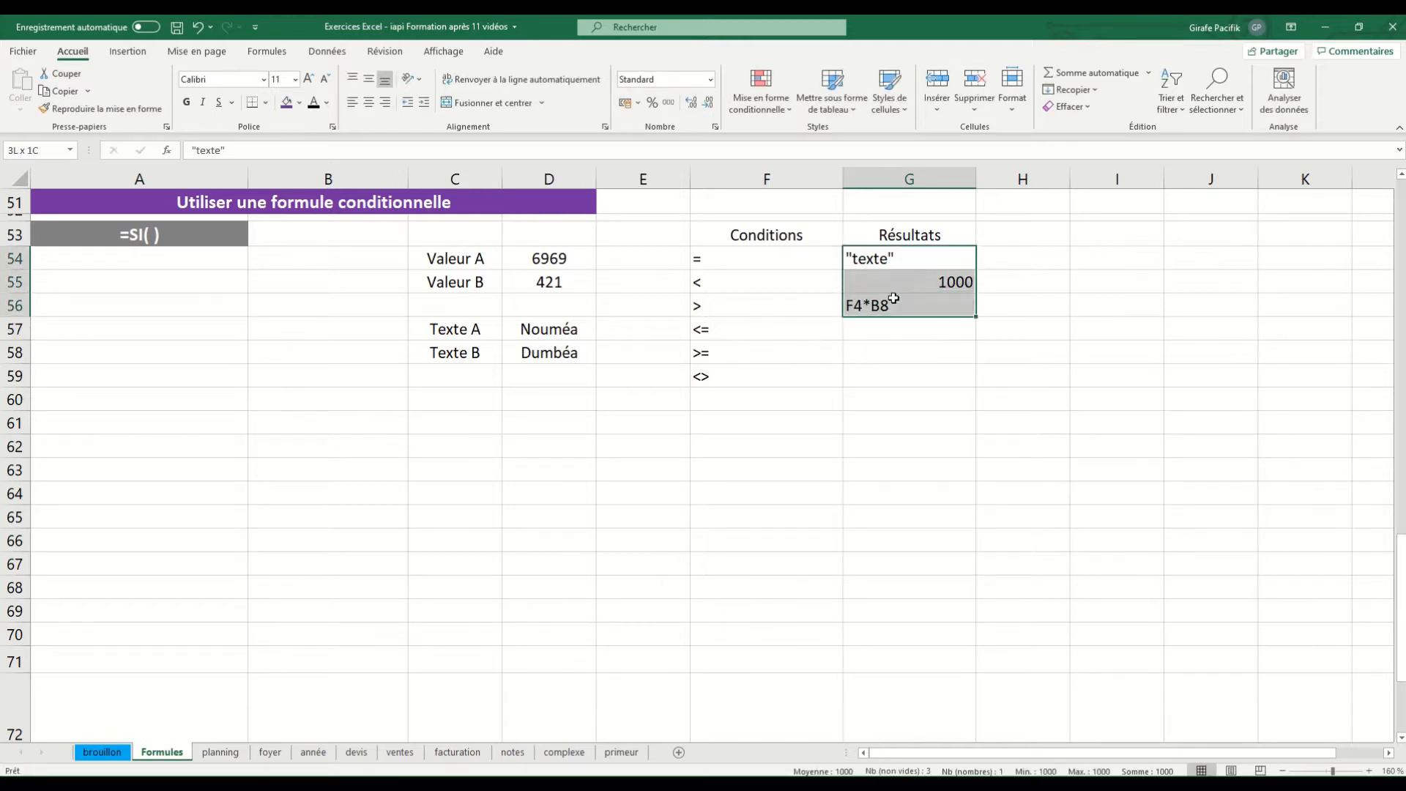
click(368, 101)
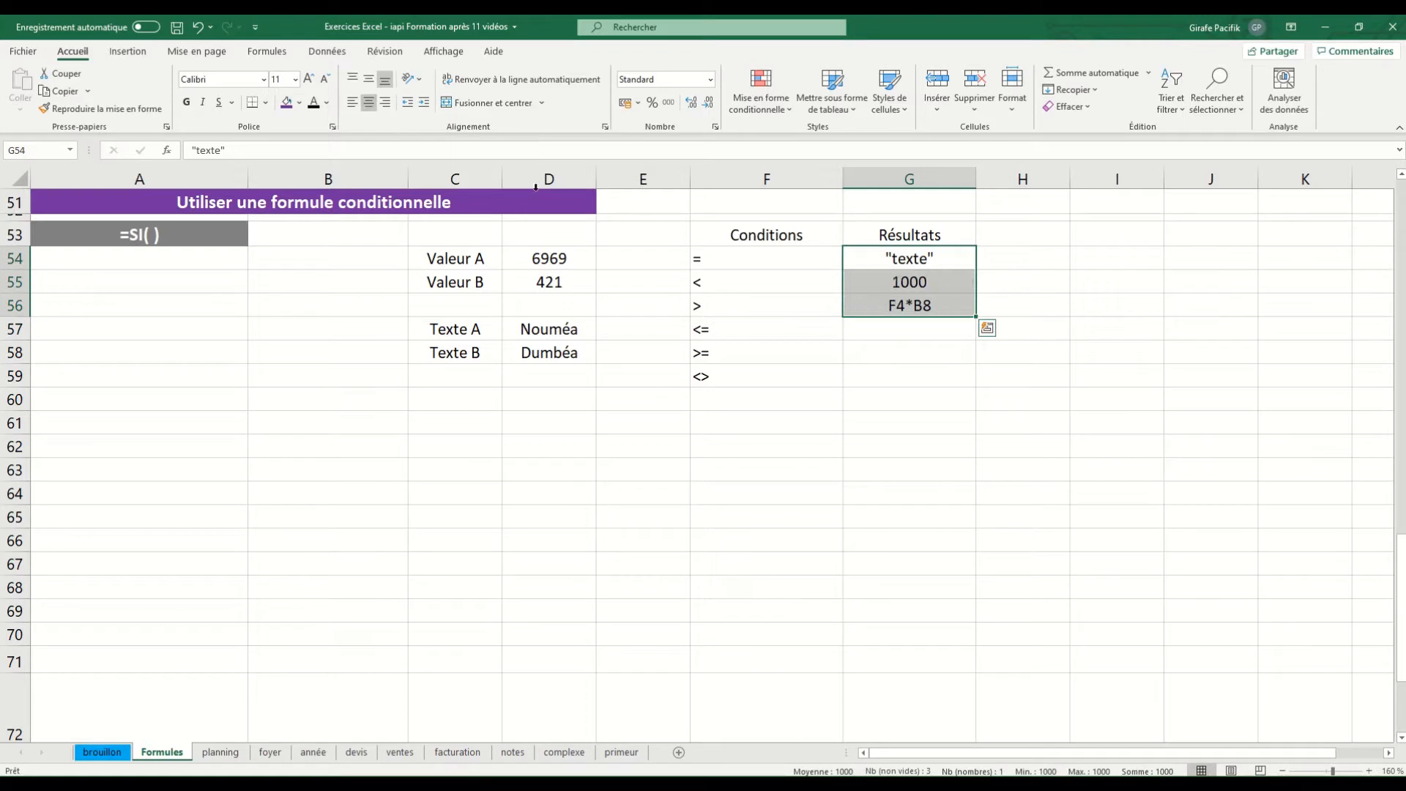
Start a SI formula in A54 with the logical test D54>D55, comparing Valeur A with Valeur B
click(220, 261)
text(=si)
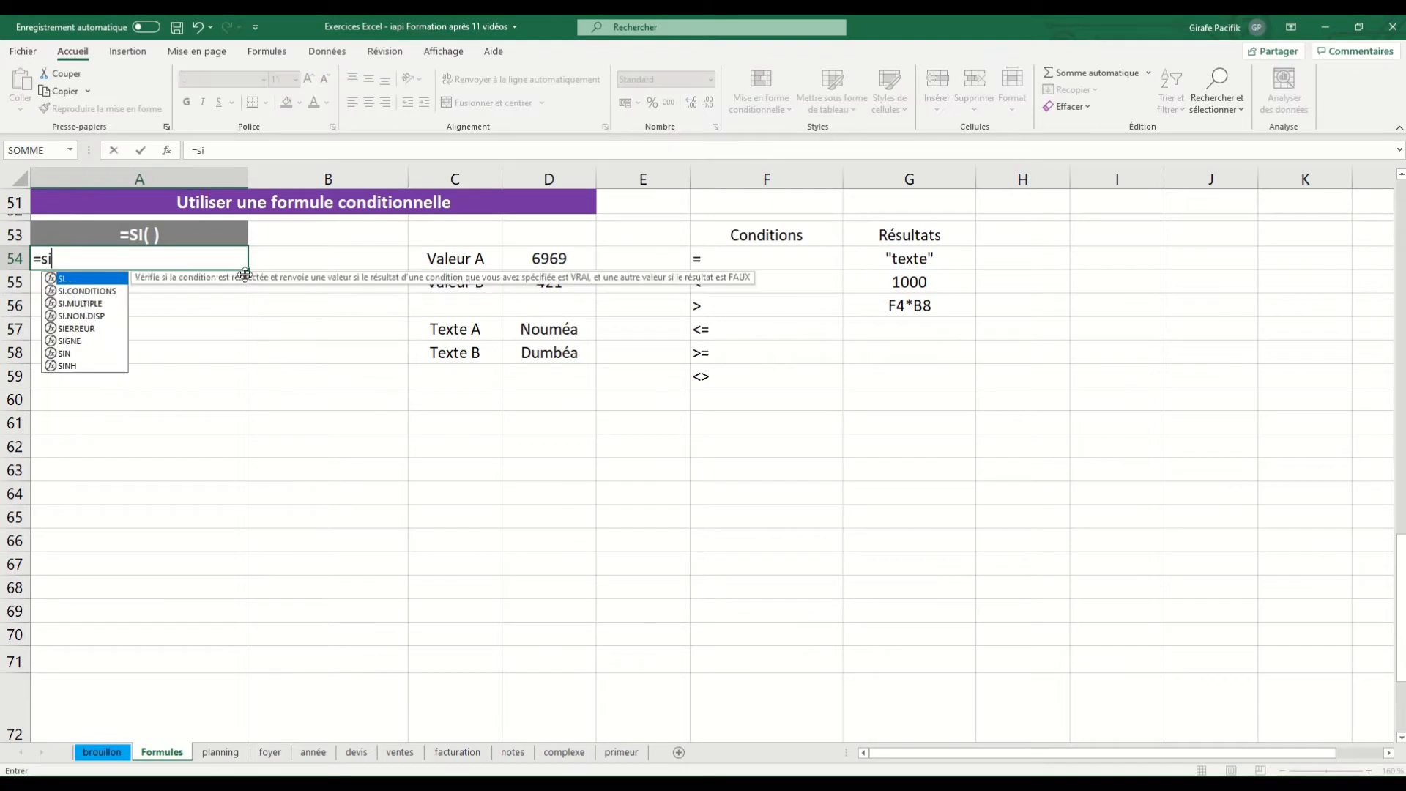
key(Tab)
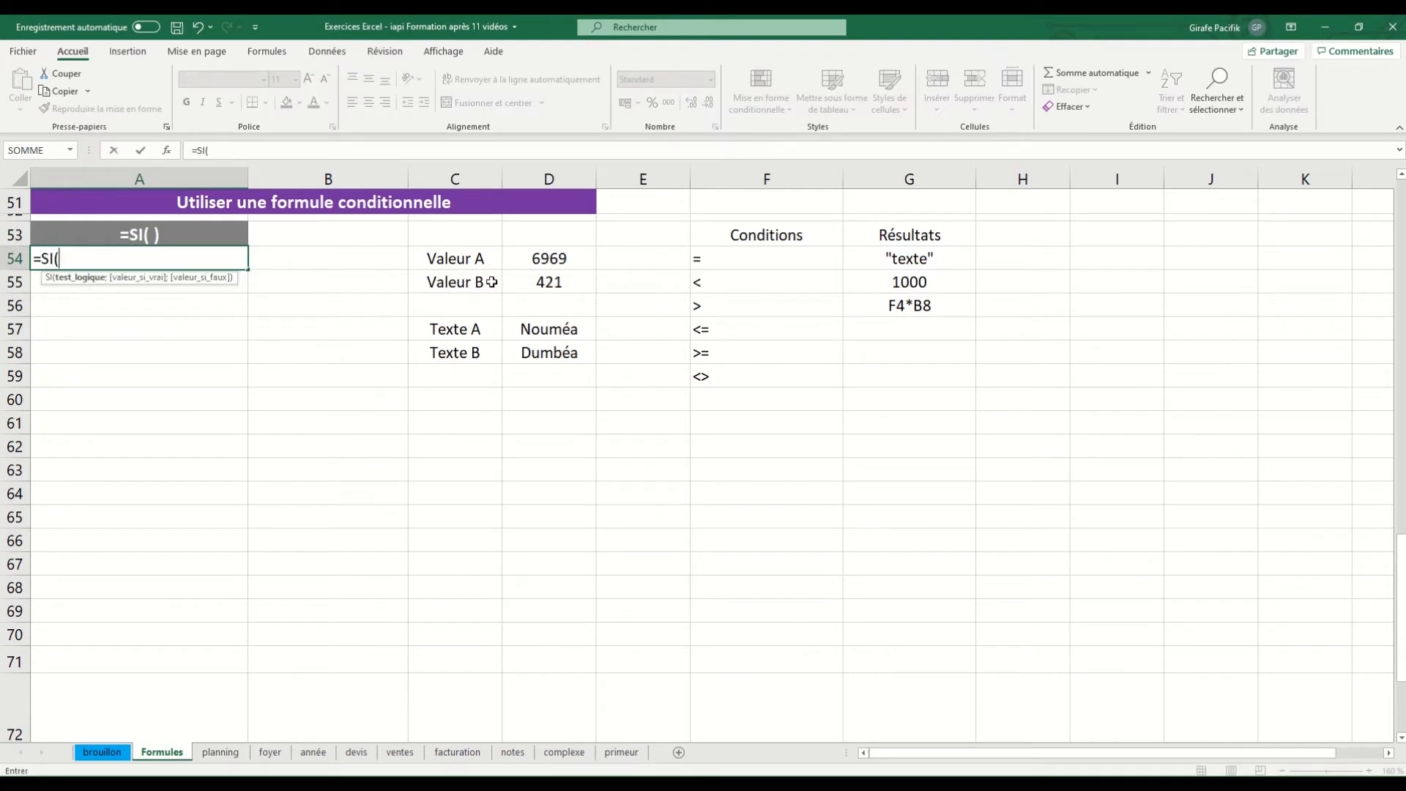
click(538, 258)
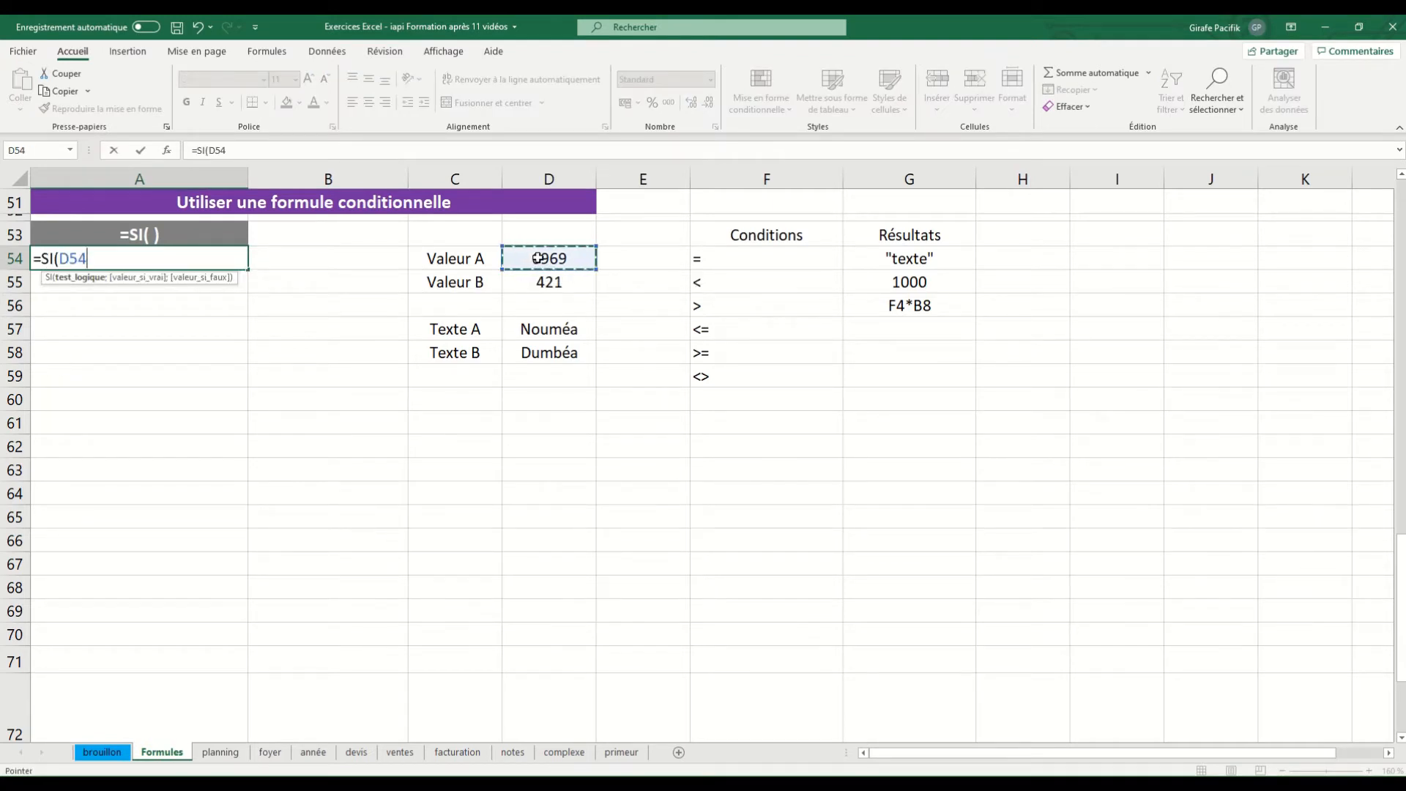
text(<)
key(BackSpace)
text(>)
click(553, 284)
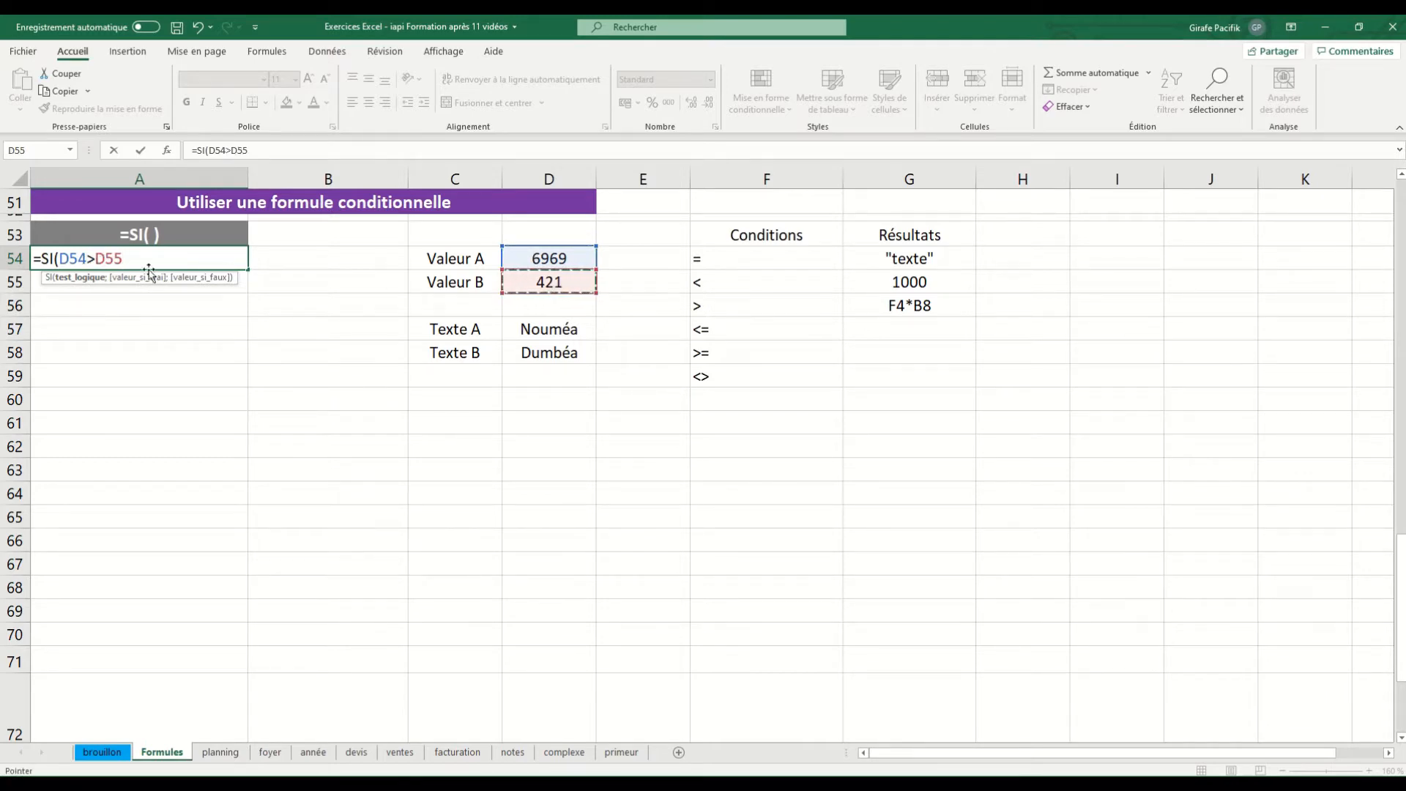
text(;)
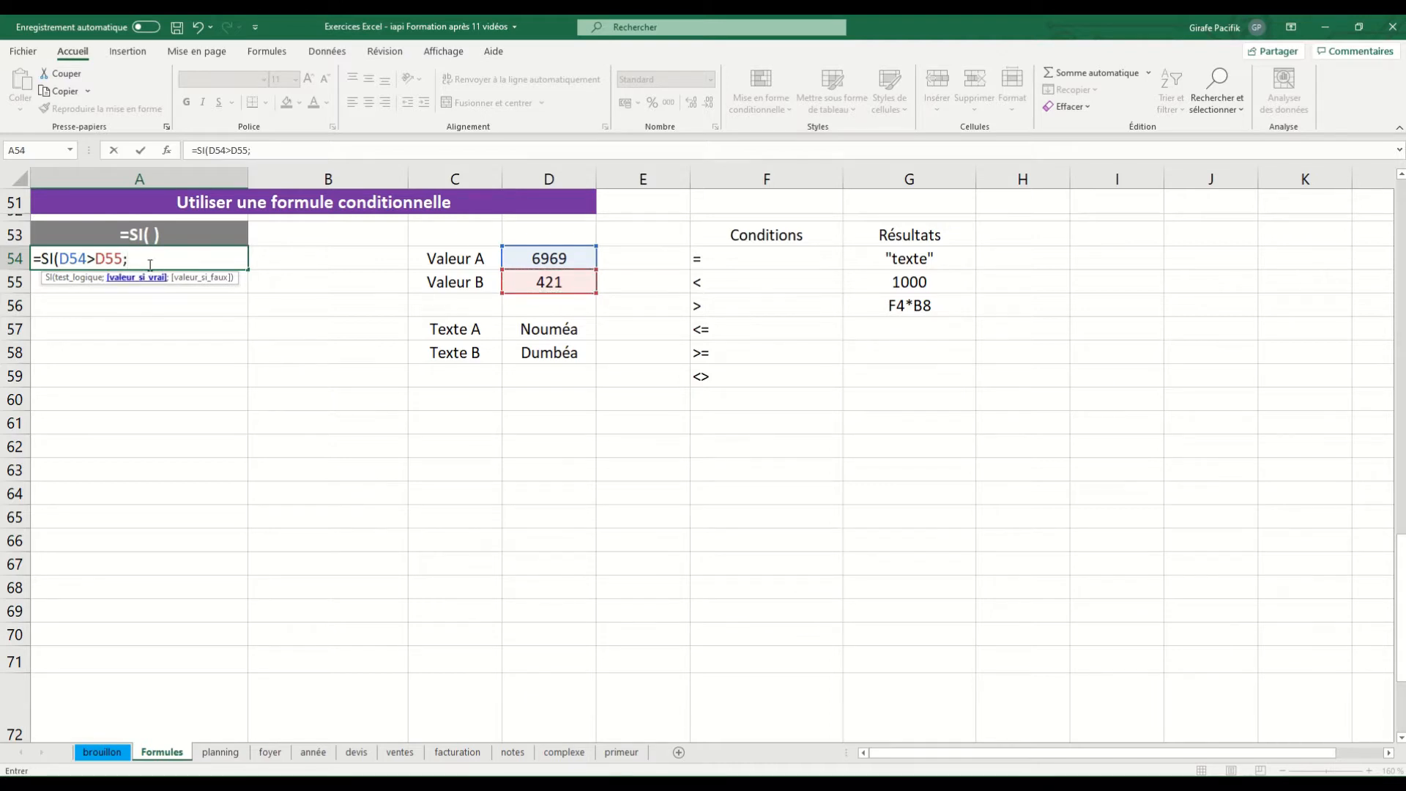
text(")
text(A est plus)
text( hig)
Add "A est plus grand" as the value-if-true argument of the SI formula in A54
key(BackSpace)
key(BackSpace)
key(BackSpace)
text(gra)
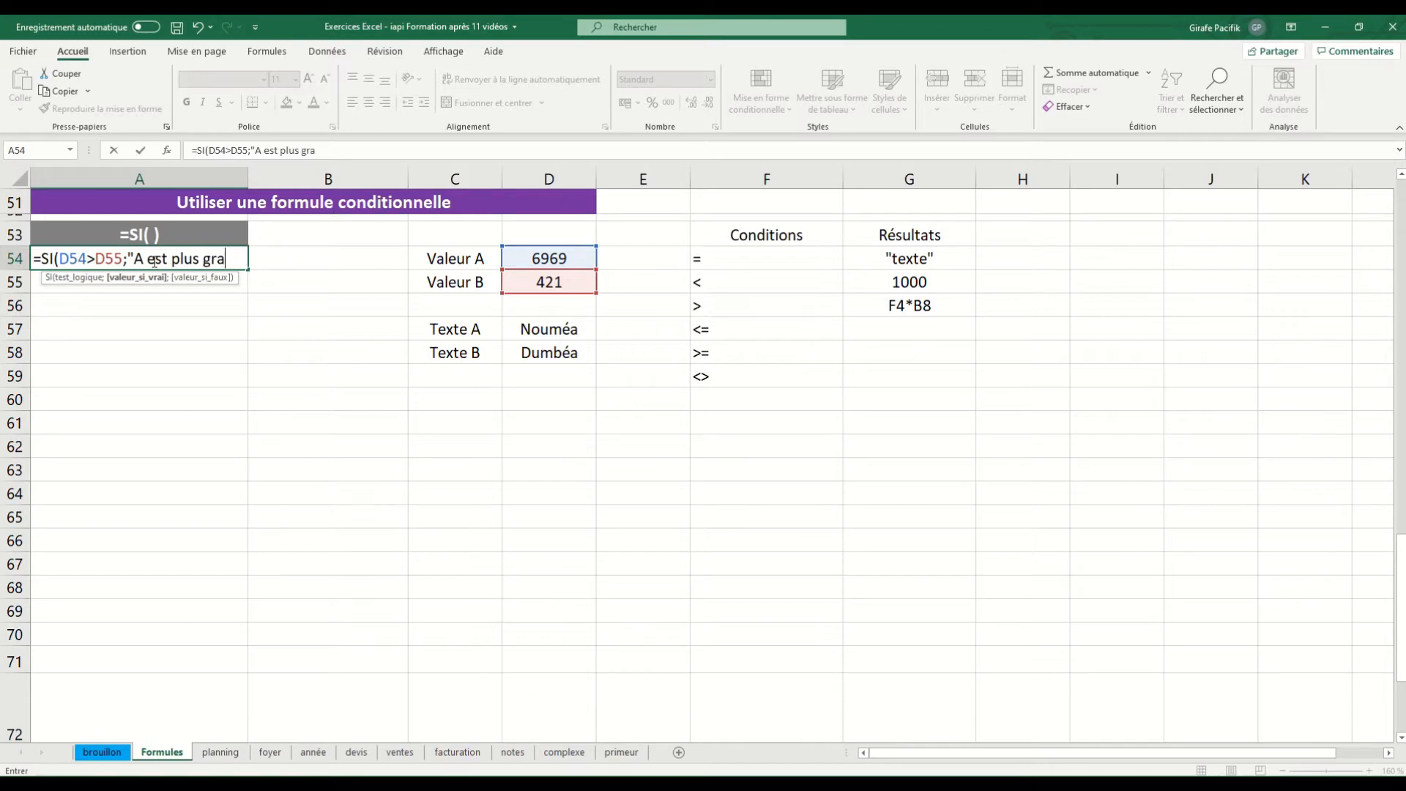
text(nd";")
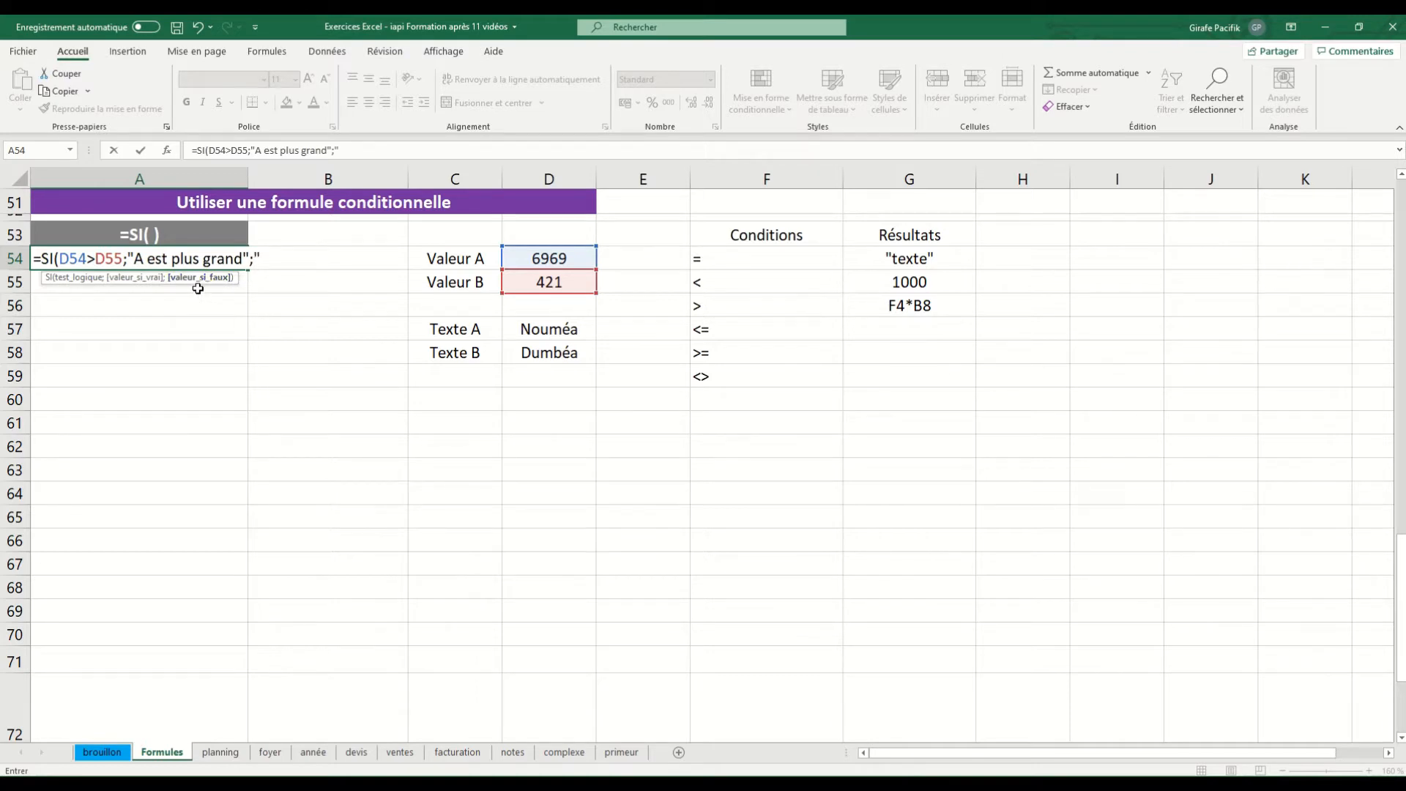
text(A n'est pas plus grand)
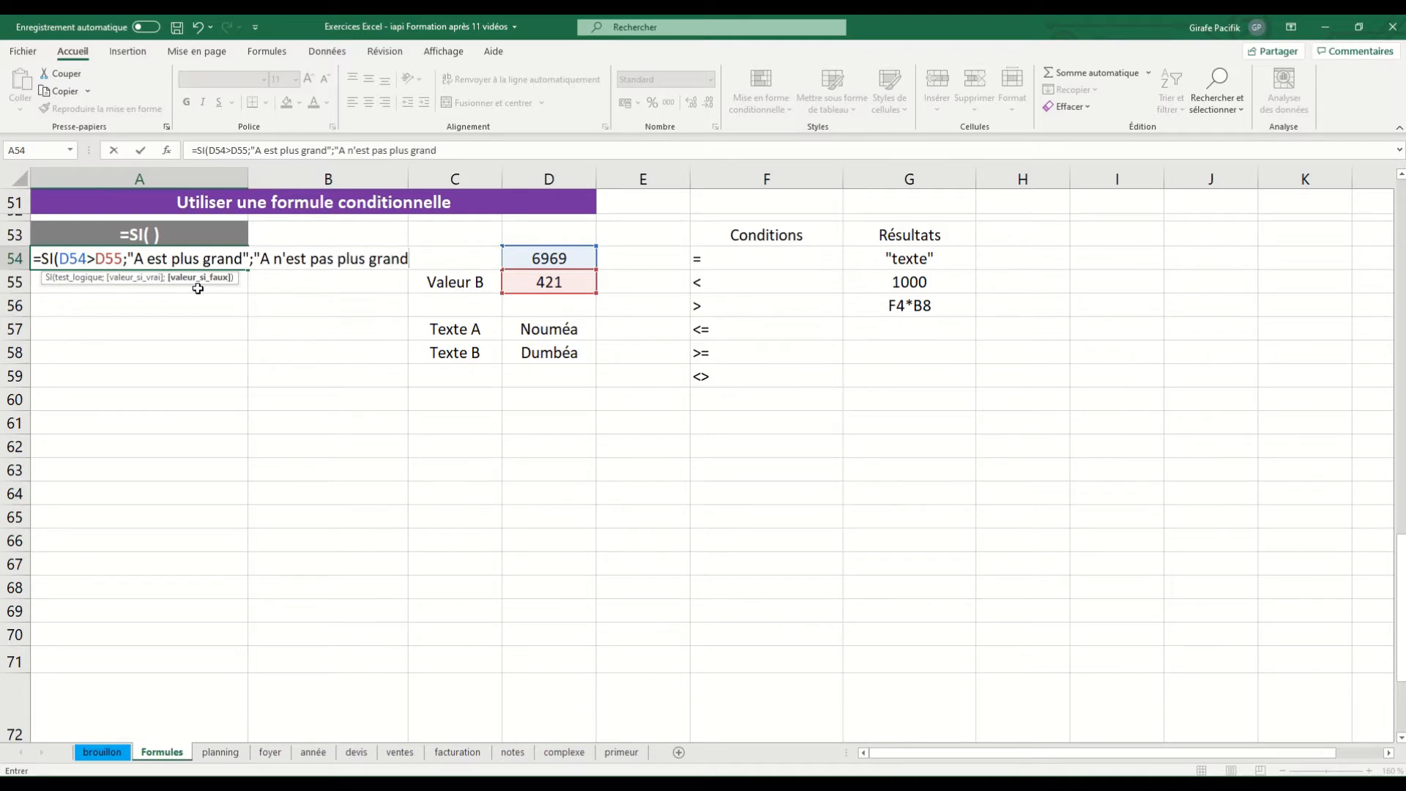
text("))
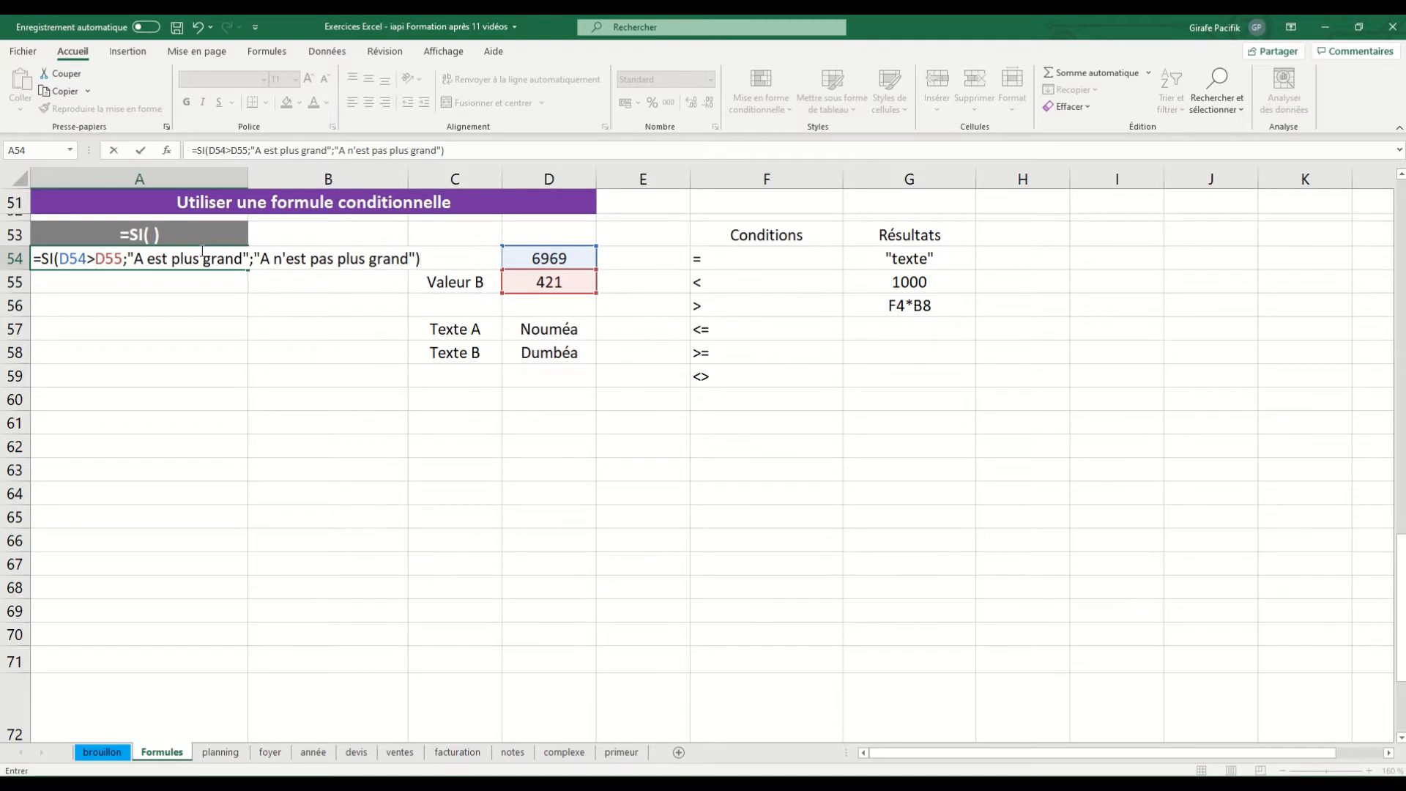
Highlight the logical test, value-if-true and value-if-false arguments of the A54 formula in turn, and validate the formula
click(191, 258)
click(80, 279)
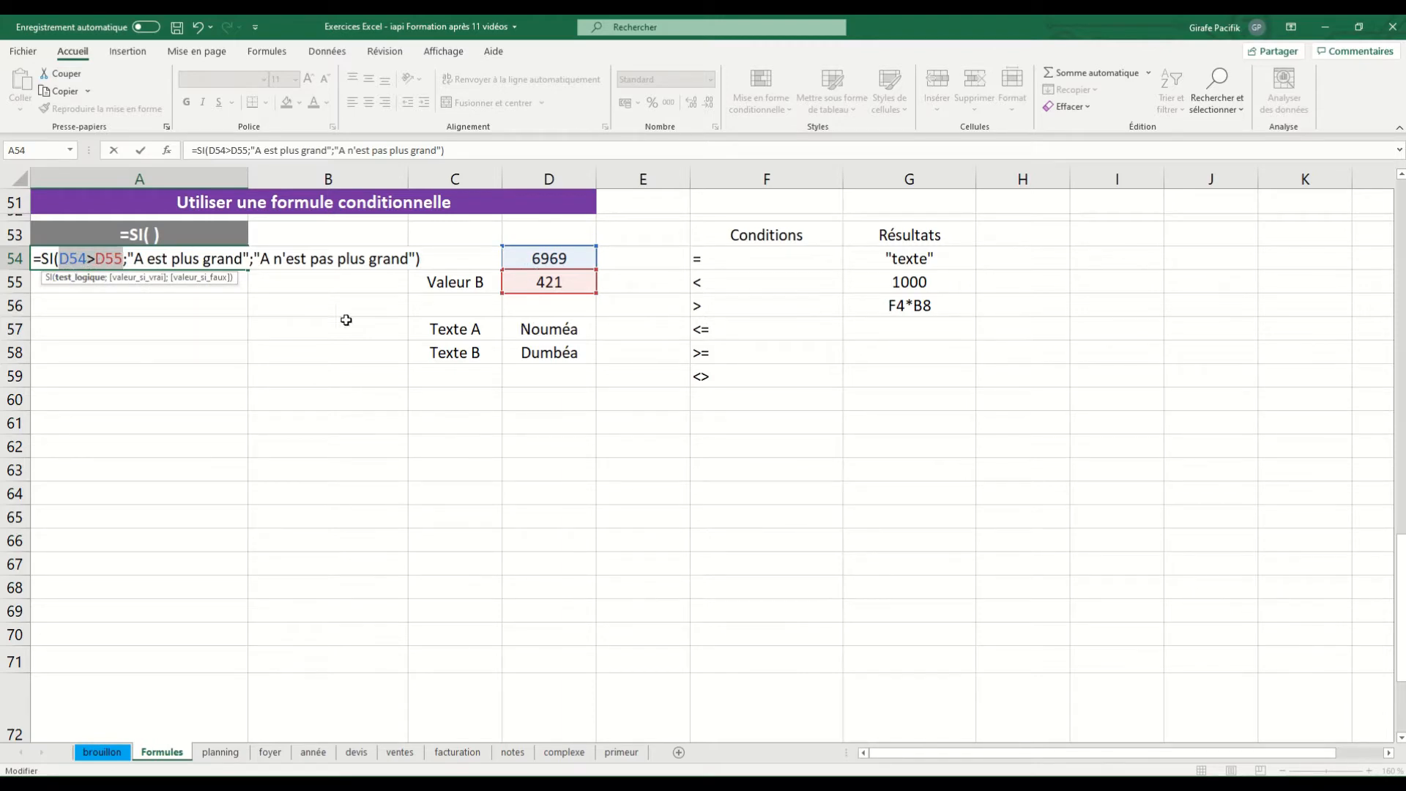
click(136, 278)
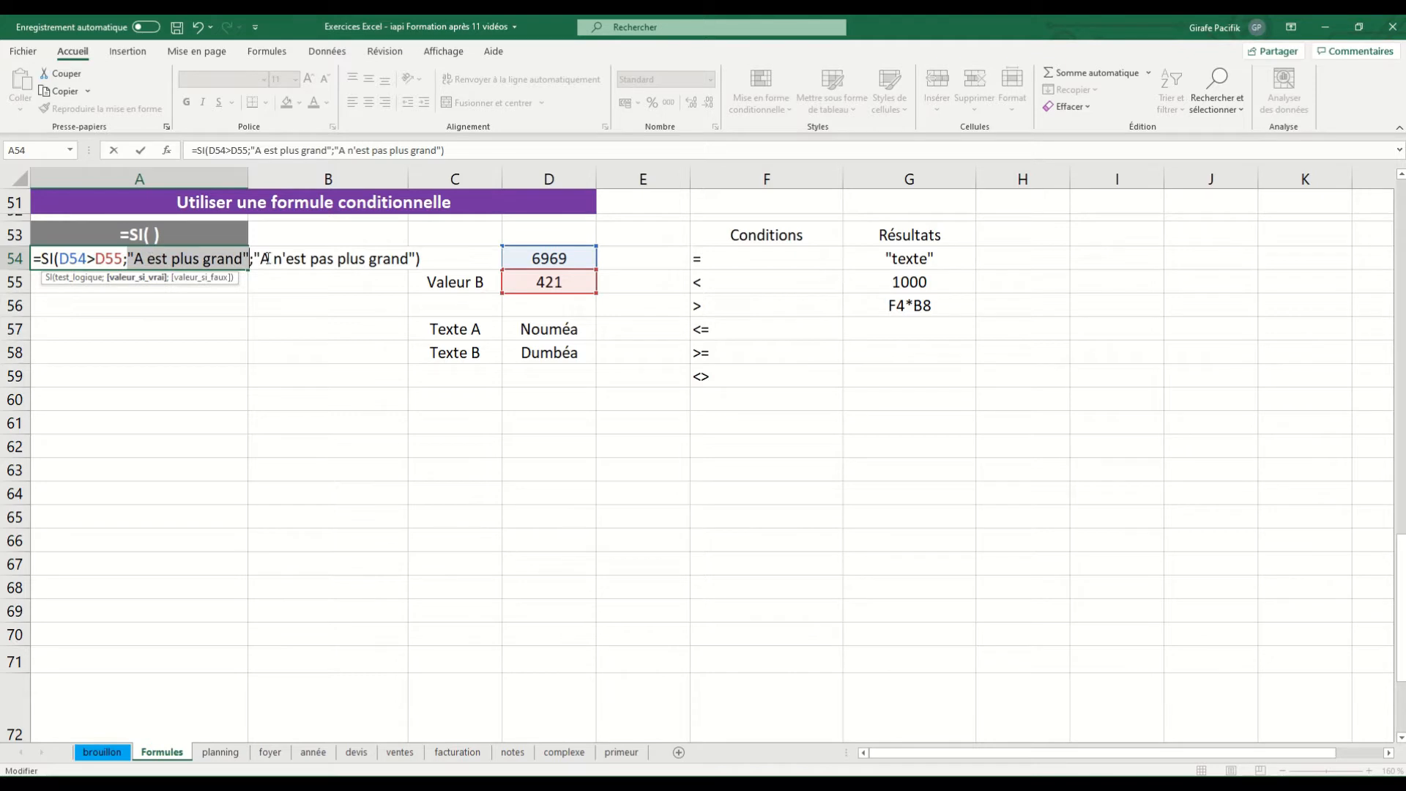
click(211, 278)
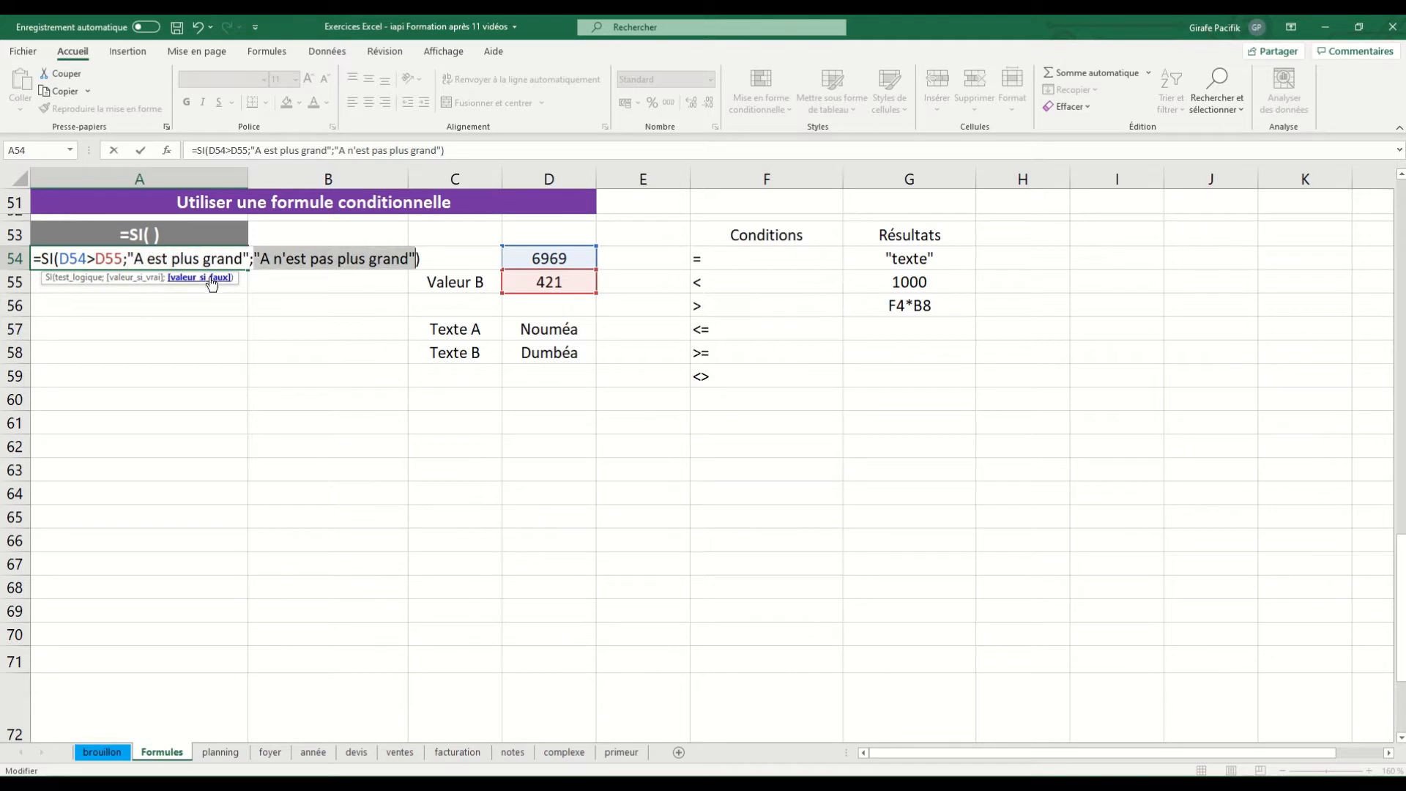
key(Return)
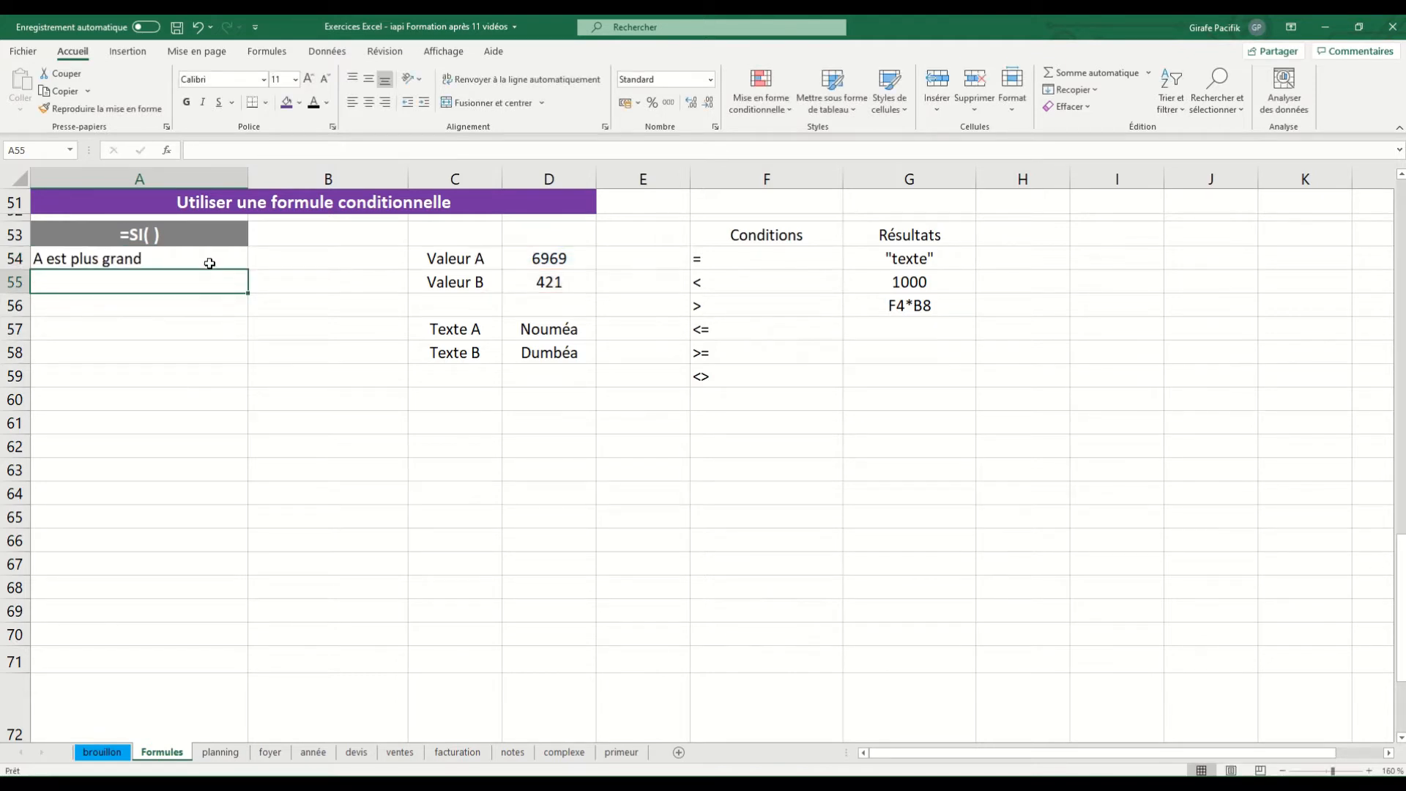
Set Valeur B in D55 to 42100 to test the other outcome of the SI formula
double_click(582, 282)
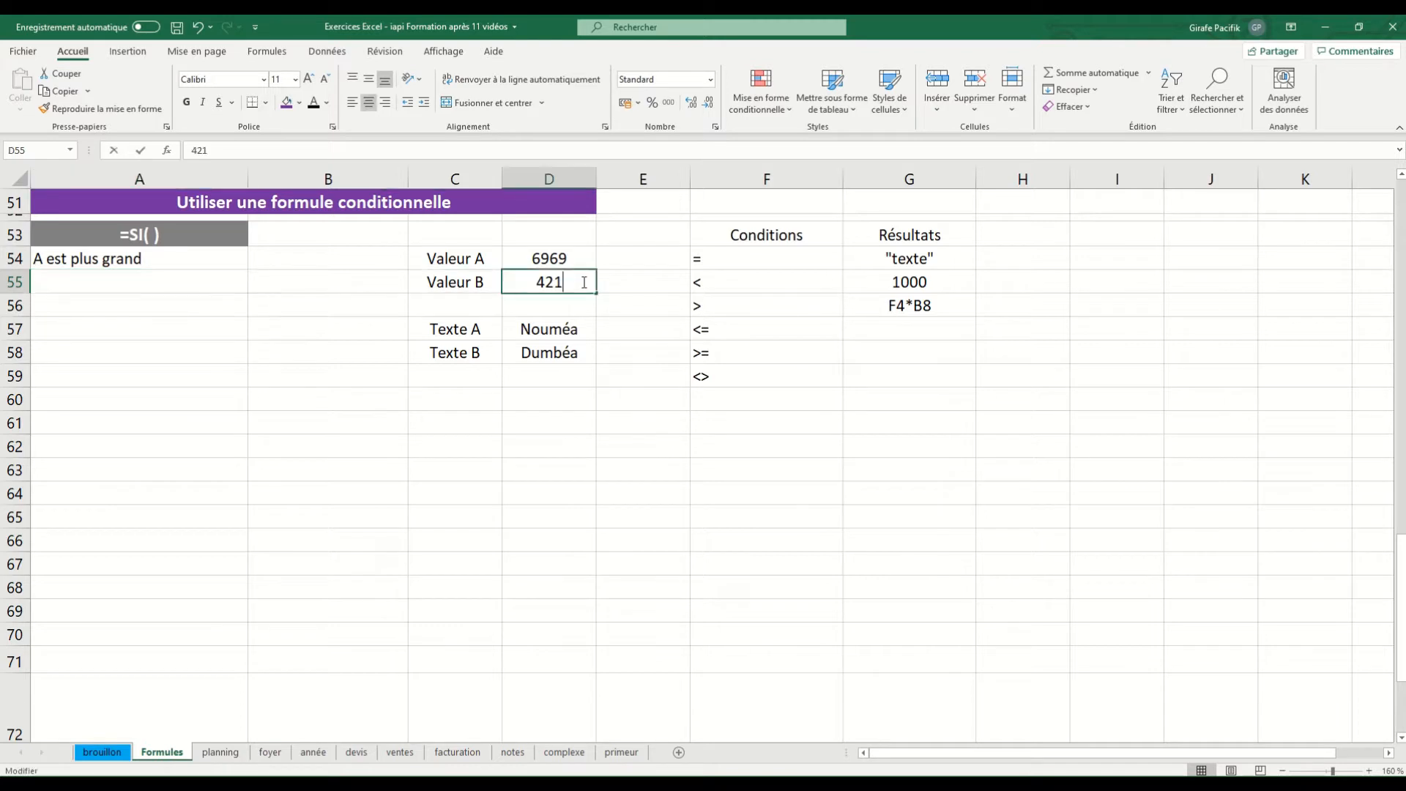
text(00)
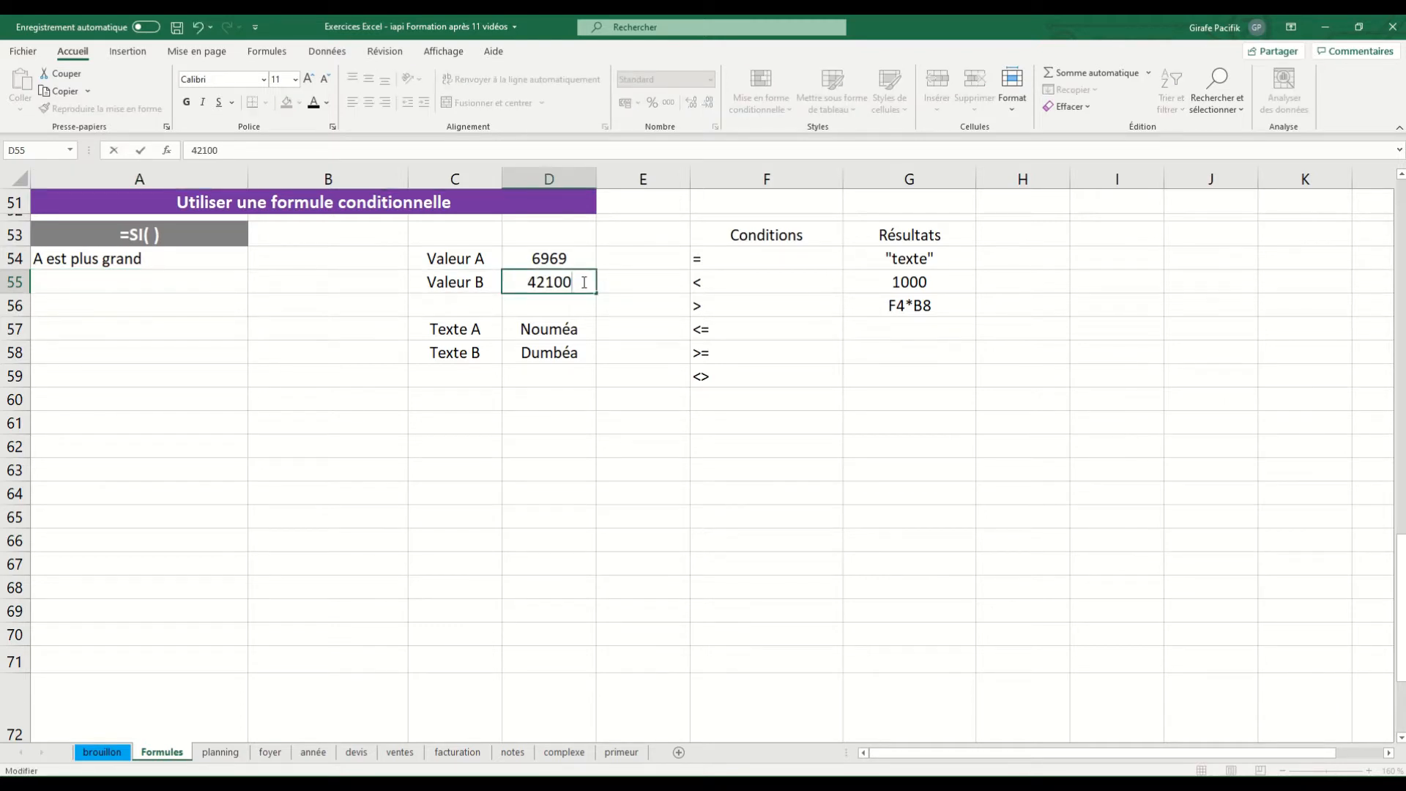
key(Return)
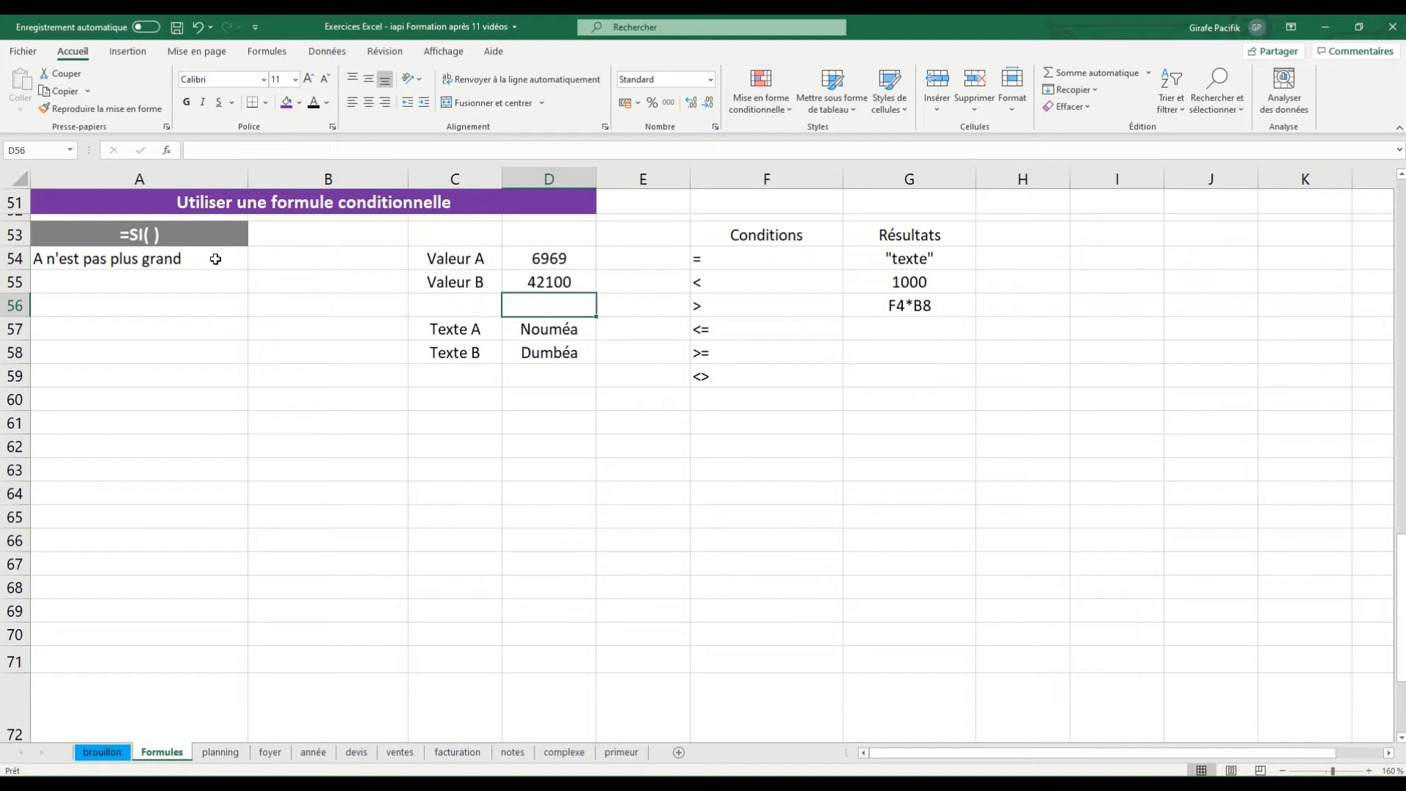
Start an SI formula in A57 that tests whether Texte A in D57 equals Texte B in D58
click(195, 325)
text(=)
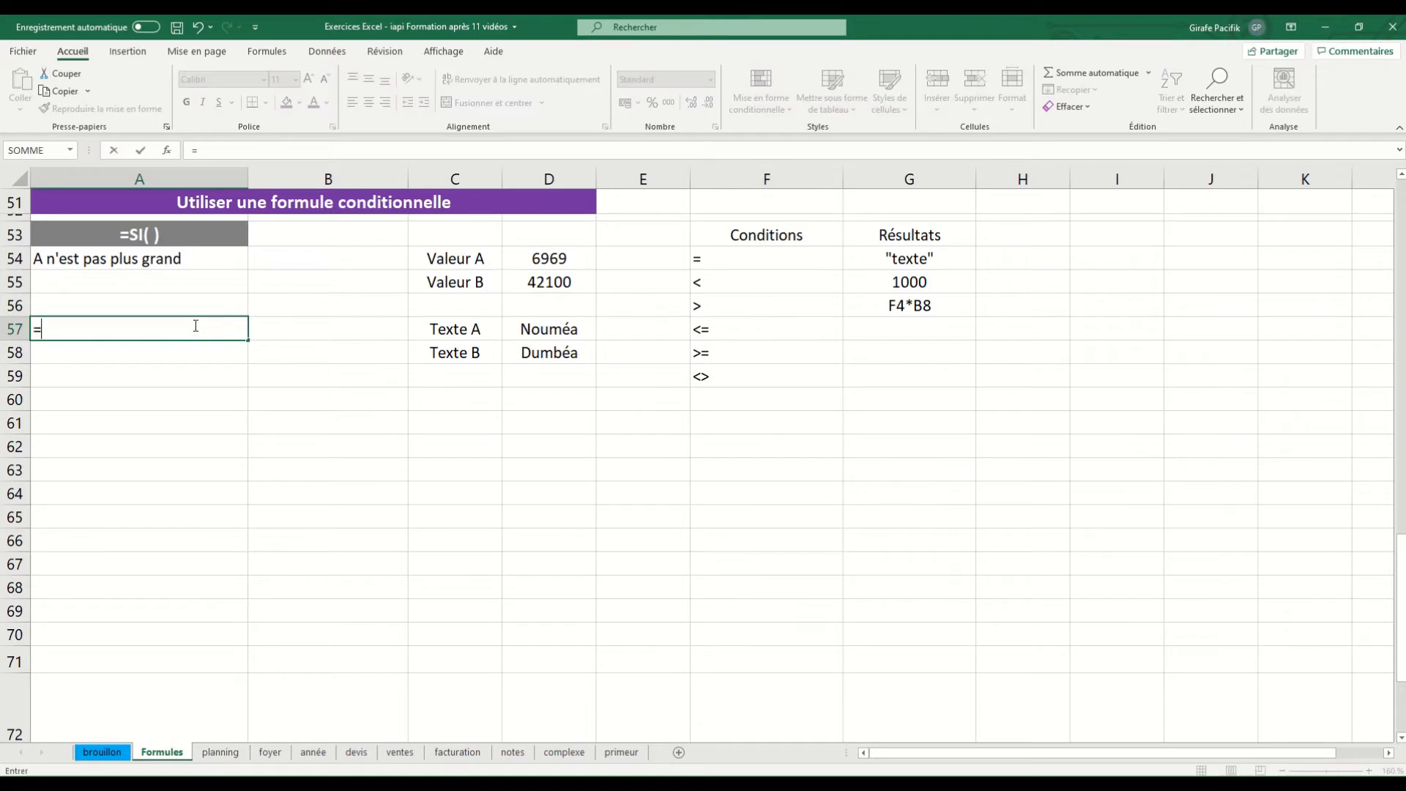
text(si)
key(Tab)
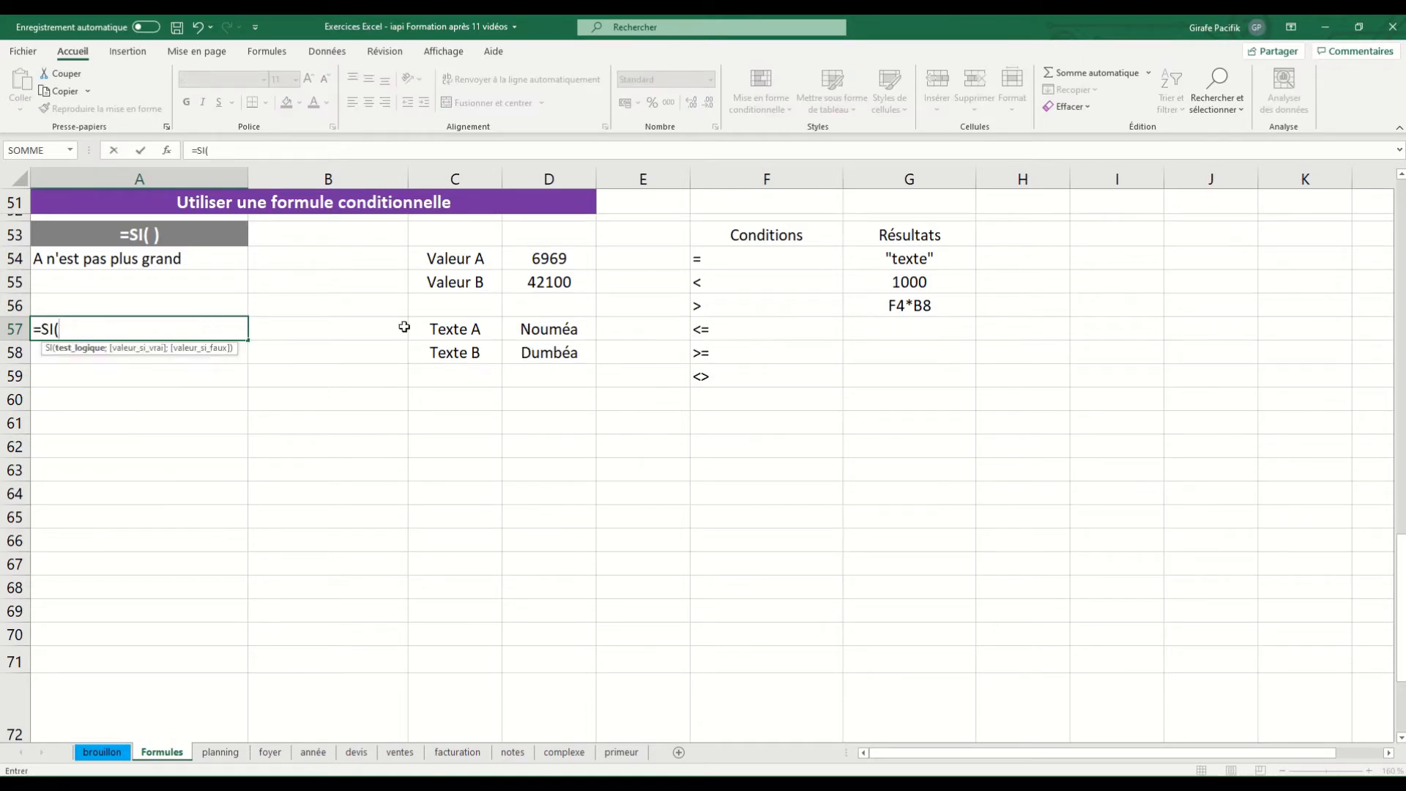
click(548, 330)
text(=)
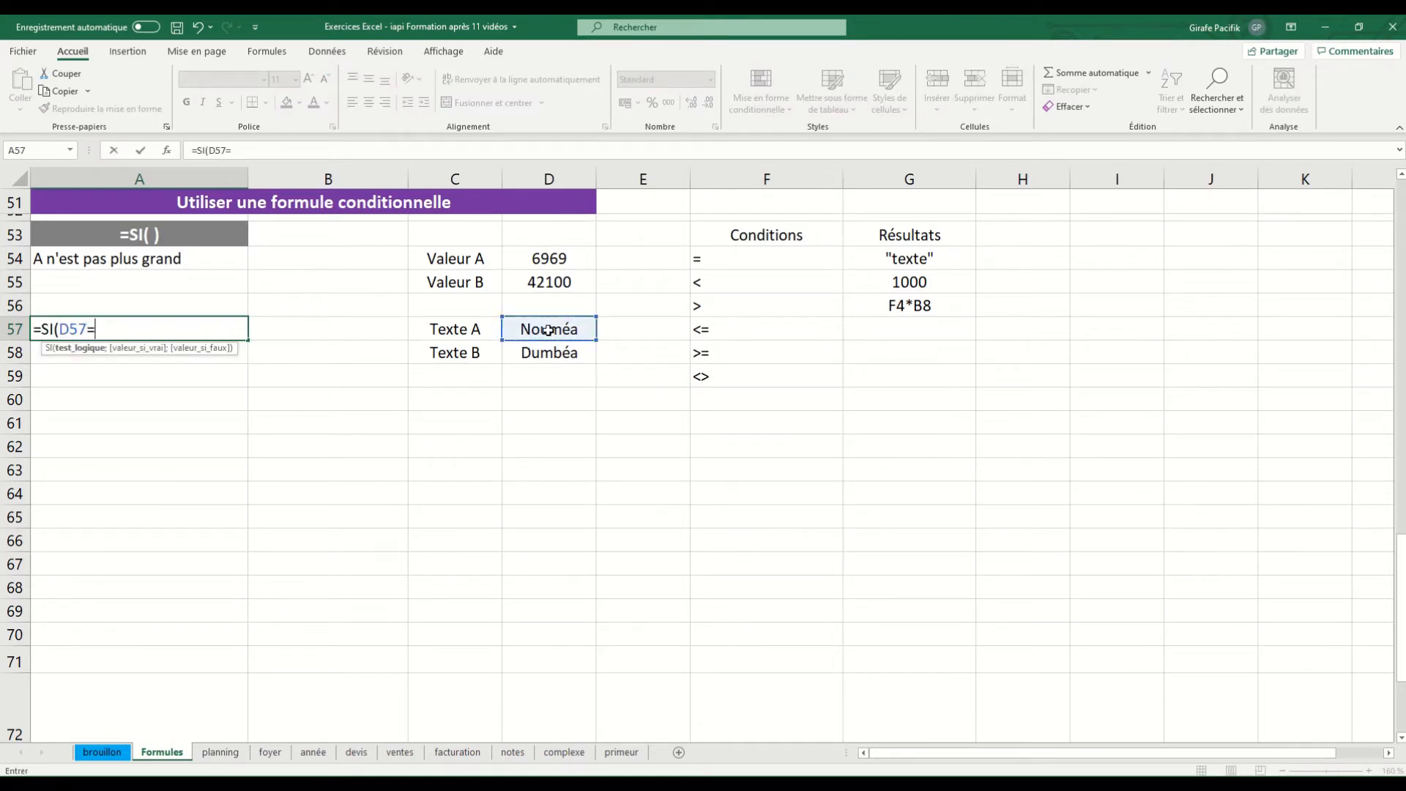
click(548, 353)
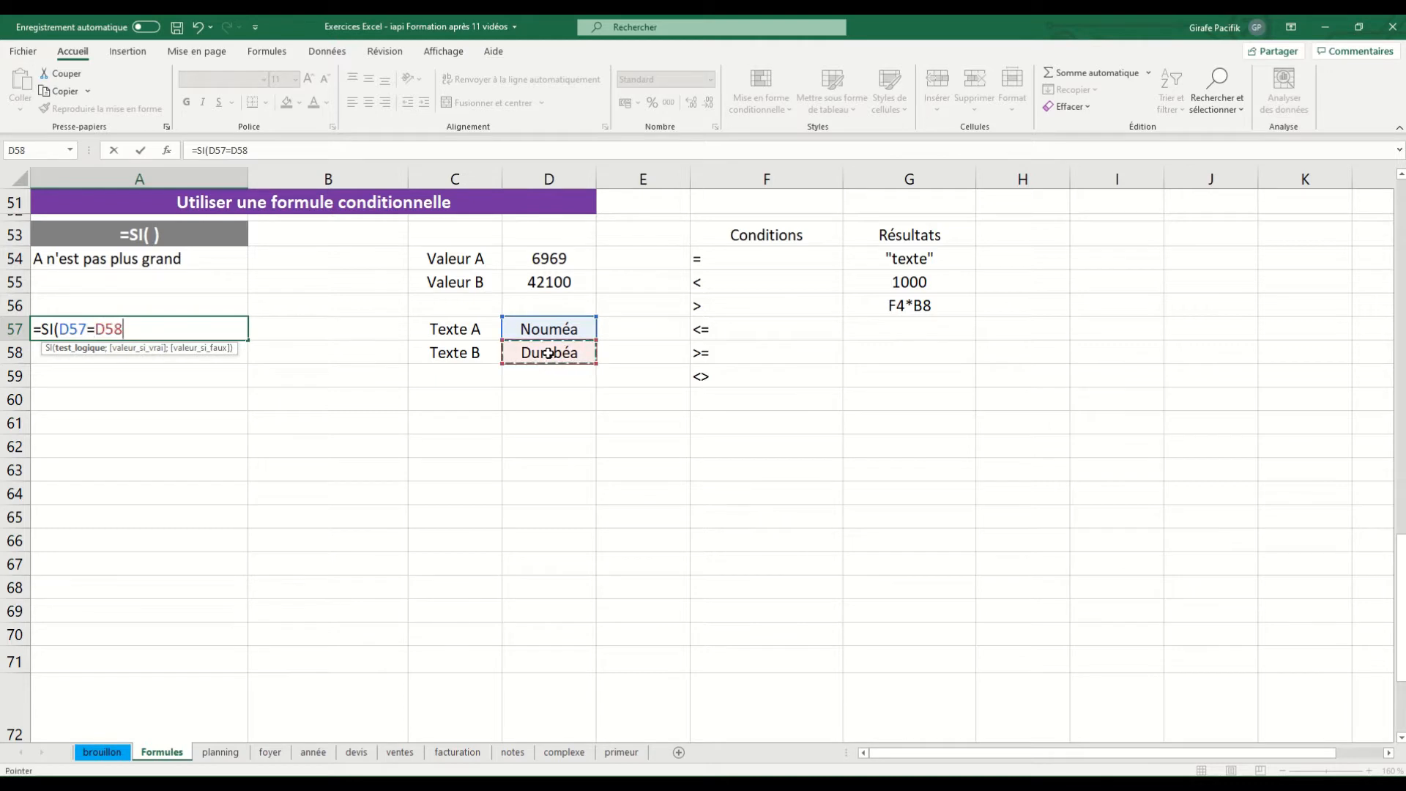
Complete the A57 formula with "Ville identique" as value-if-true and "Ville différente" as value-if-false, and validate it
text(;")
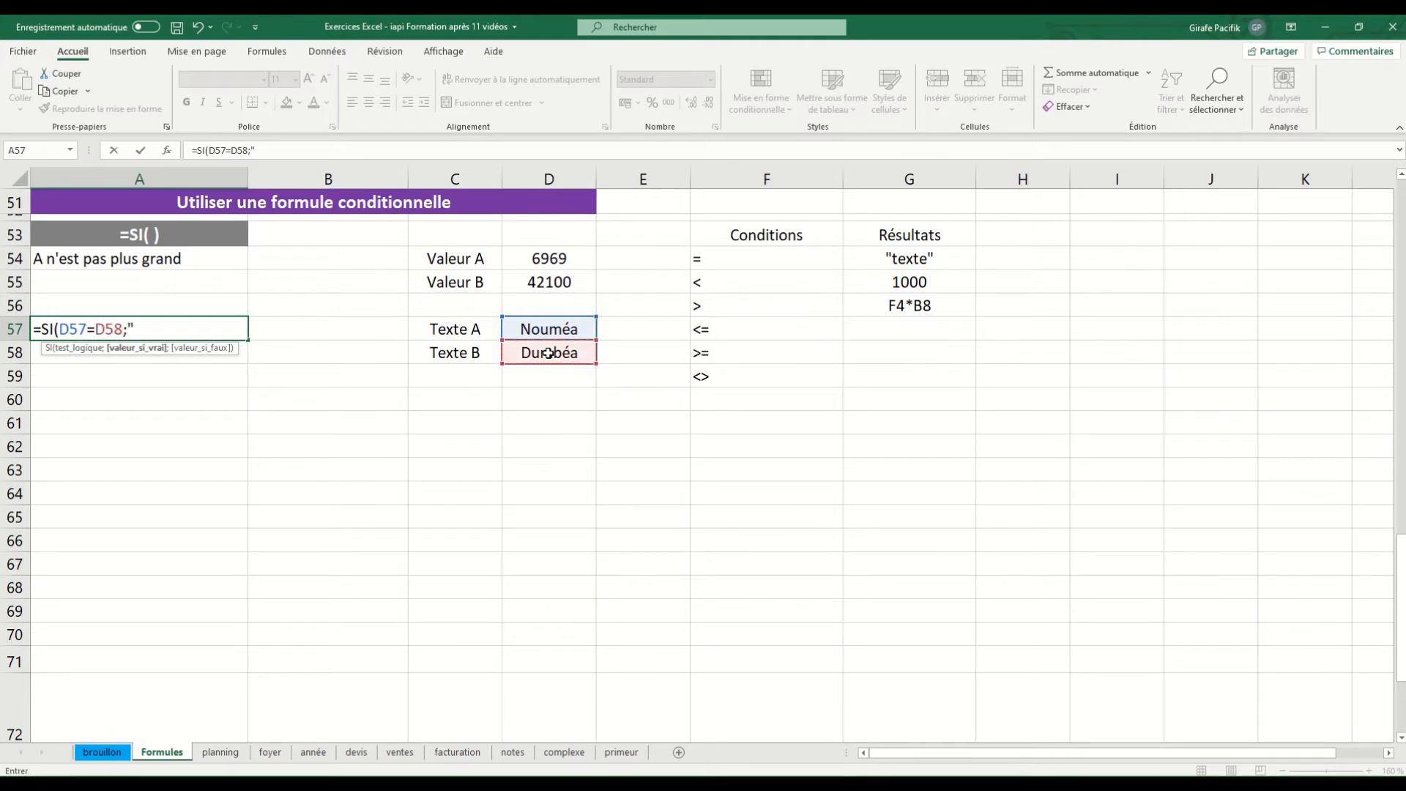
text(Ville identique)
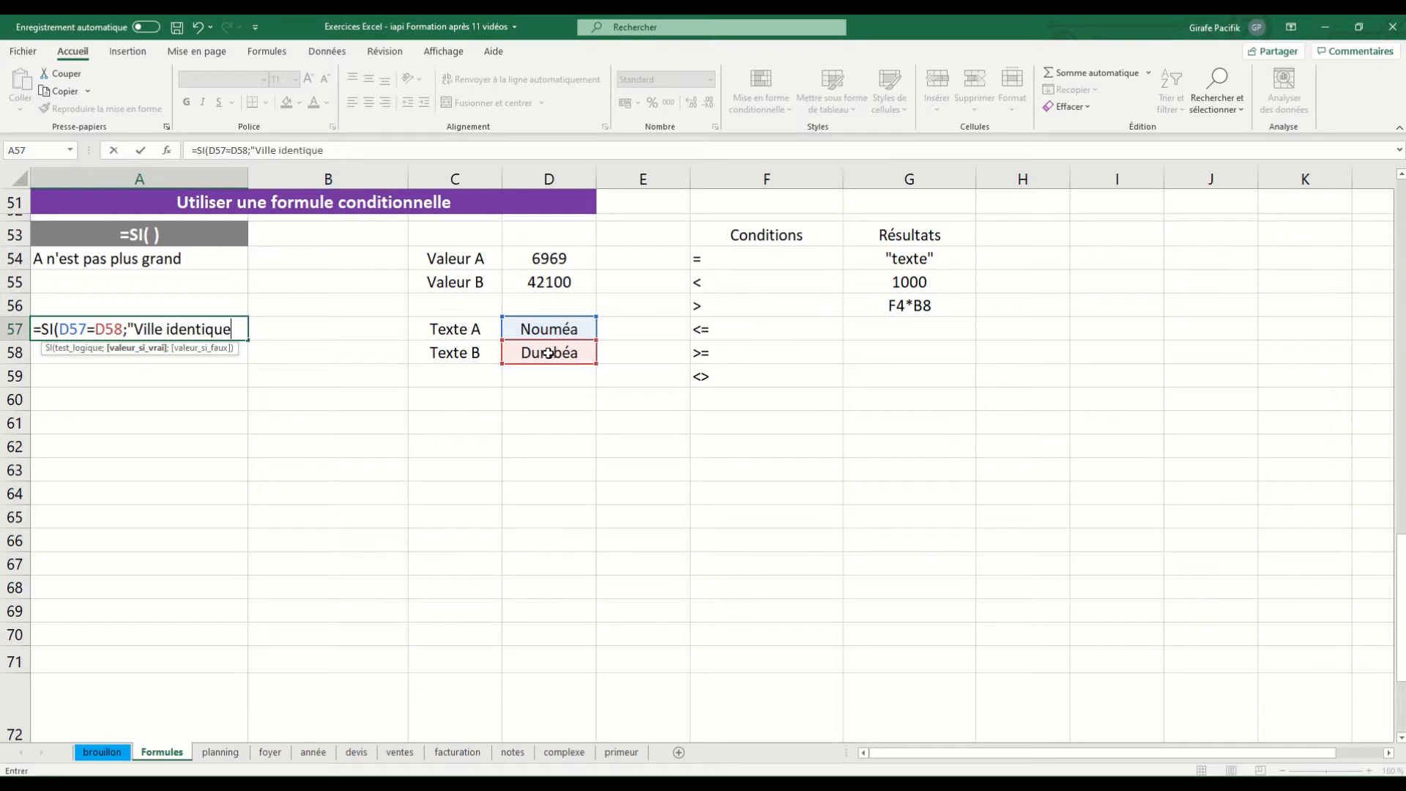
text(";"Ville diff)
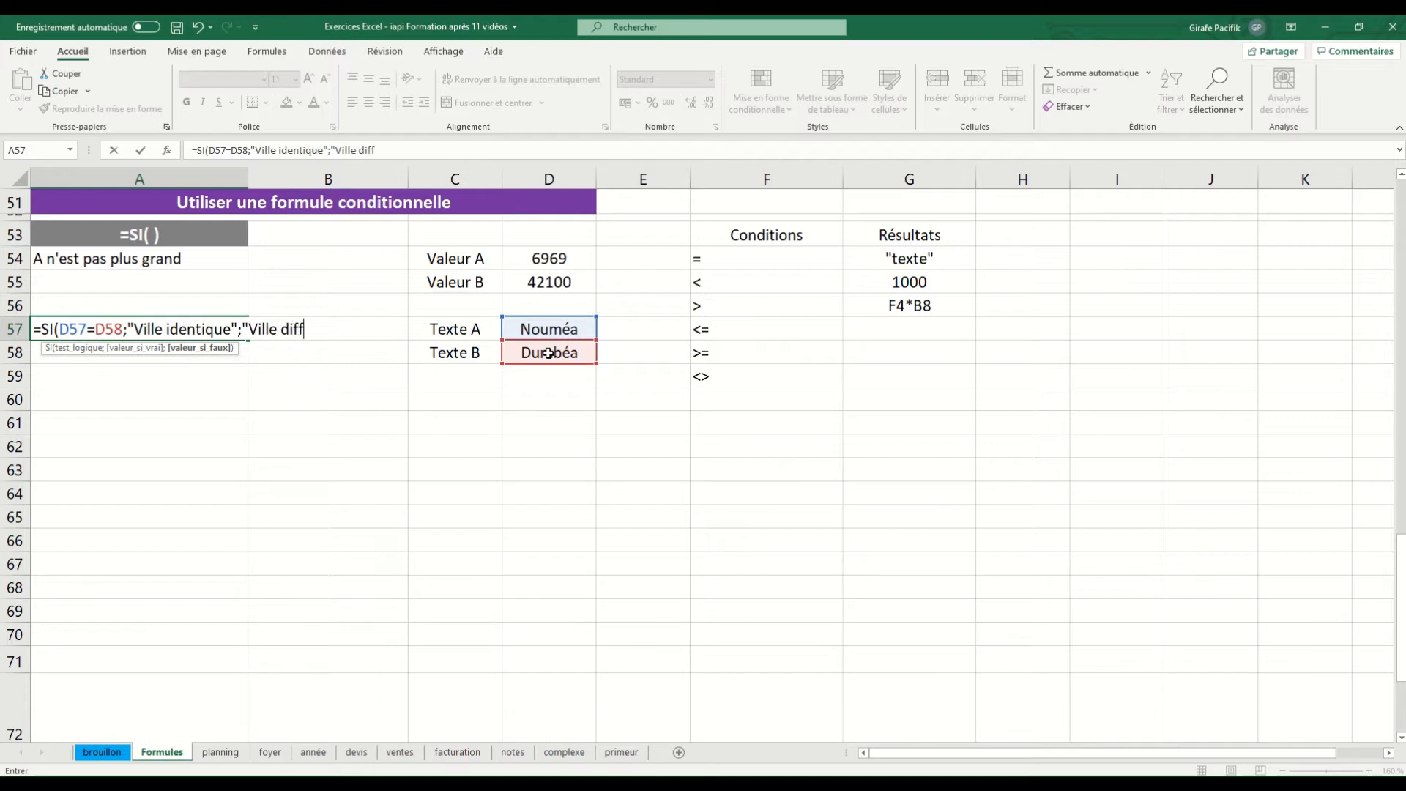
text(érente"))
key(Return)
Set Texte B in D58 to Nouméa to test the other outcome of the text comparison
click(550, 353)
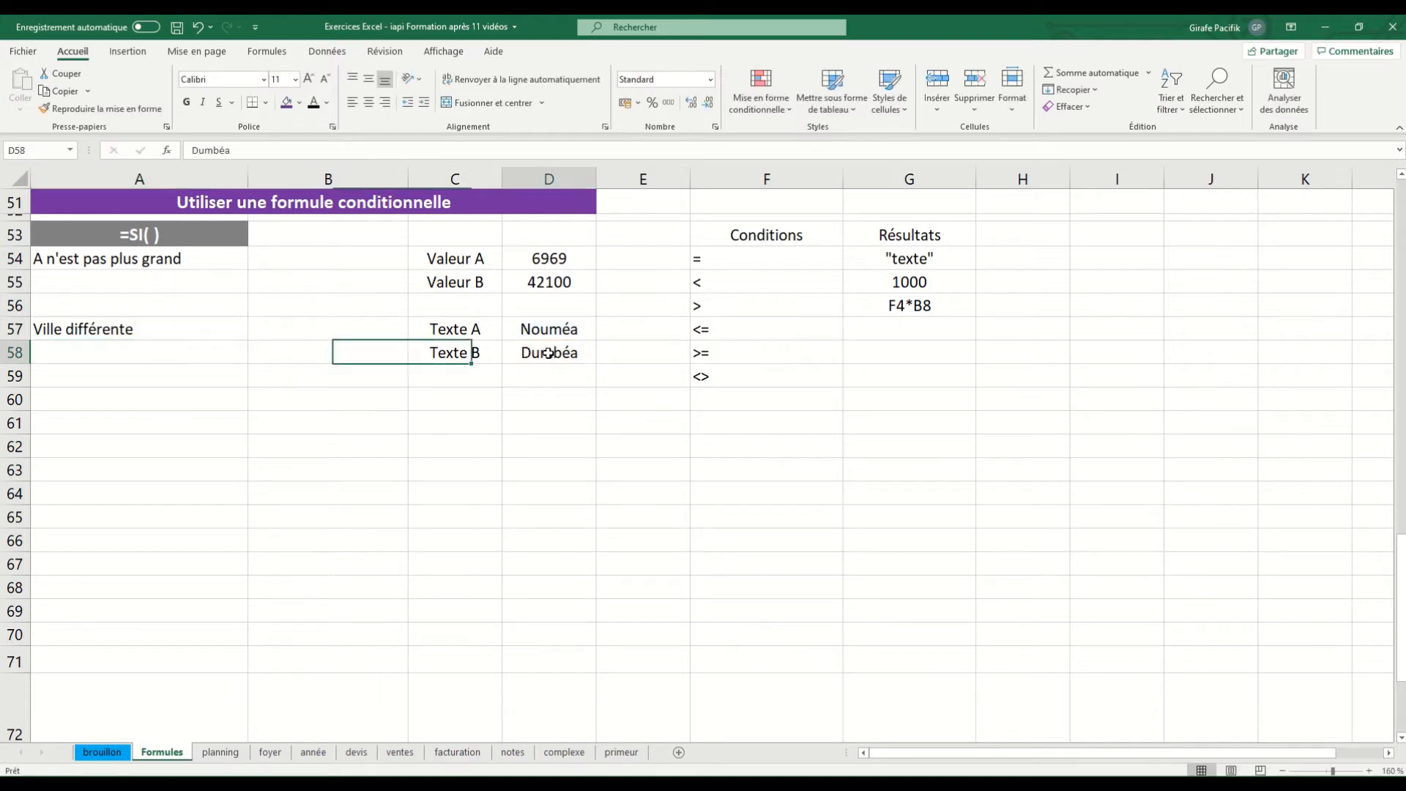
text(No)
key(Return)
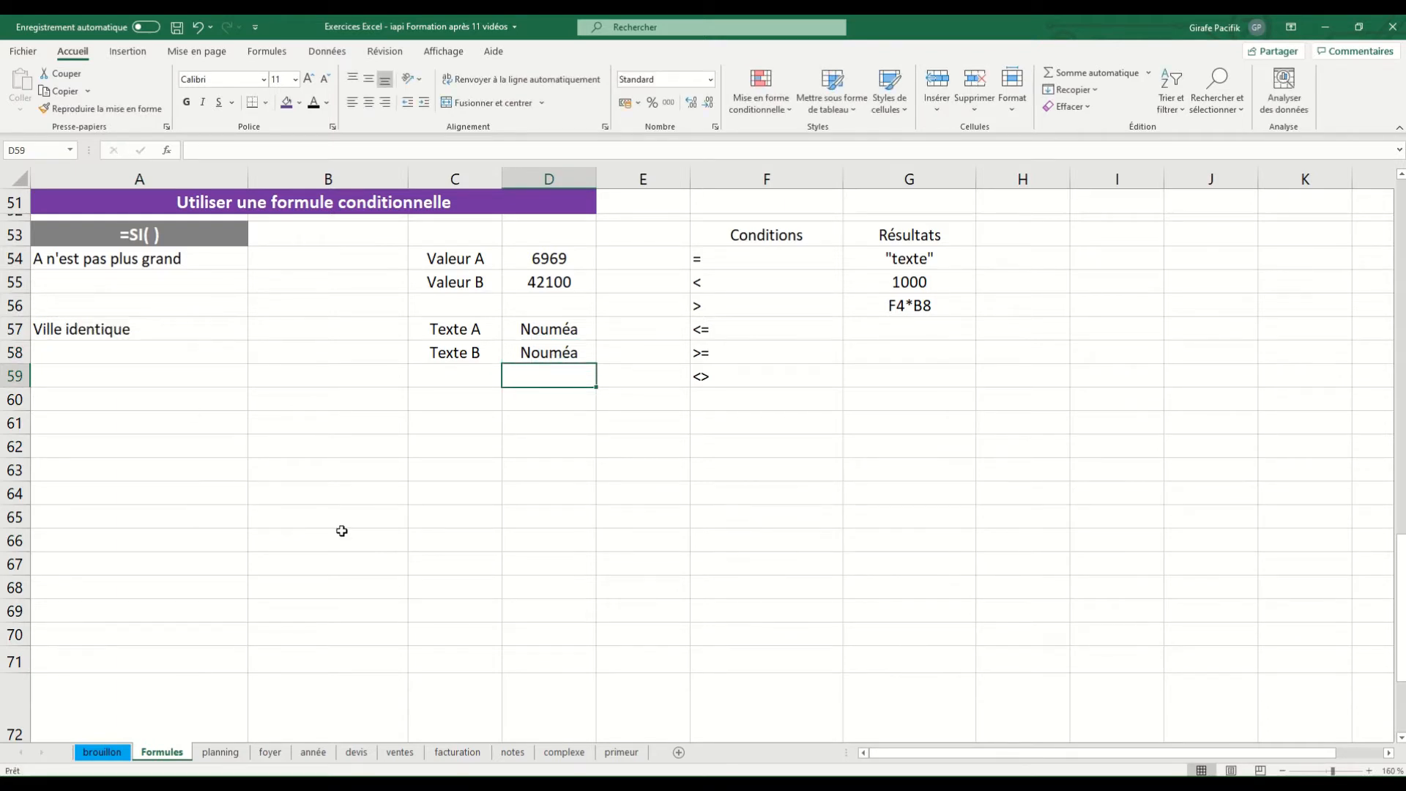
On the ventes sheet, start an SI formula in L2 of the Million column testing whether Montant TTC is >=1000000
click(407, 754)
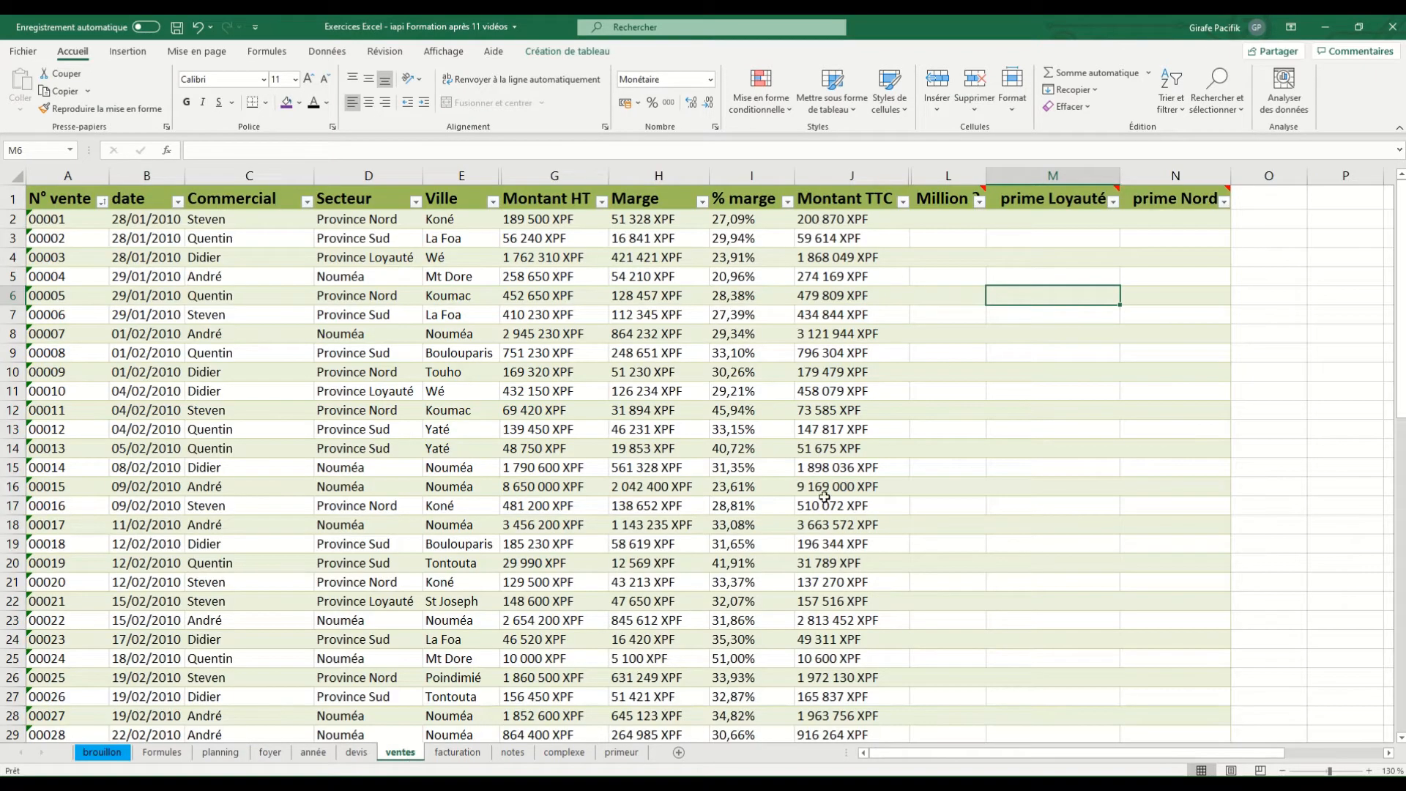
drag(978, 219, 1158, 219)
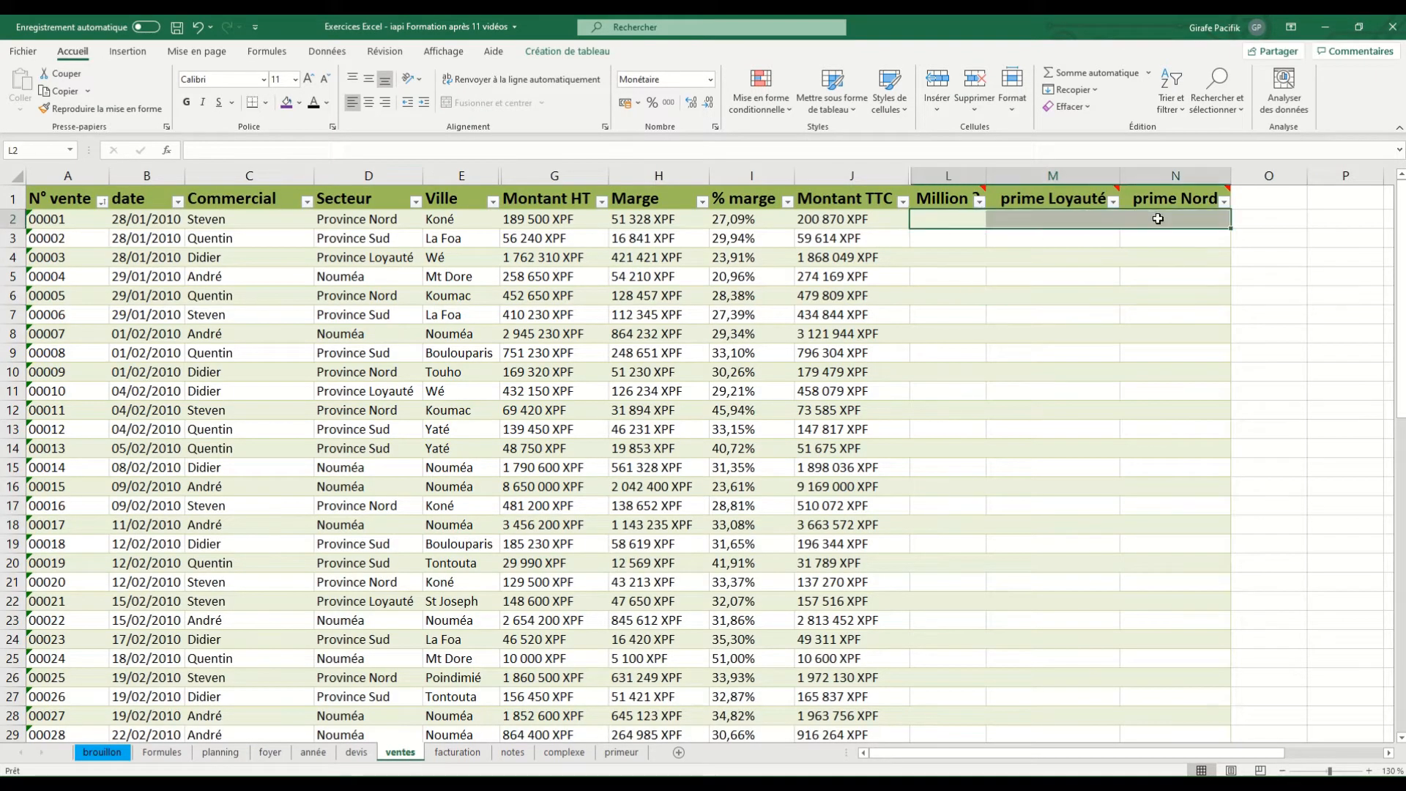
click(940, 220)
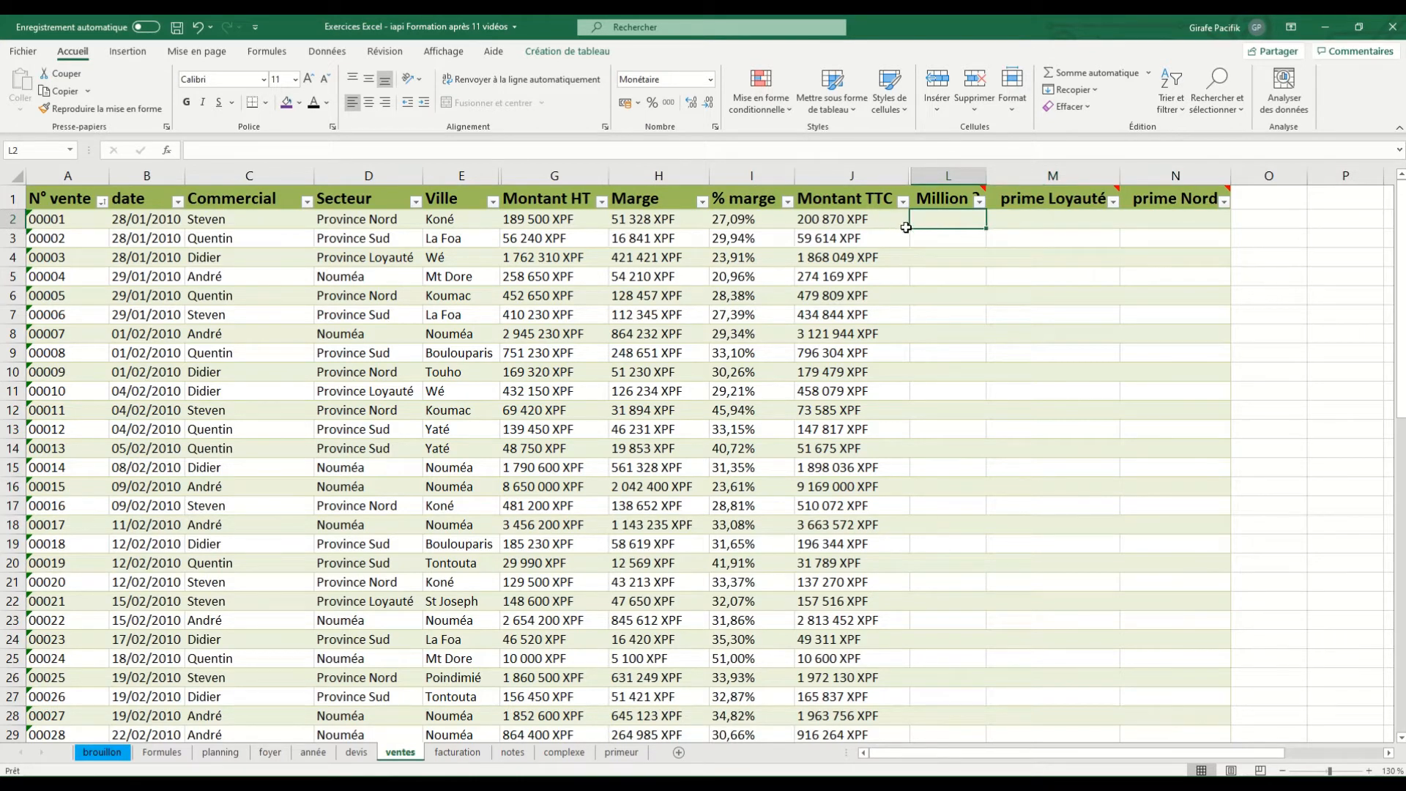
mouse_move(943, 196)
text(=SI()
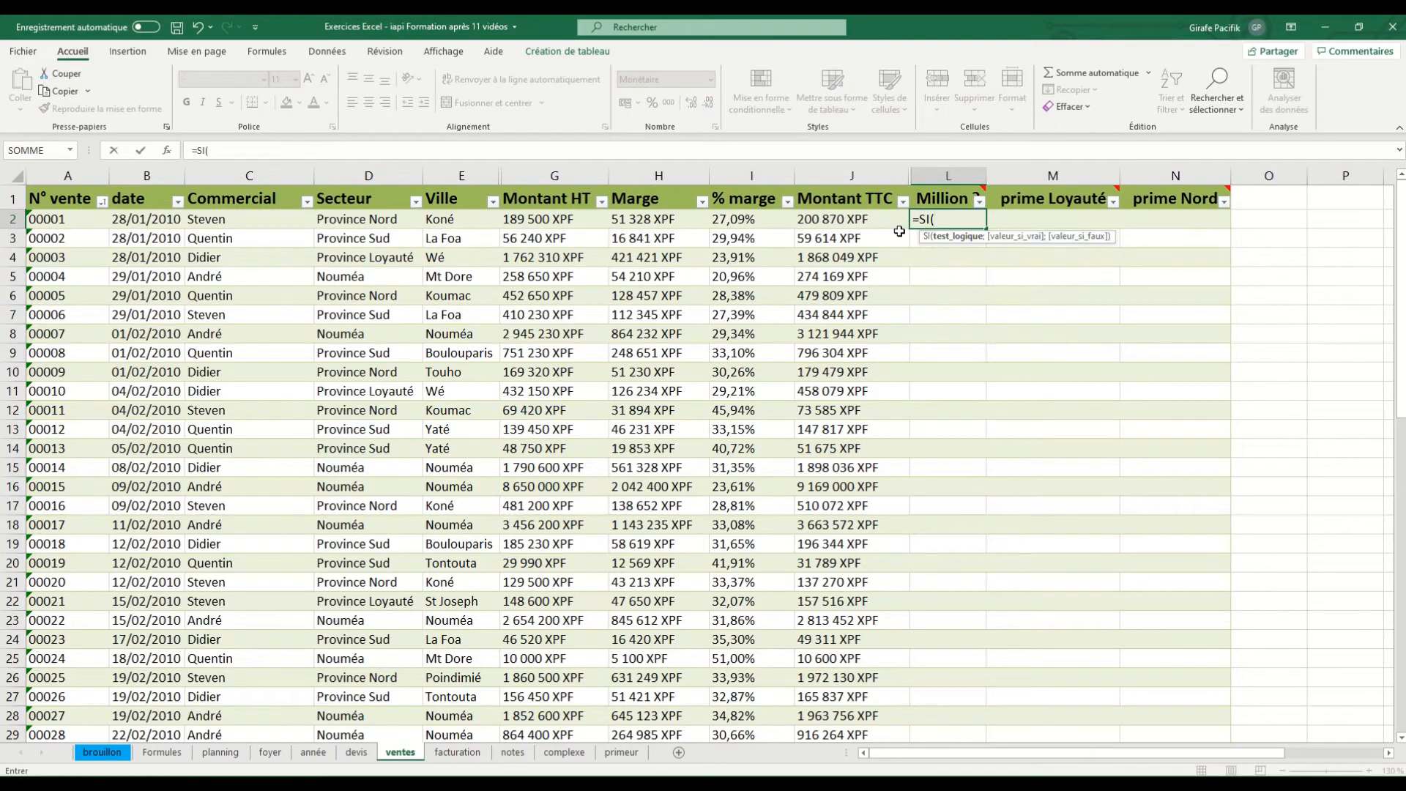
click(900, 228)
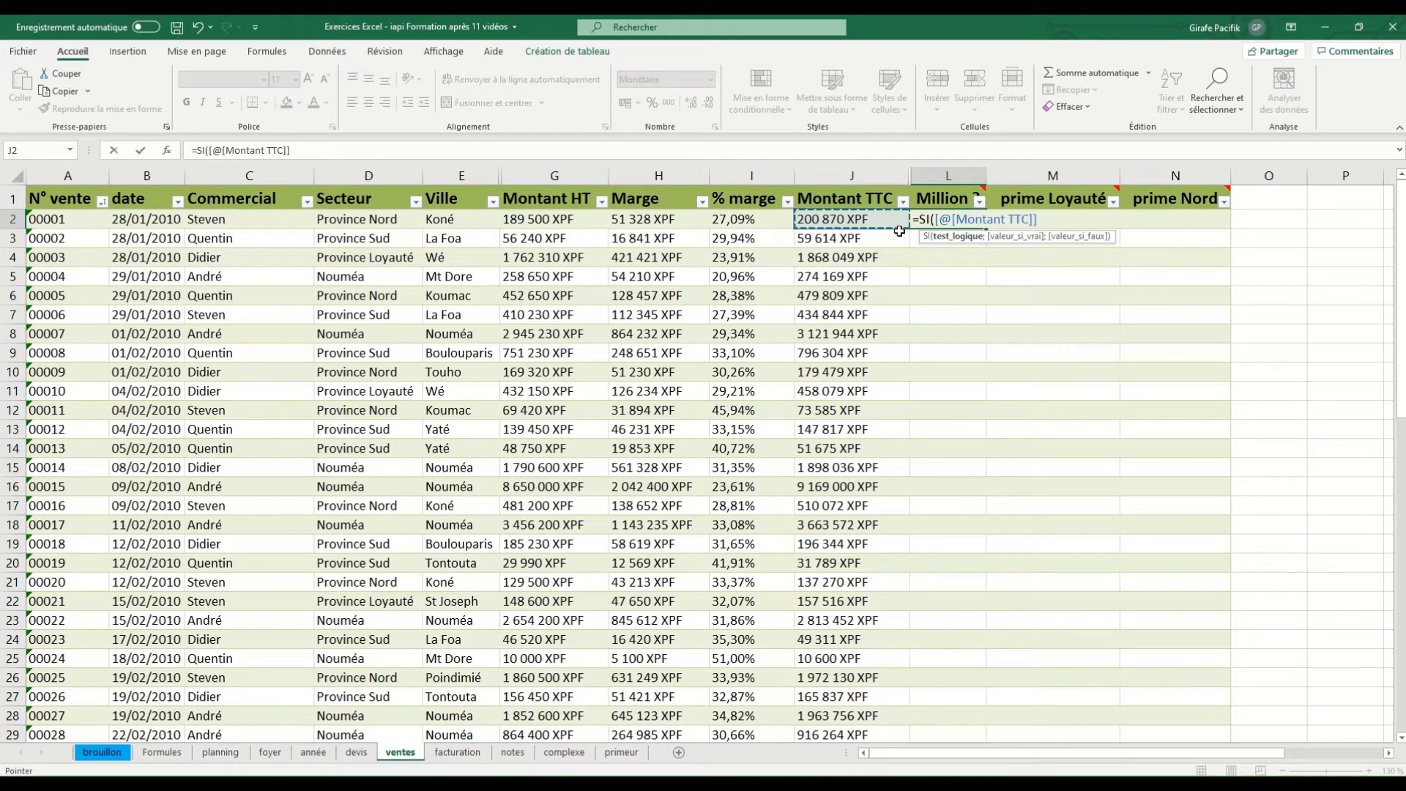
text(>=100000)
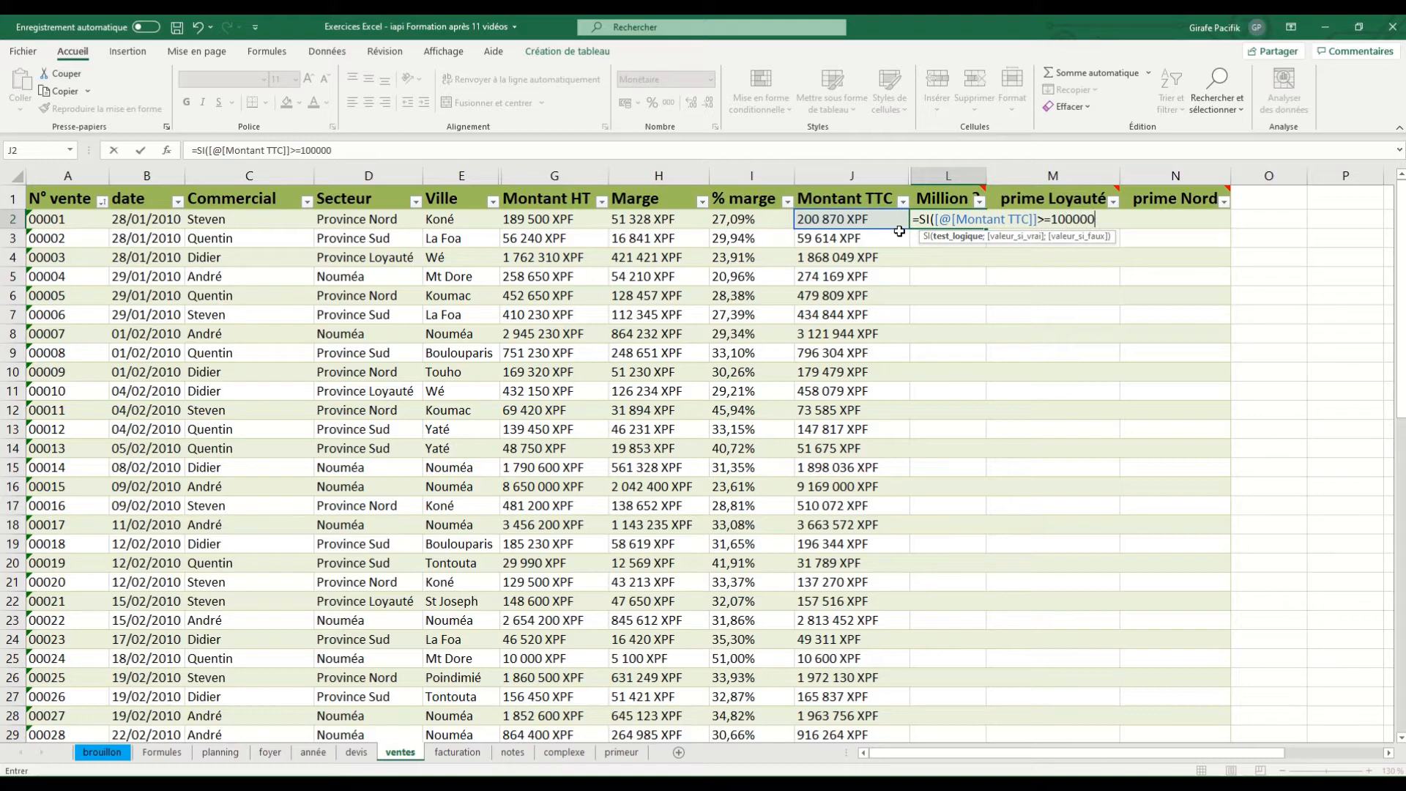
text(0)
text(;"M)
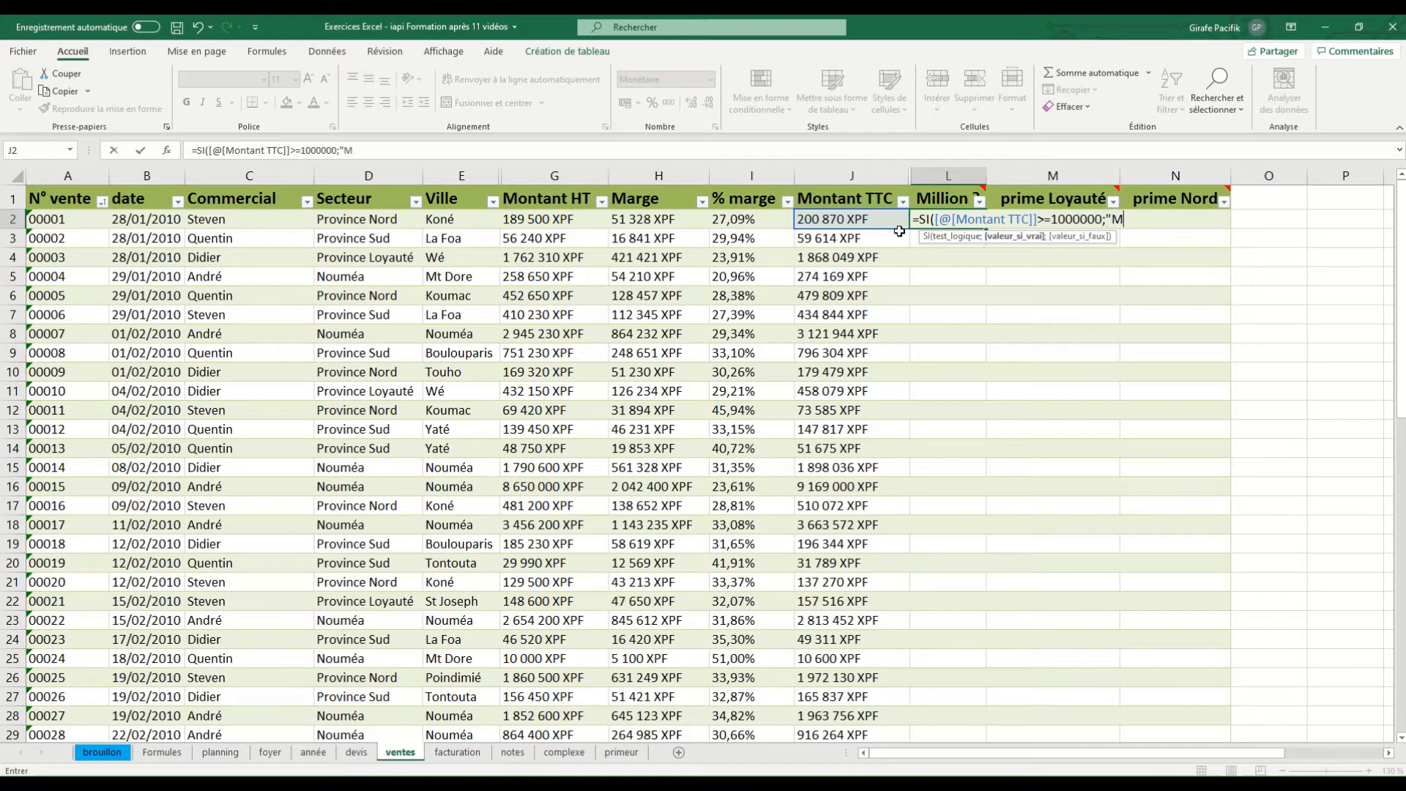
text(ILIION!";)
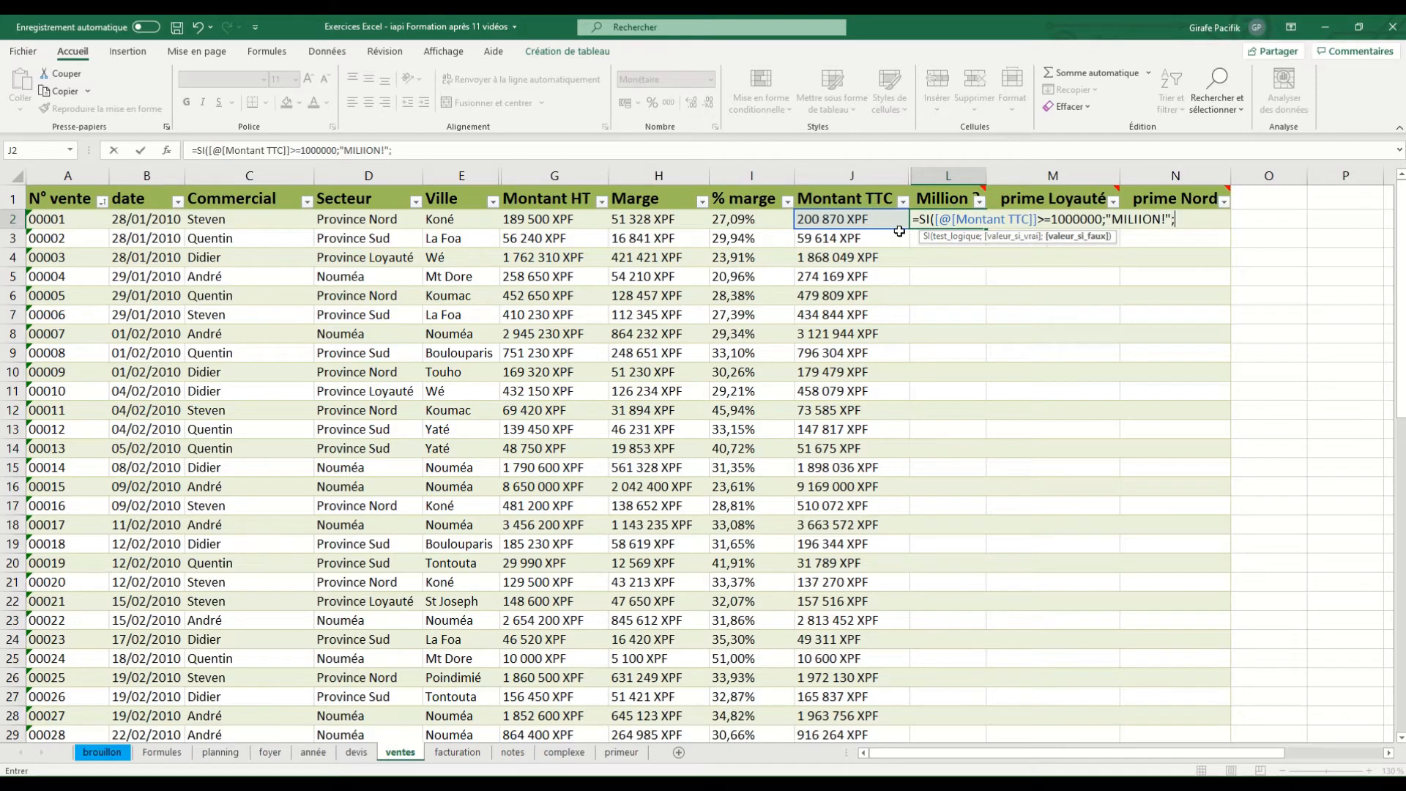
text("raté")
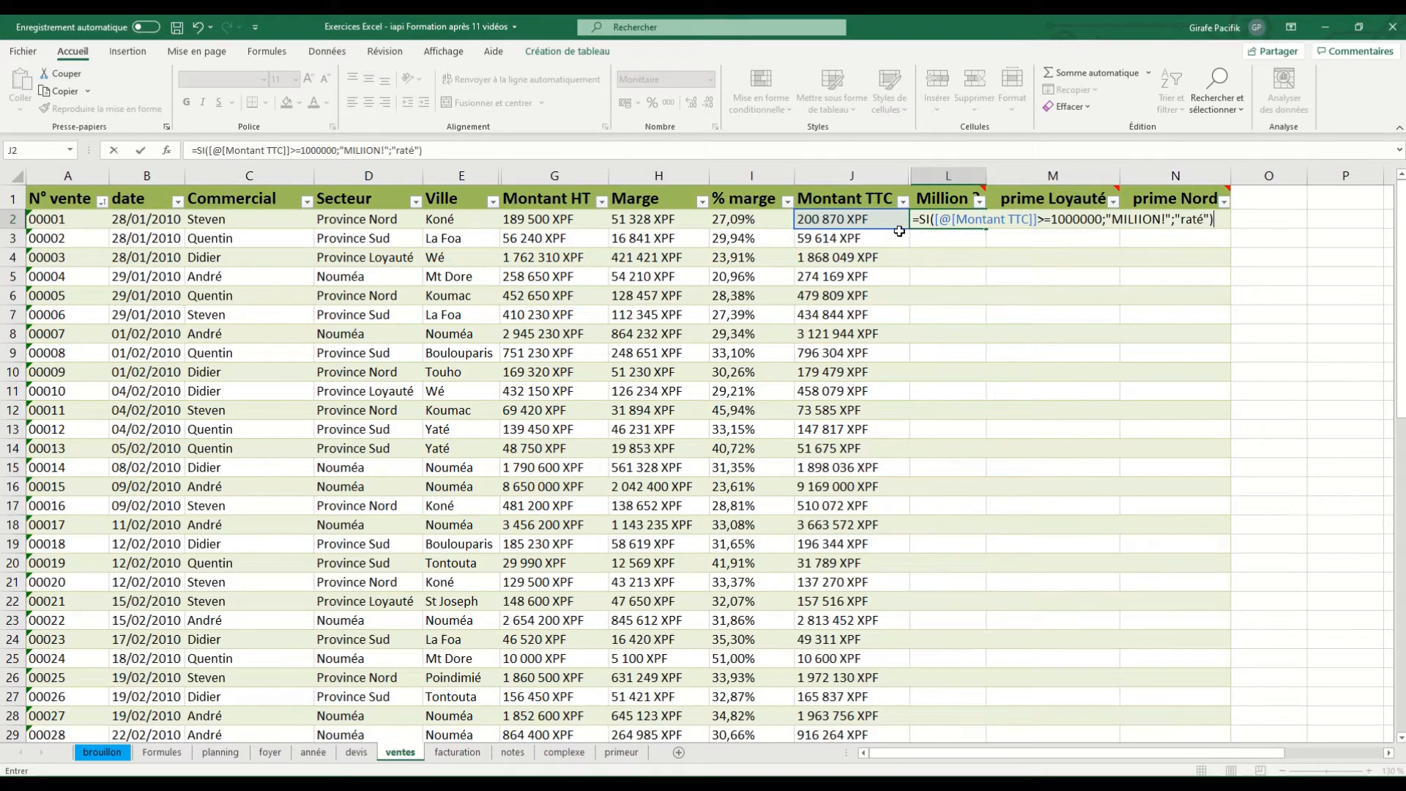
Complete the L2 formula with "MILIION!" as value-if-true and "raté" as value-if-false, and validate it for the column
key(Return)
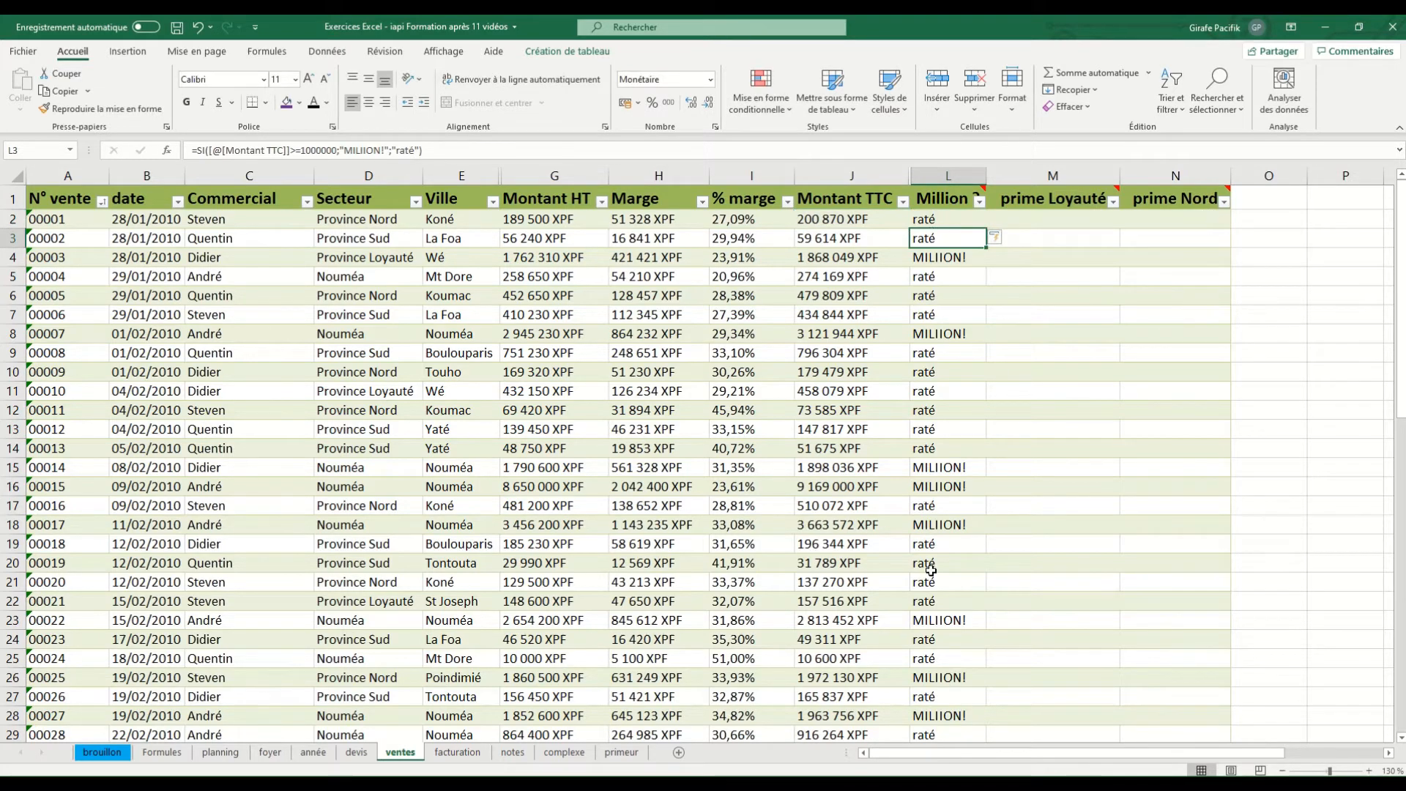
Review the logical test and both result arguments of the SI formula in L2
click(954, 218)
click(251, 149)
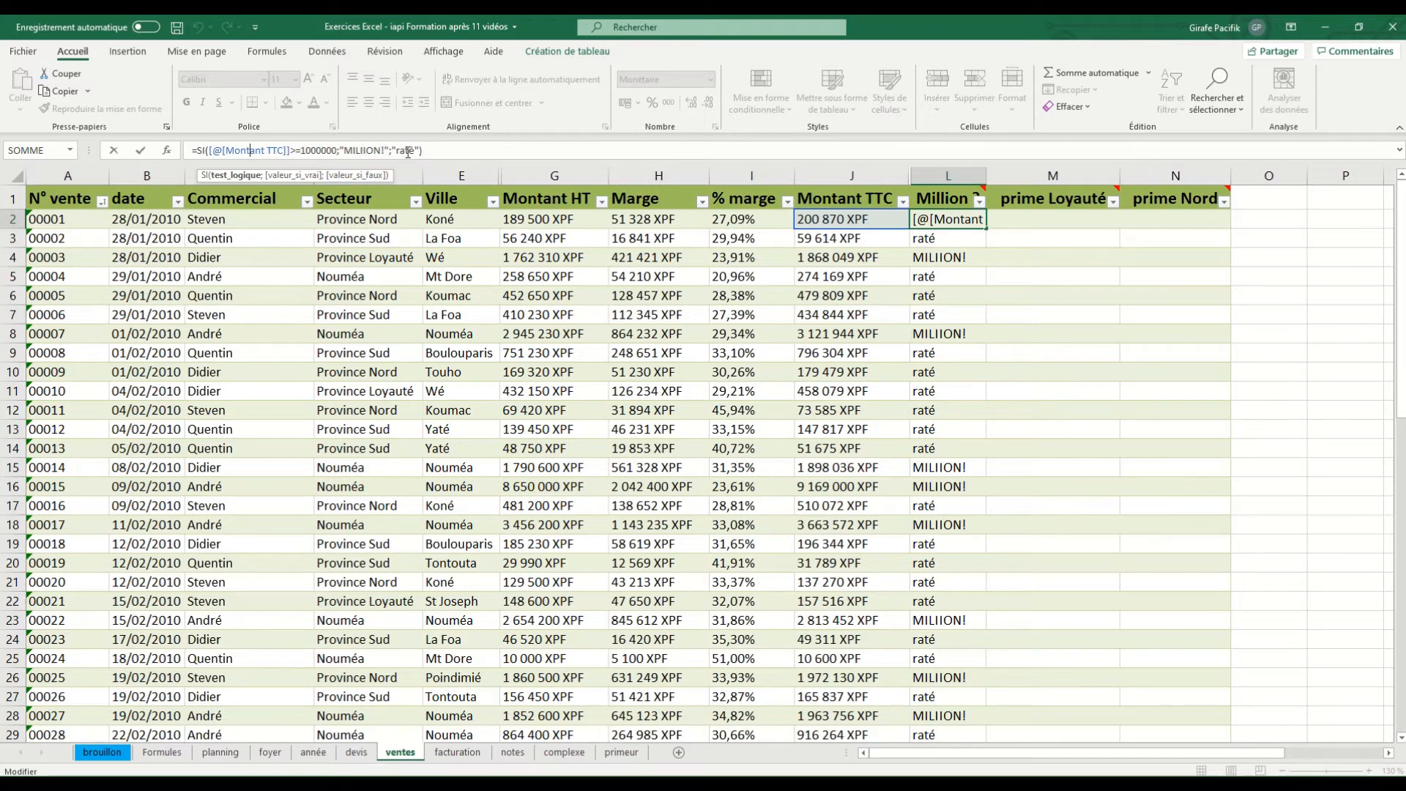
Start an SI formula in M2 of the prime Loyauté column testing whether Secteur equals "Province Loyauté"
click(1057, 213)
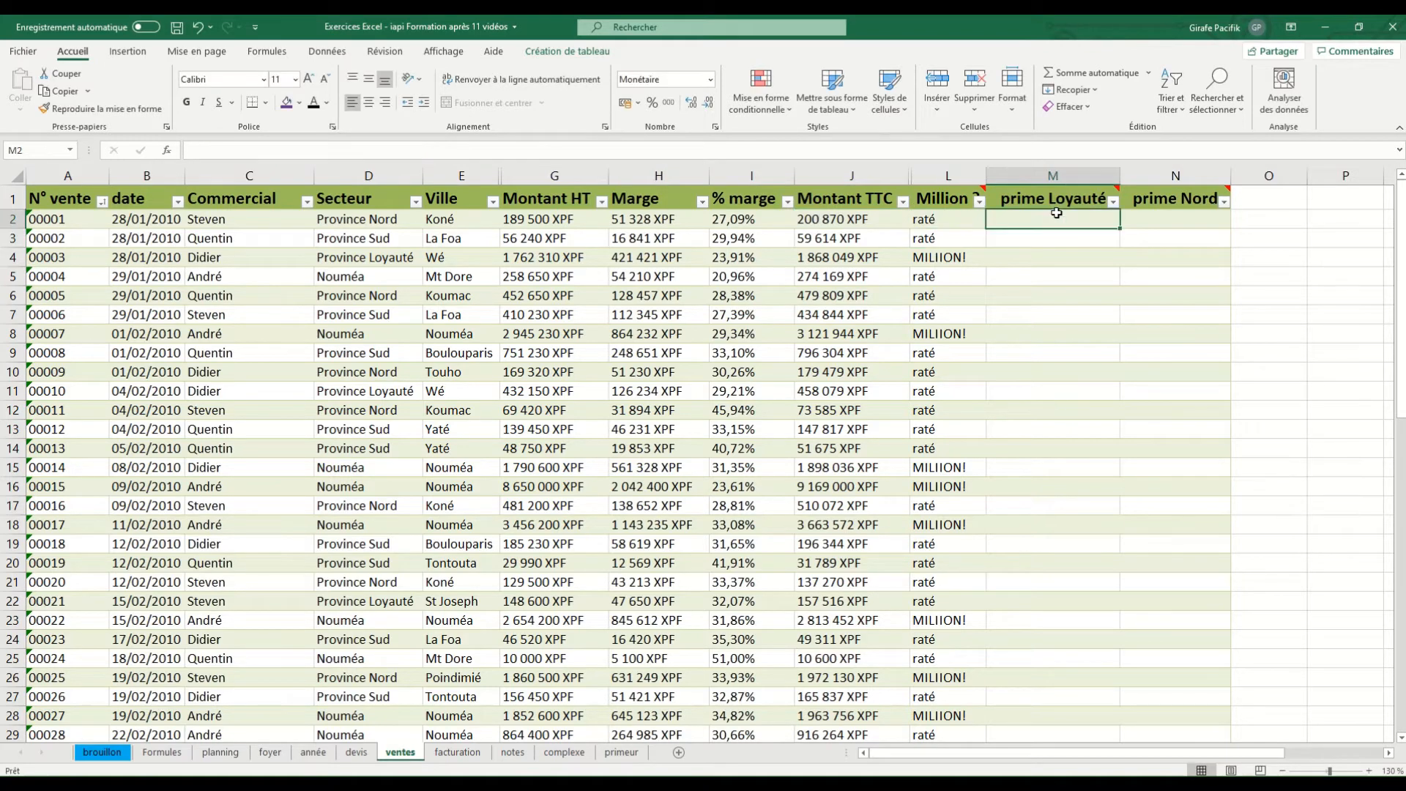
mouse_move(1056, 197)
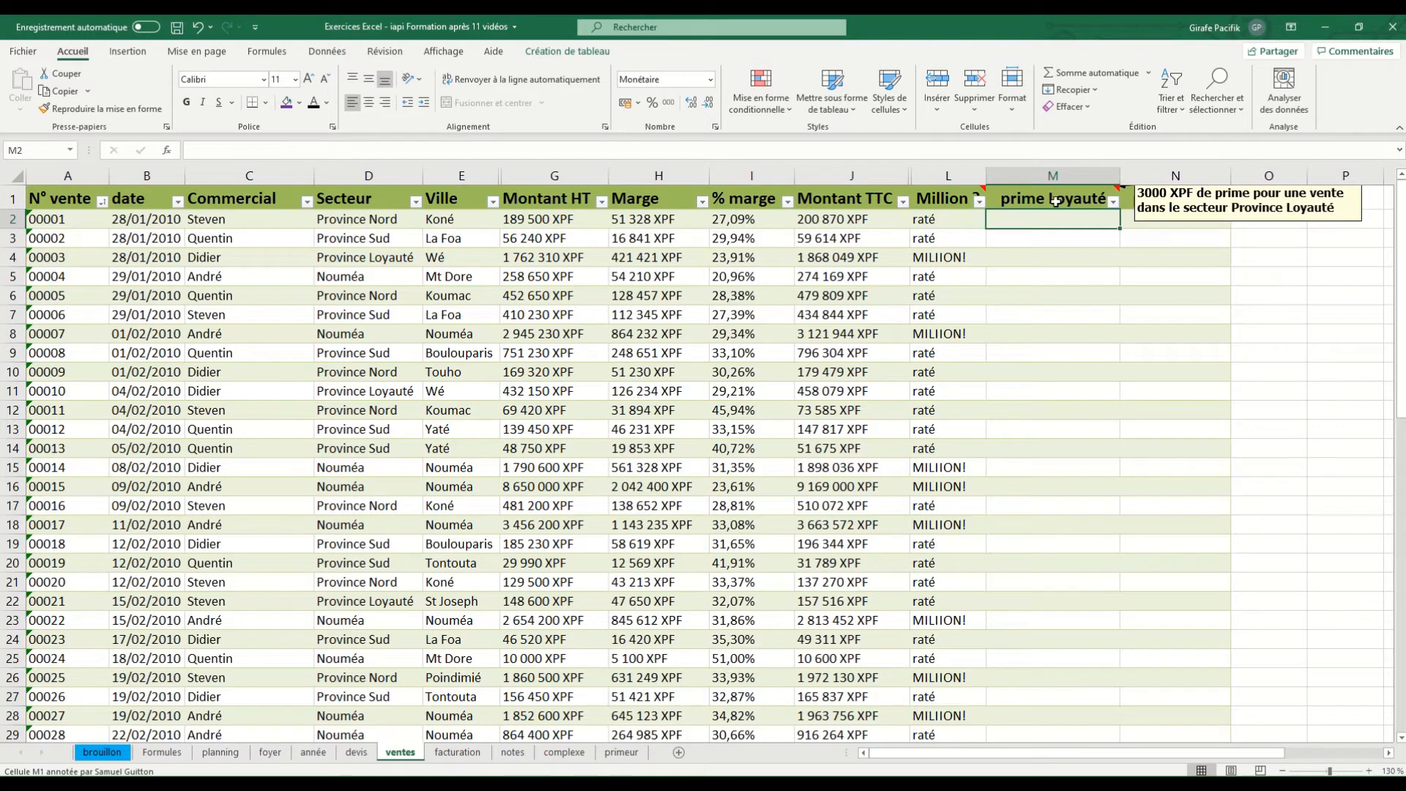
text(=SI()
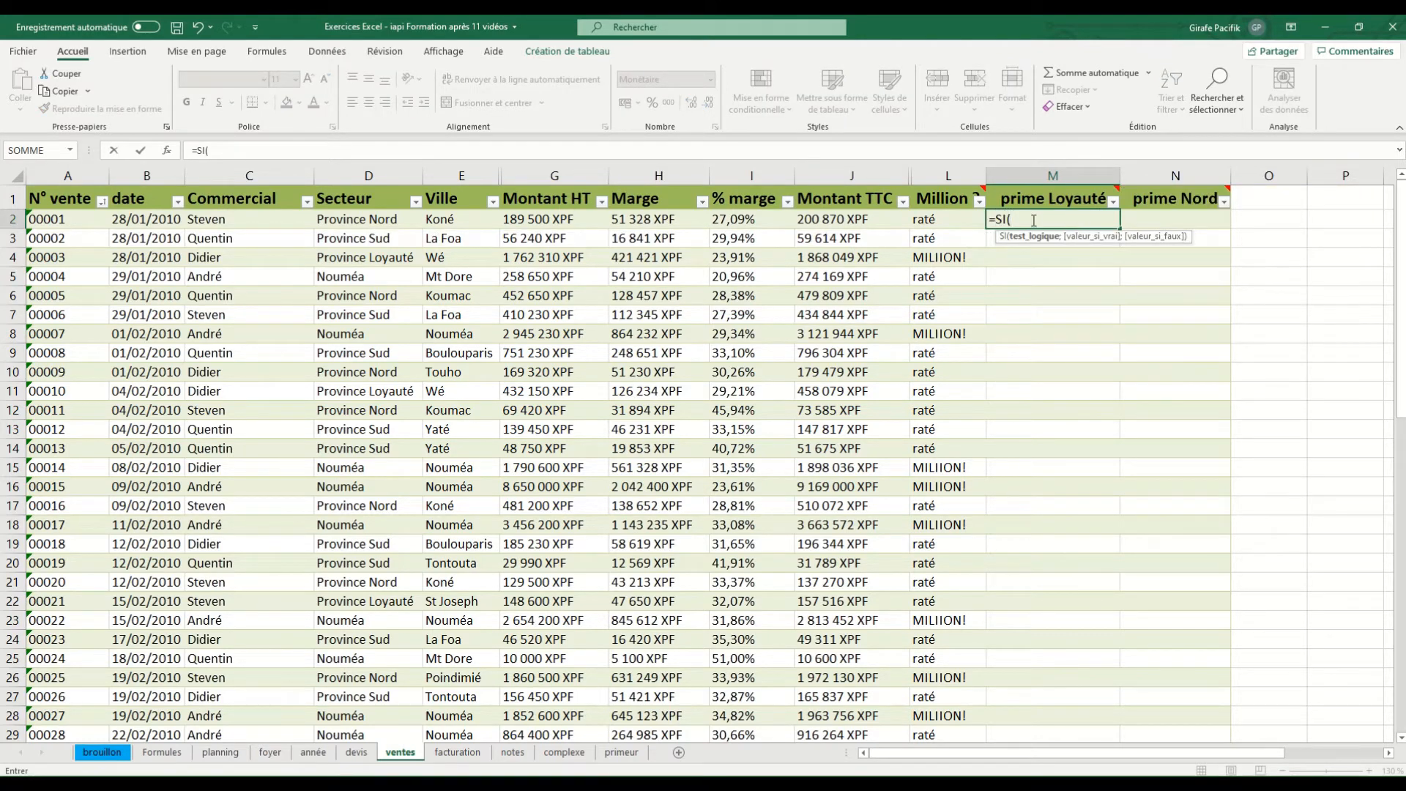
click(394, 221)
text(=)
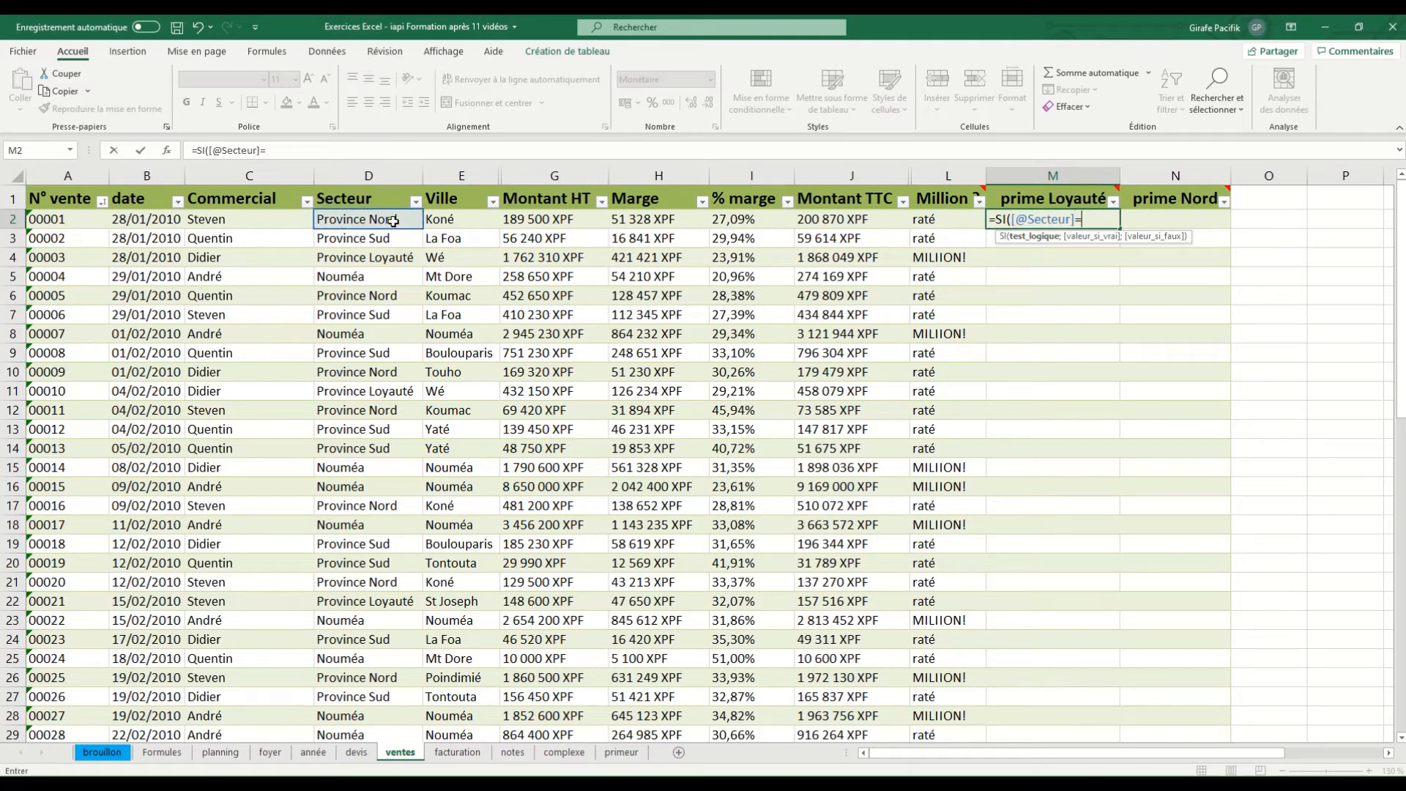
text("Province Loyauté)
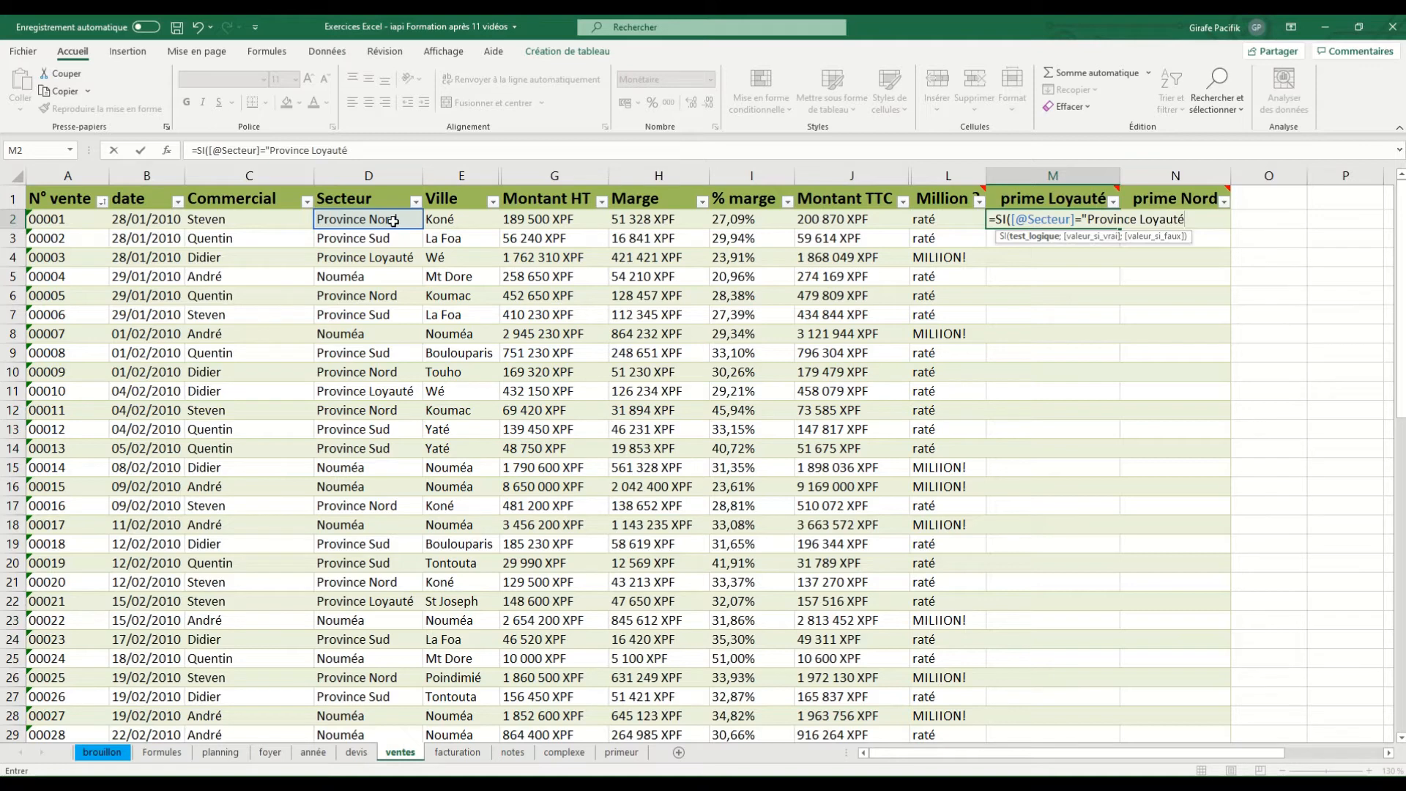
text(";3000;0))
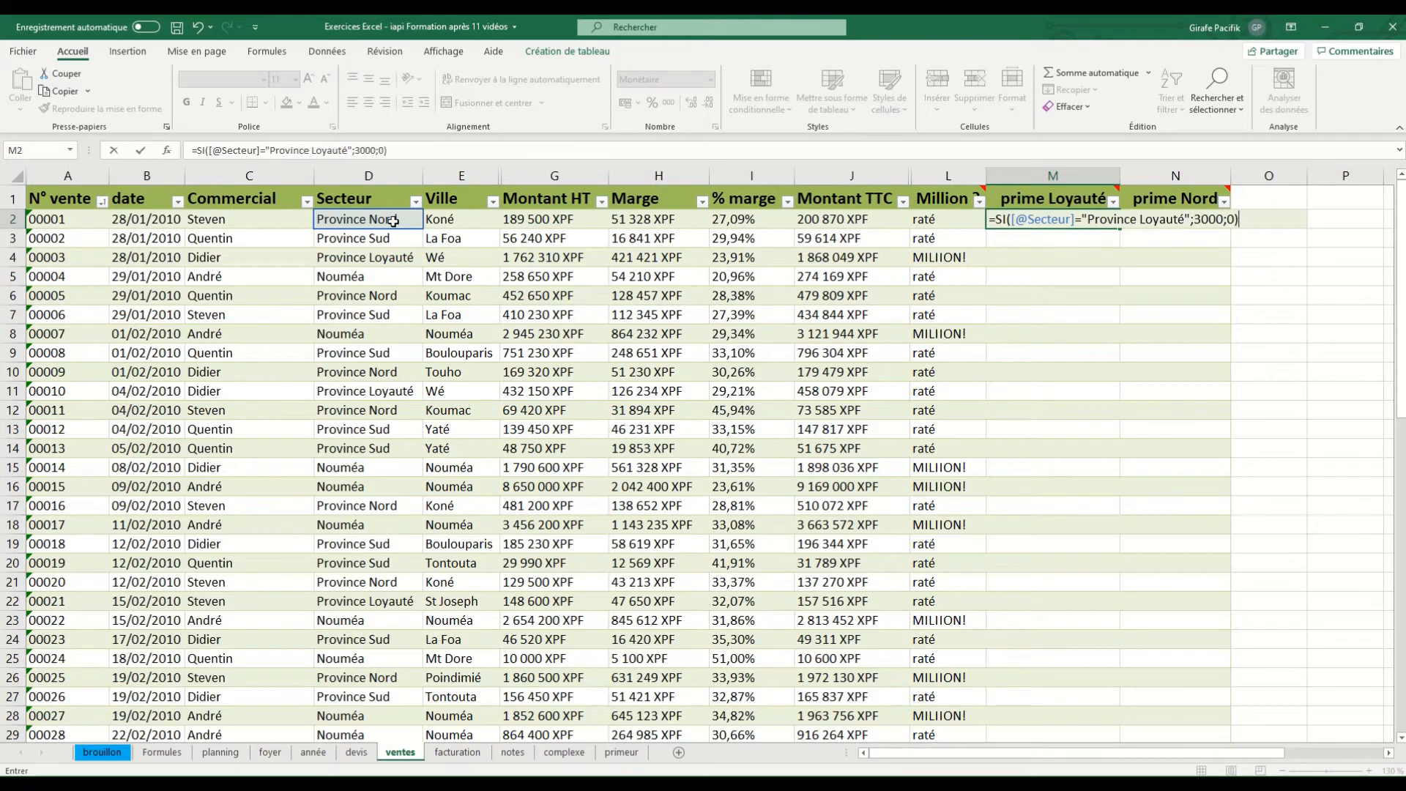
Complete the M2 formula with 3000 as value-if-true and 0 as value-if-false, and validate it for the column
key(Return)
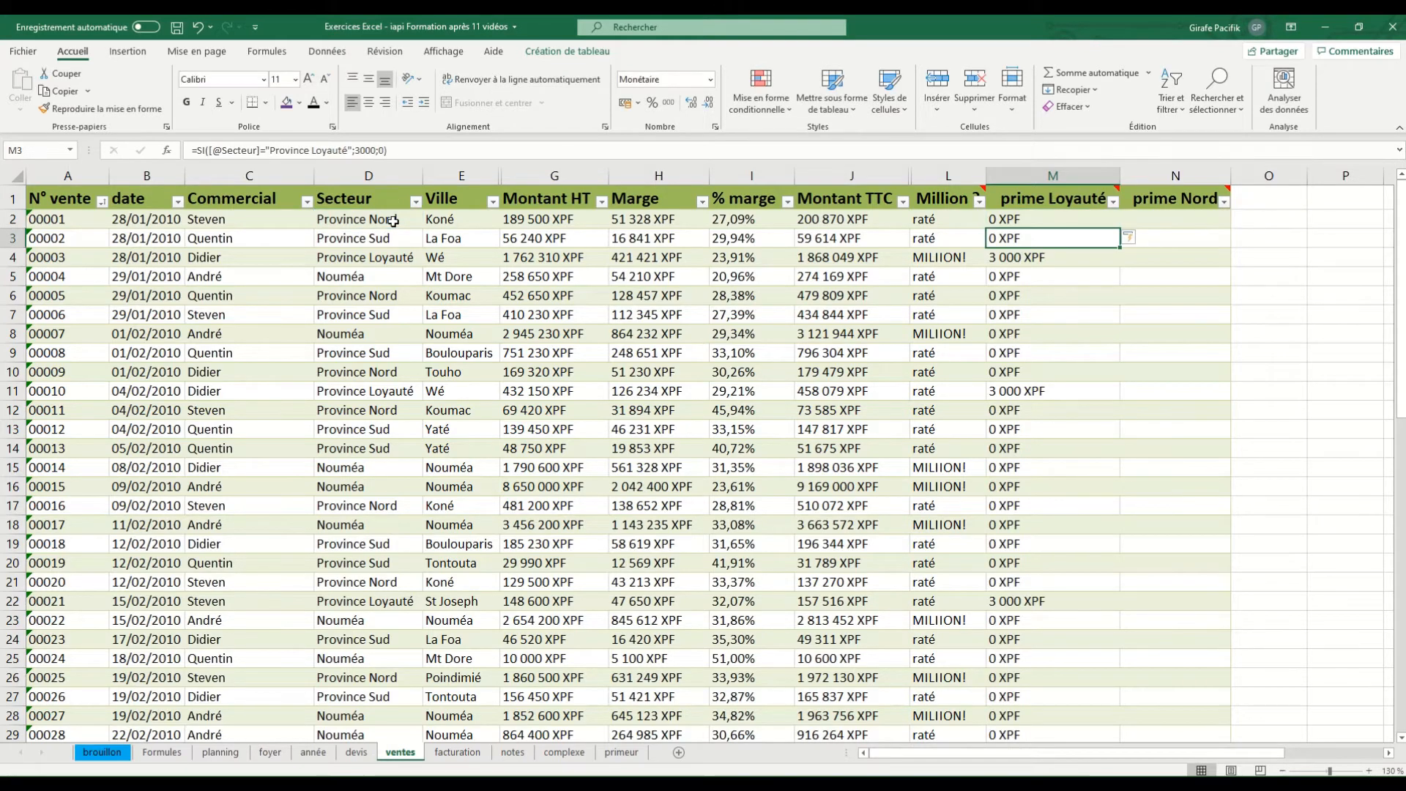
Enclose the value 3000 in quotation marks in the M4 formula to show it treated as text
click(1039, 254)
click(361, 150)
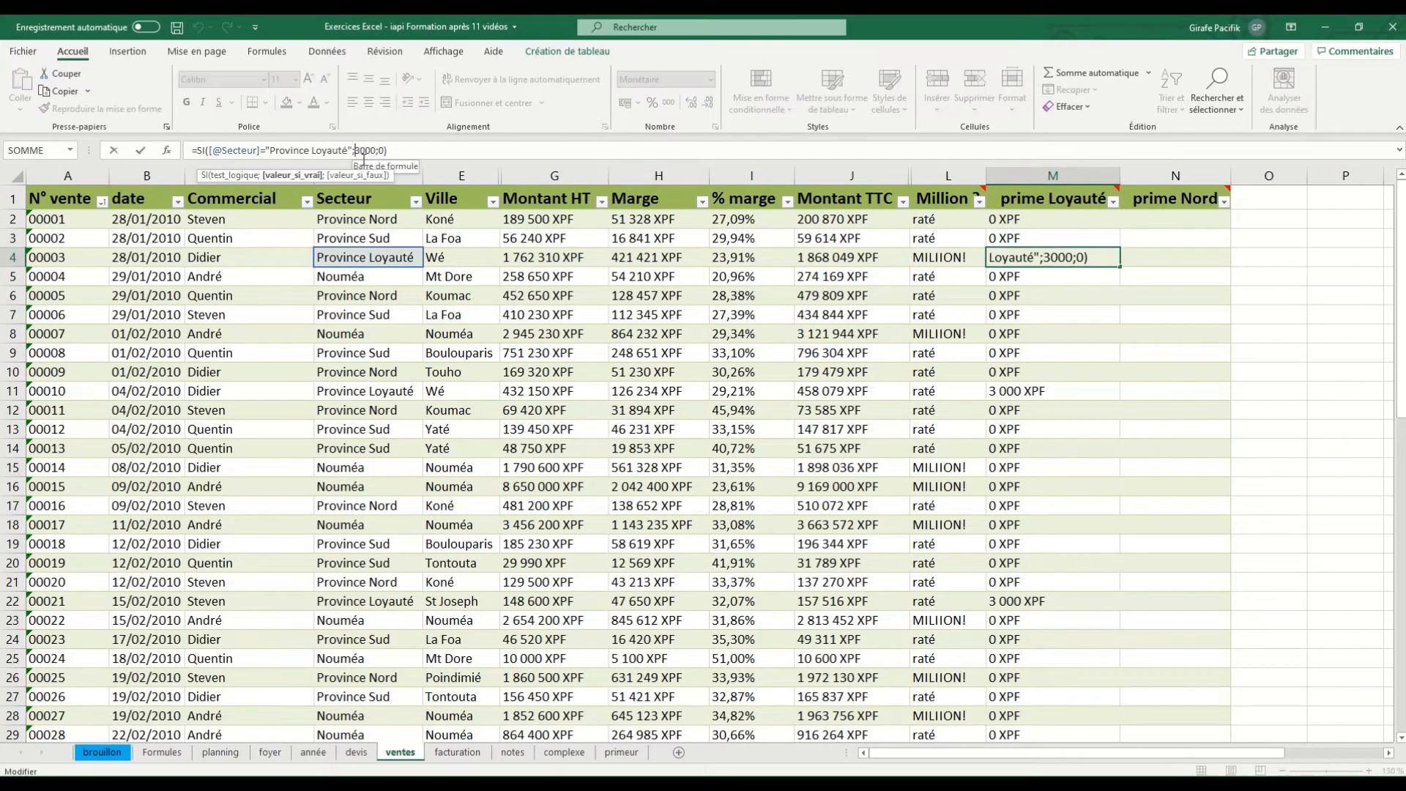
text(")
click(381, 151)
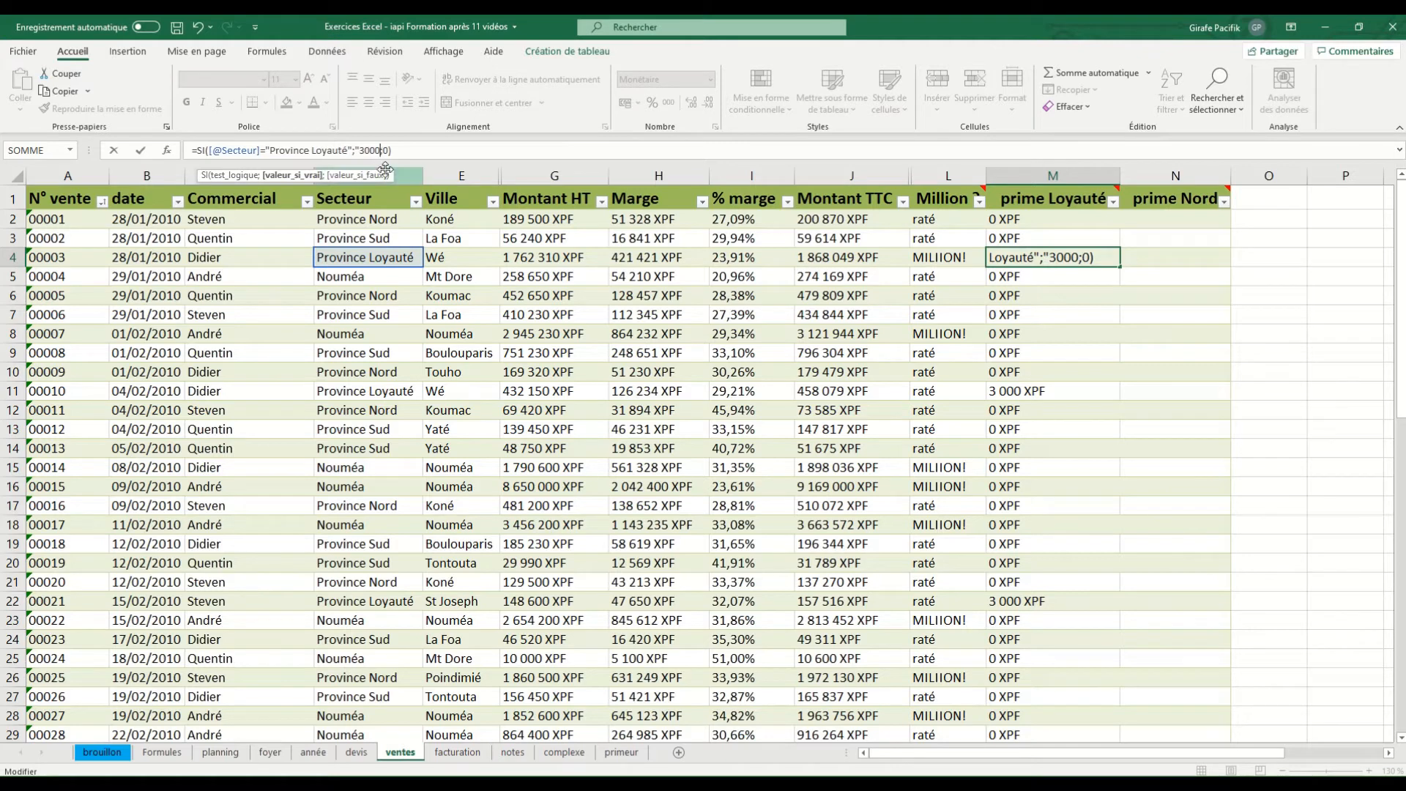
text(")
key(Return)
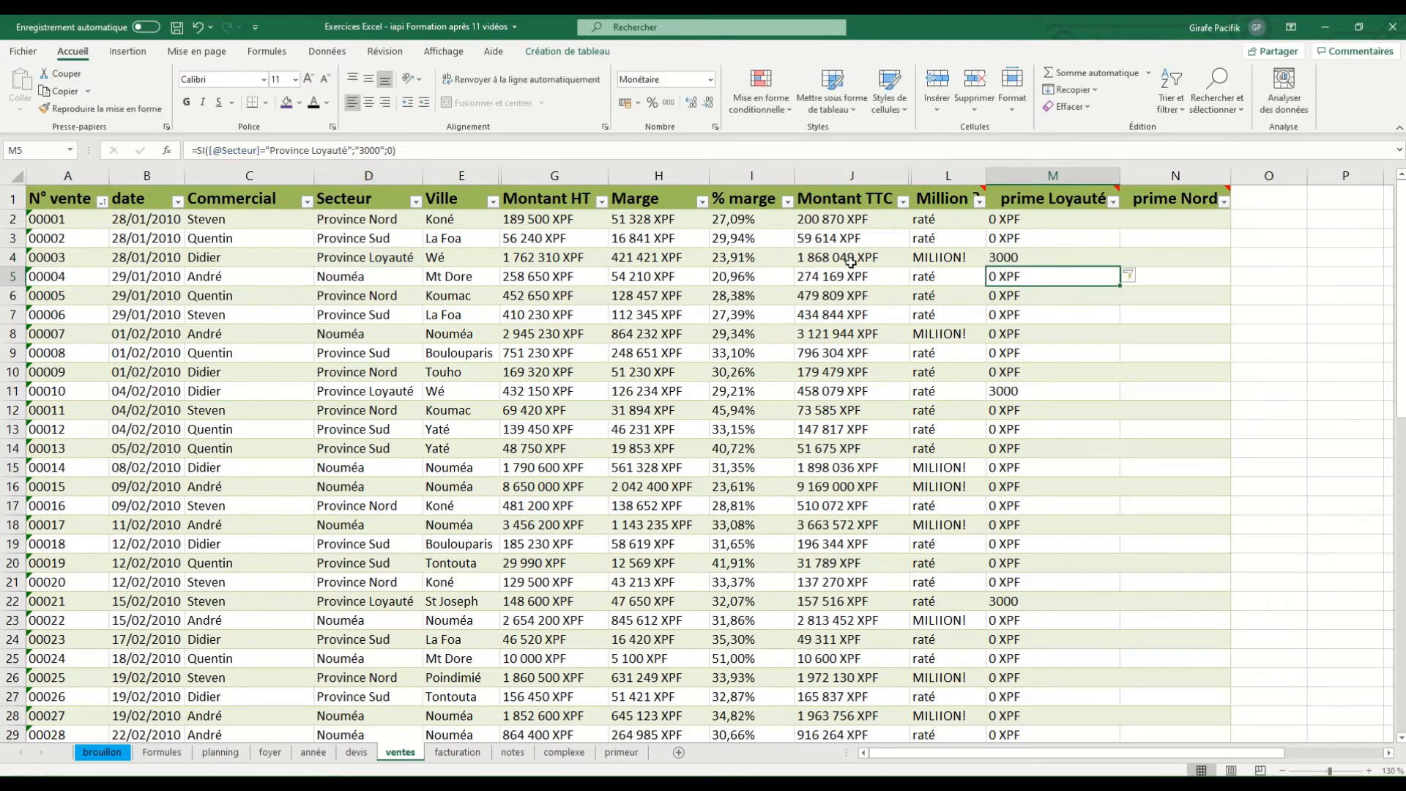
Undo the quoted-value change and remove the quotation marks around 3000 in the M4 formula
click(1022, 254)
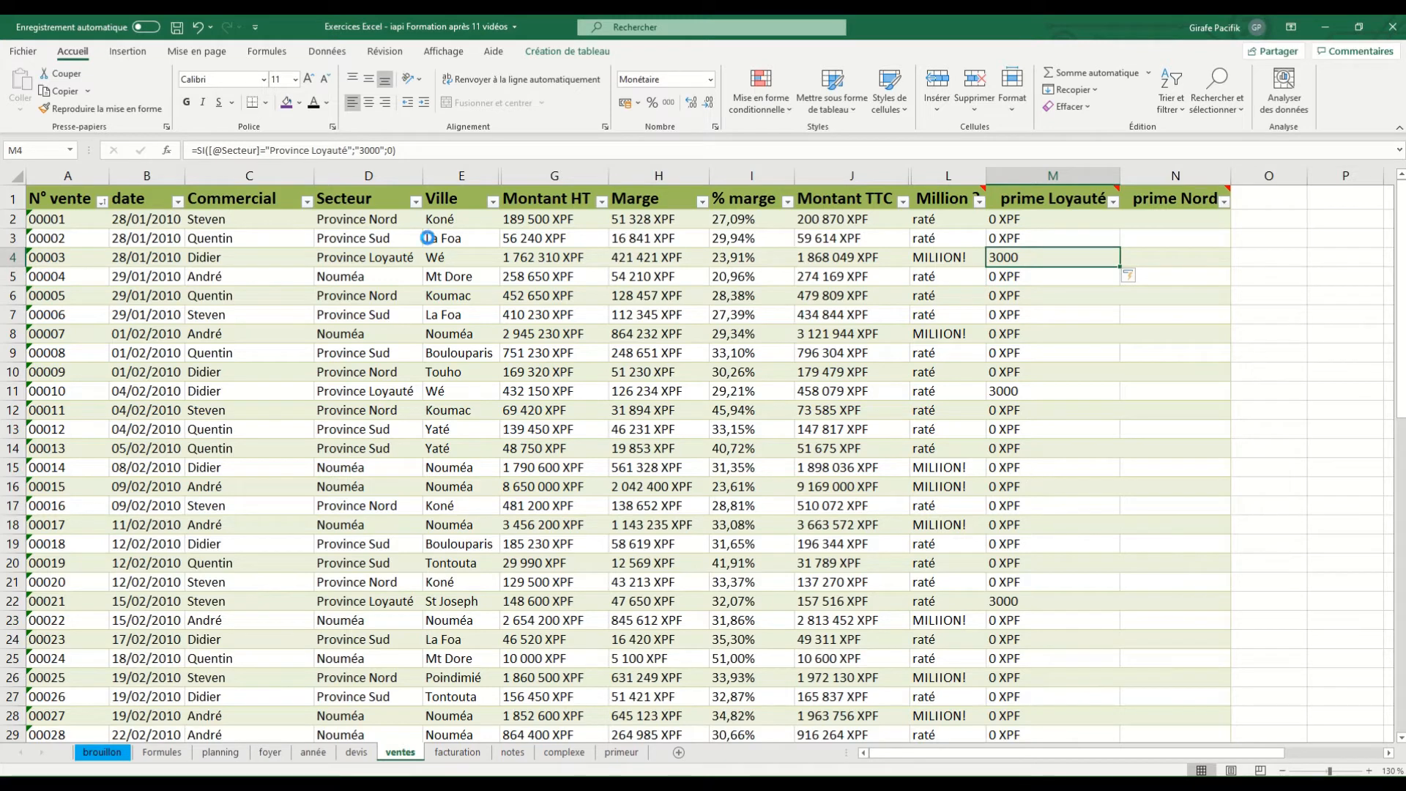
key(ctrl+z)
click(384, 150)
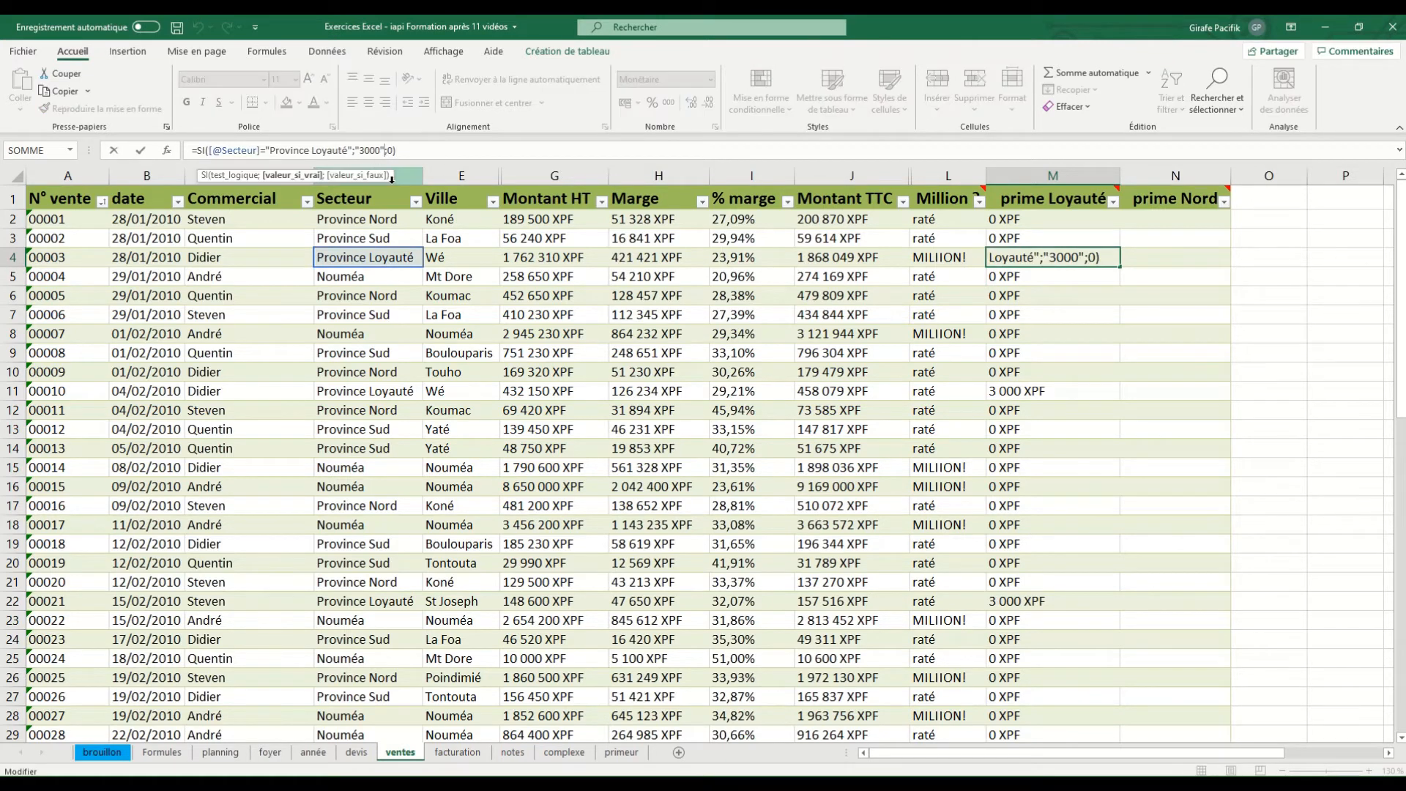
key(BackSpace)
key(BackSpace)
key(Return)
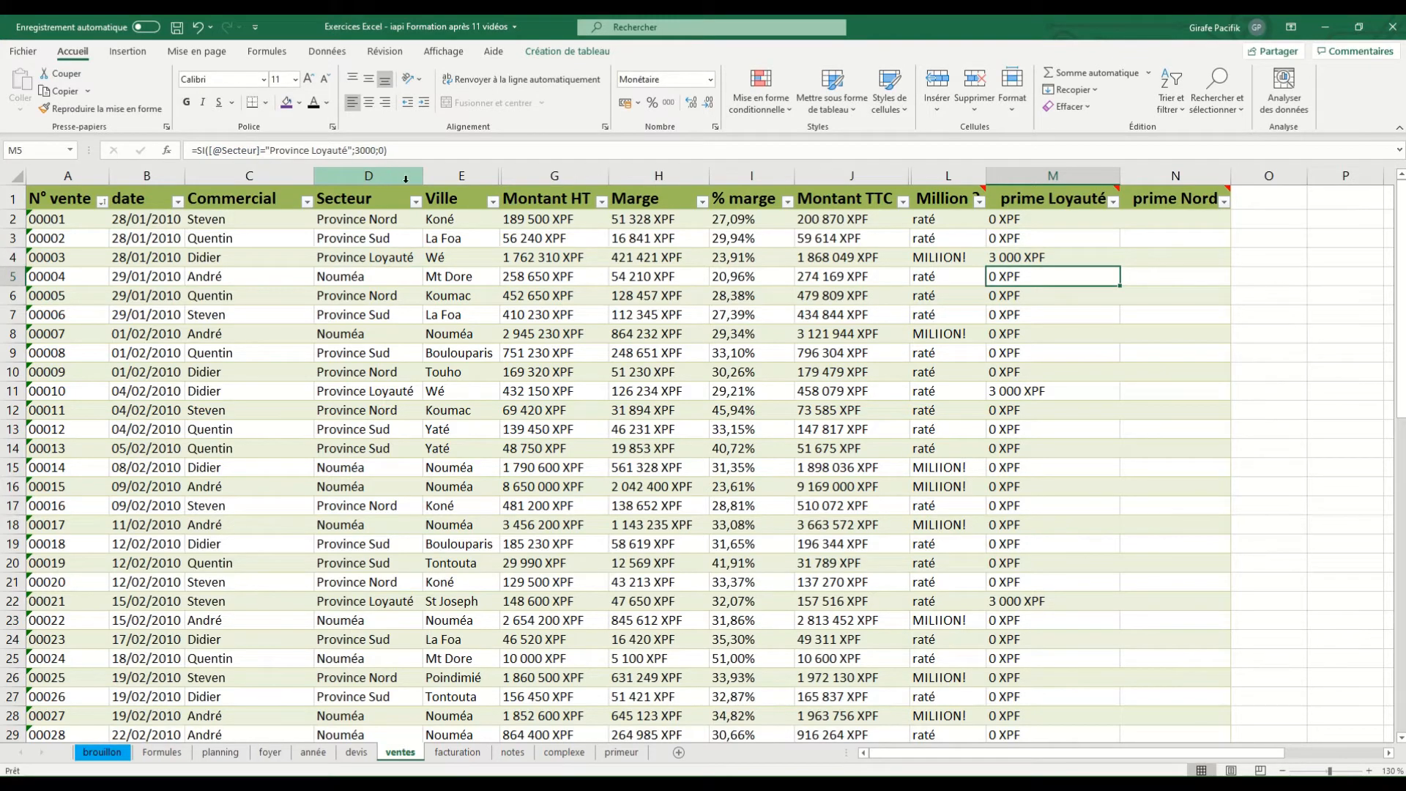
Compare the numeric prime Loyauté result with the text Million result in row 4
click(1019, 260)
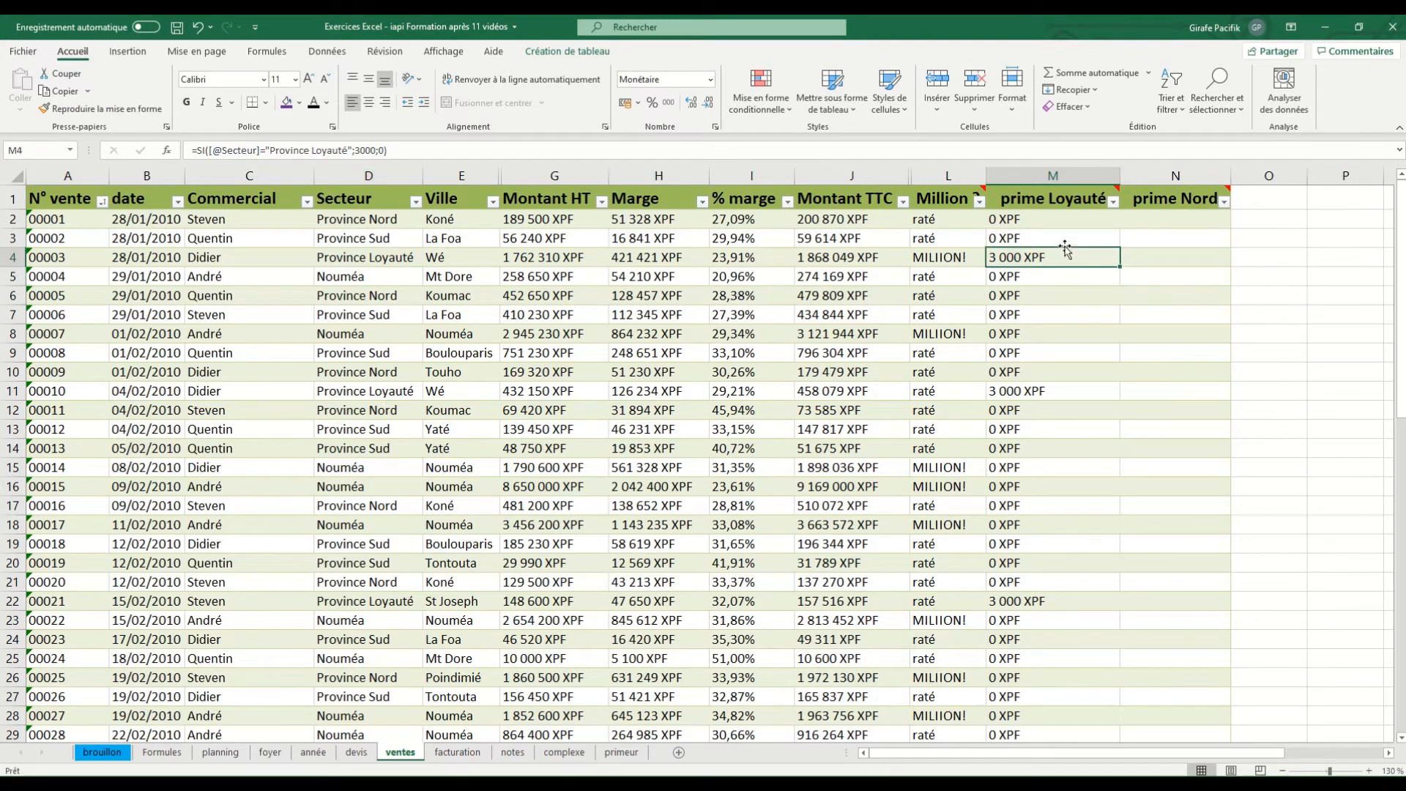
click(952, 254)
click(1065, 259)
mouse_move(1183, 197)
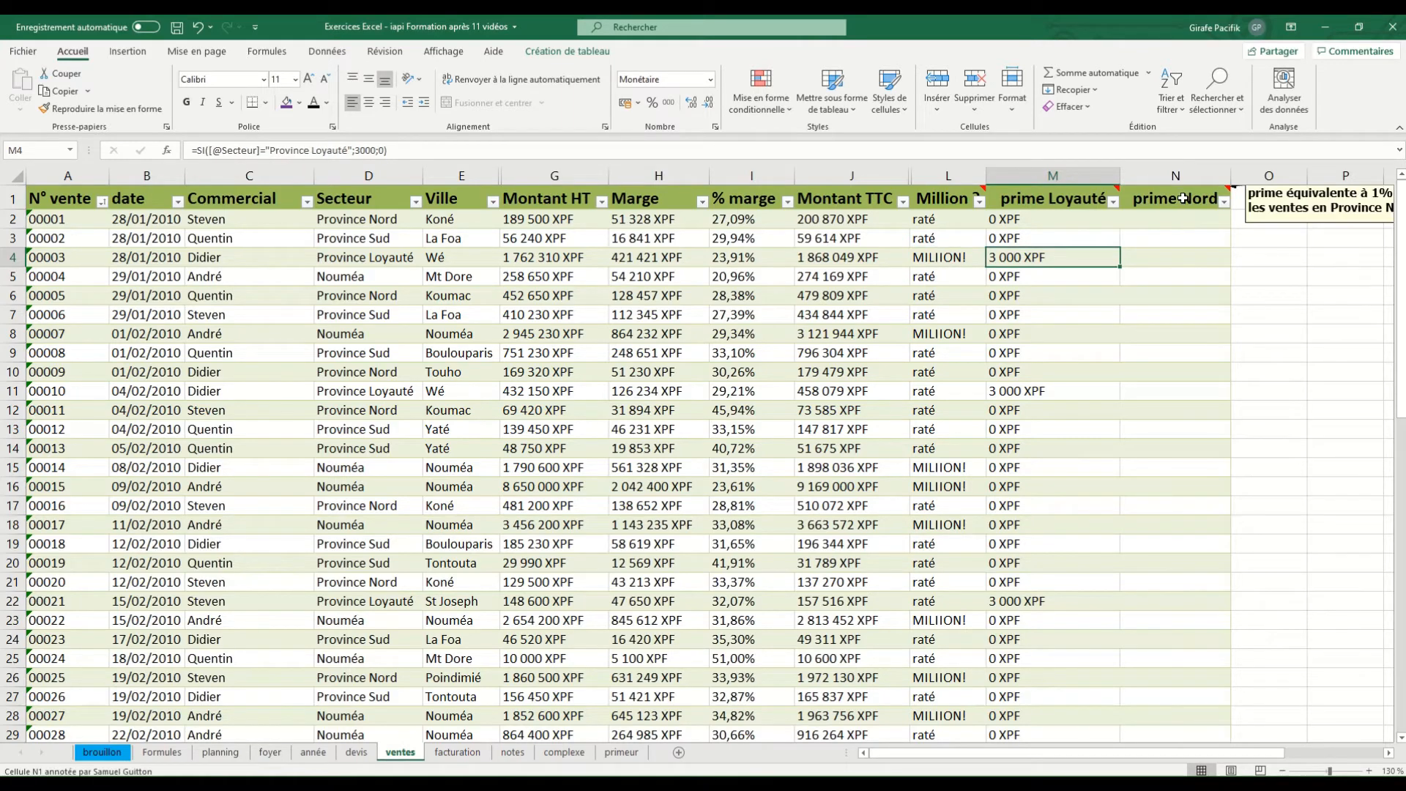
Read the prime Nord note and start an SI formula in N2 testing whether Secteur equals "province nord"
click(1389, 752)
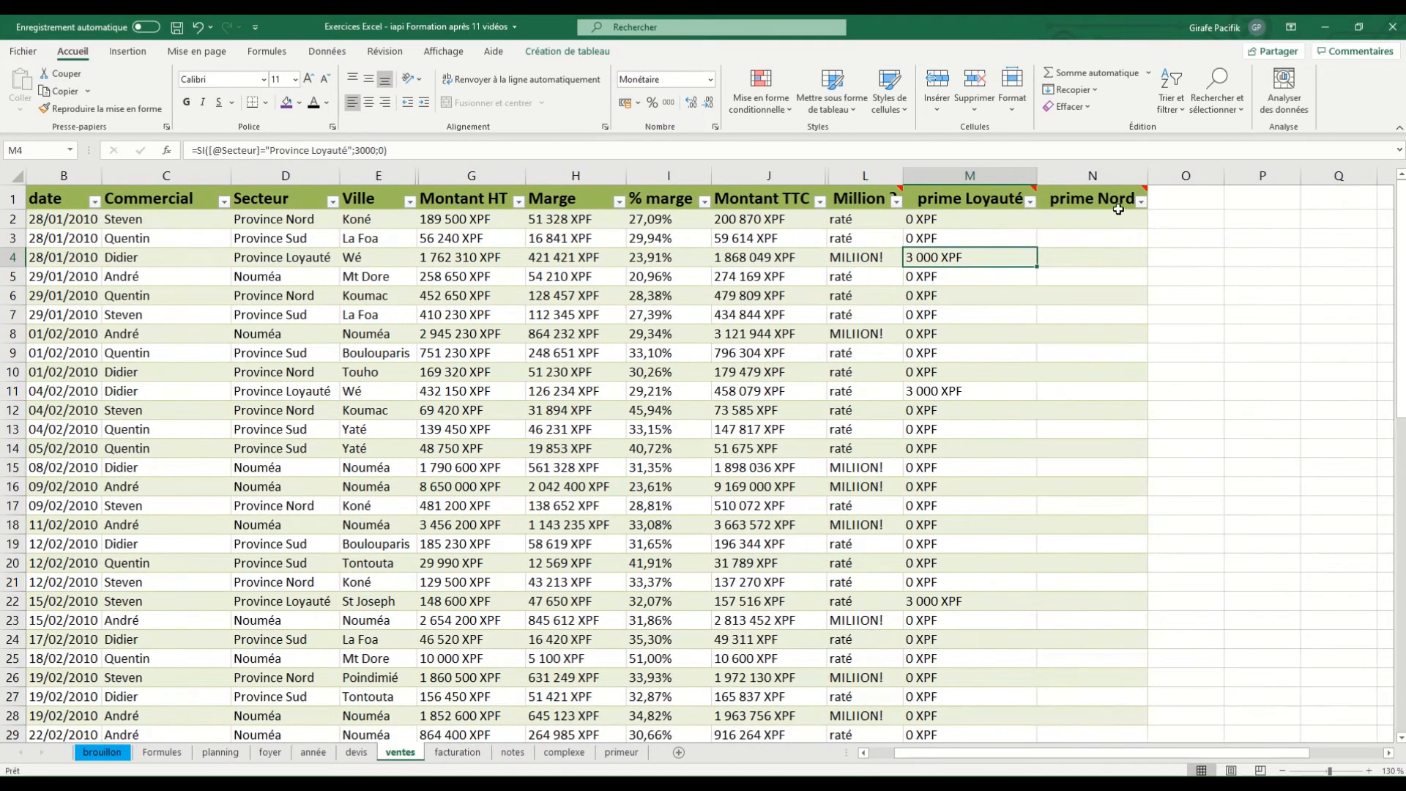
mouse_move(1117, 204)
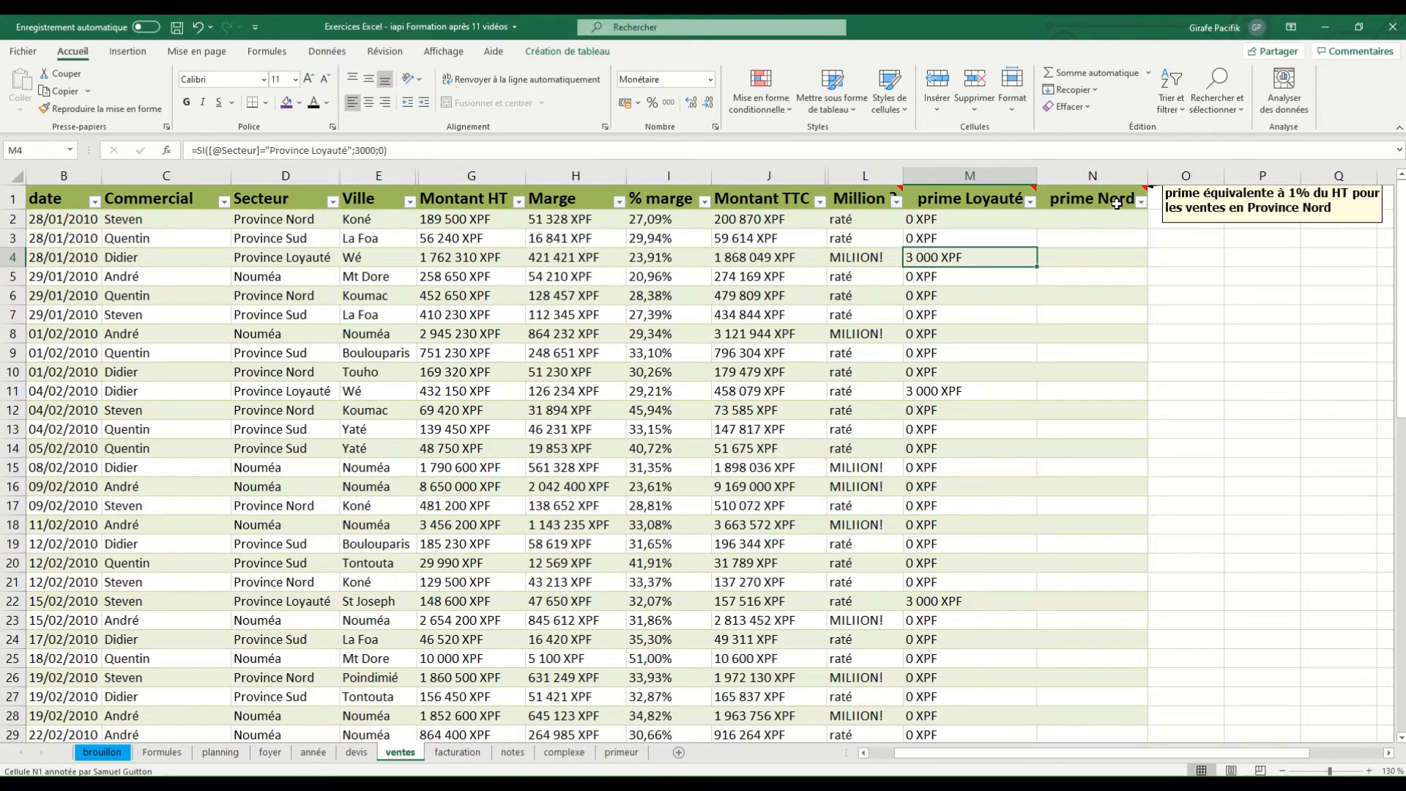
click(1109, 220)
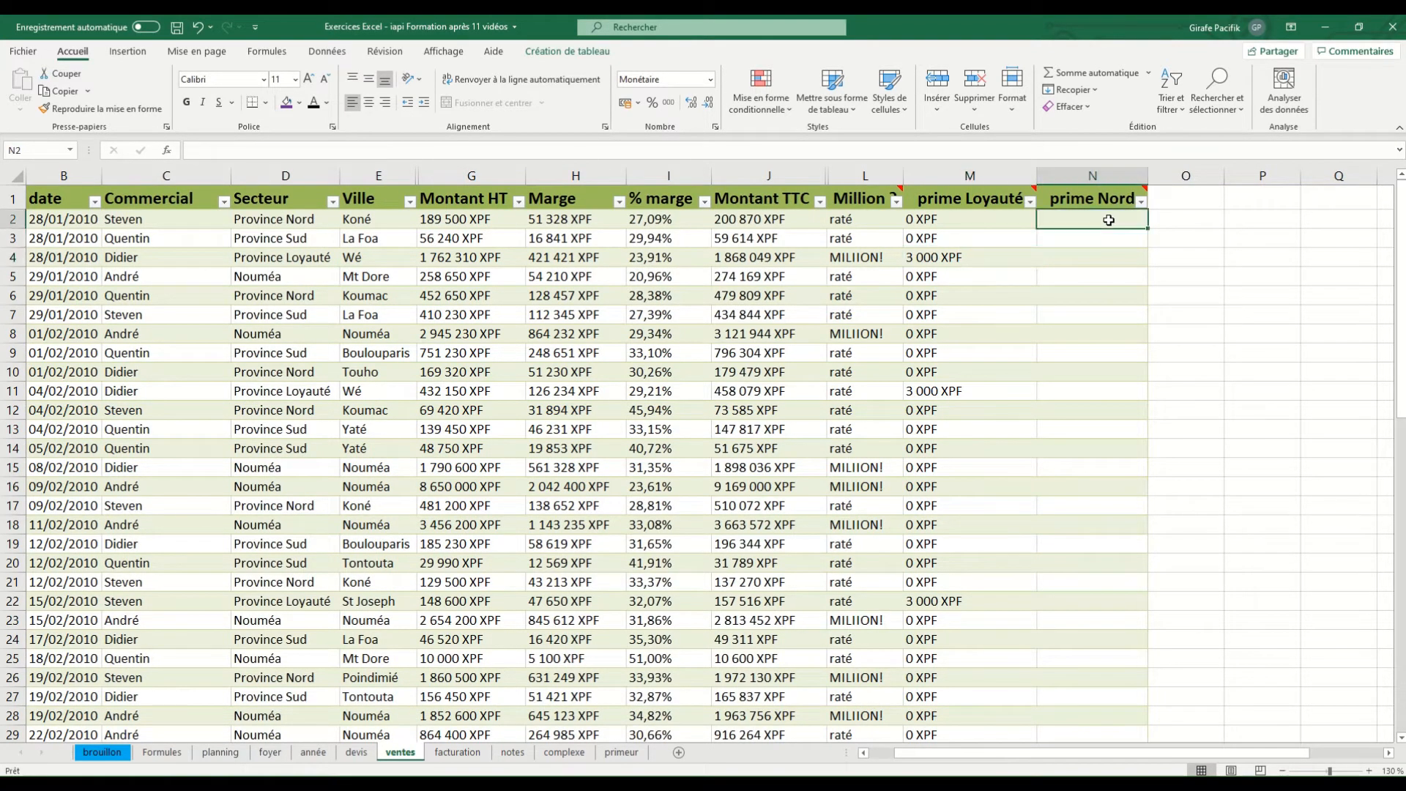
text(=SI()
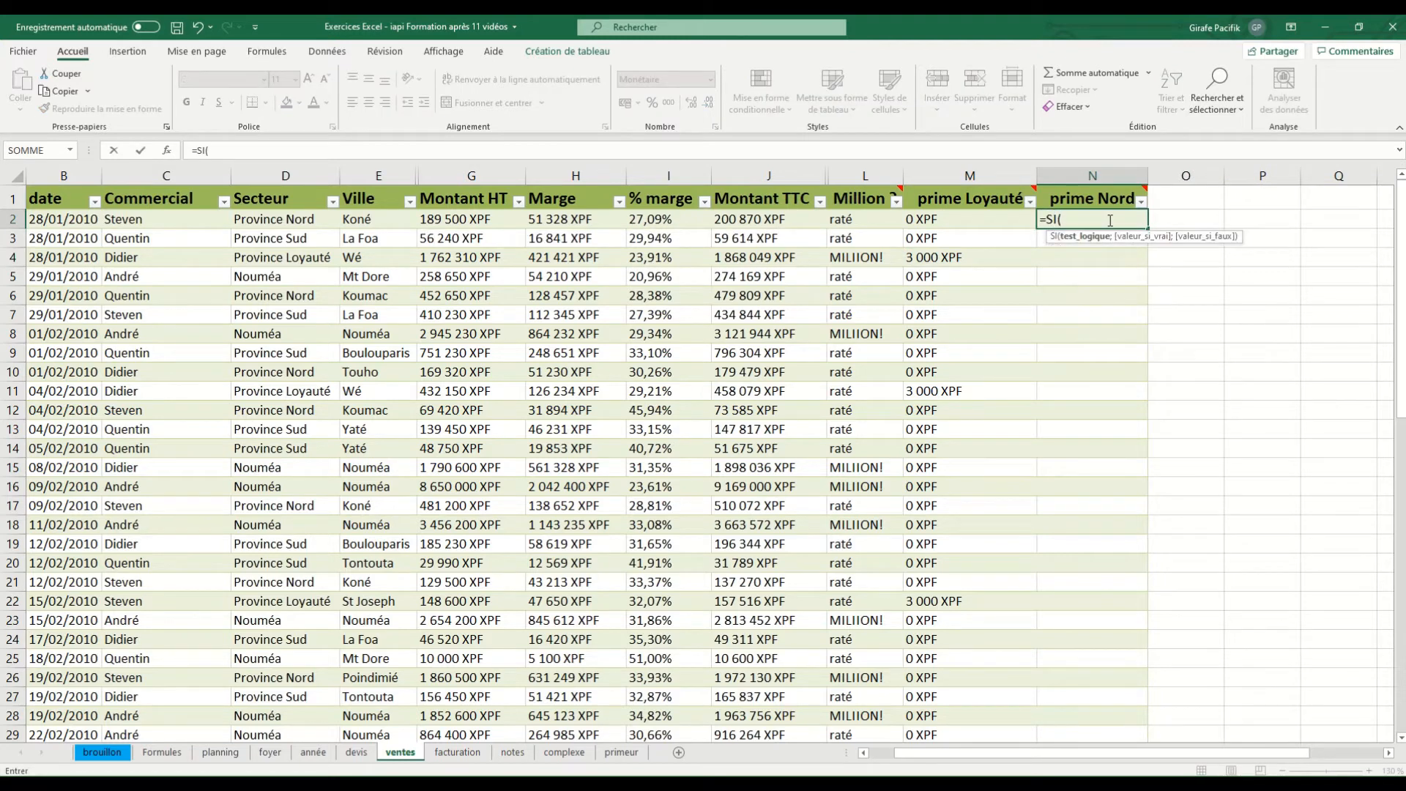
click(303, 221)
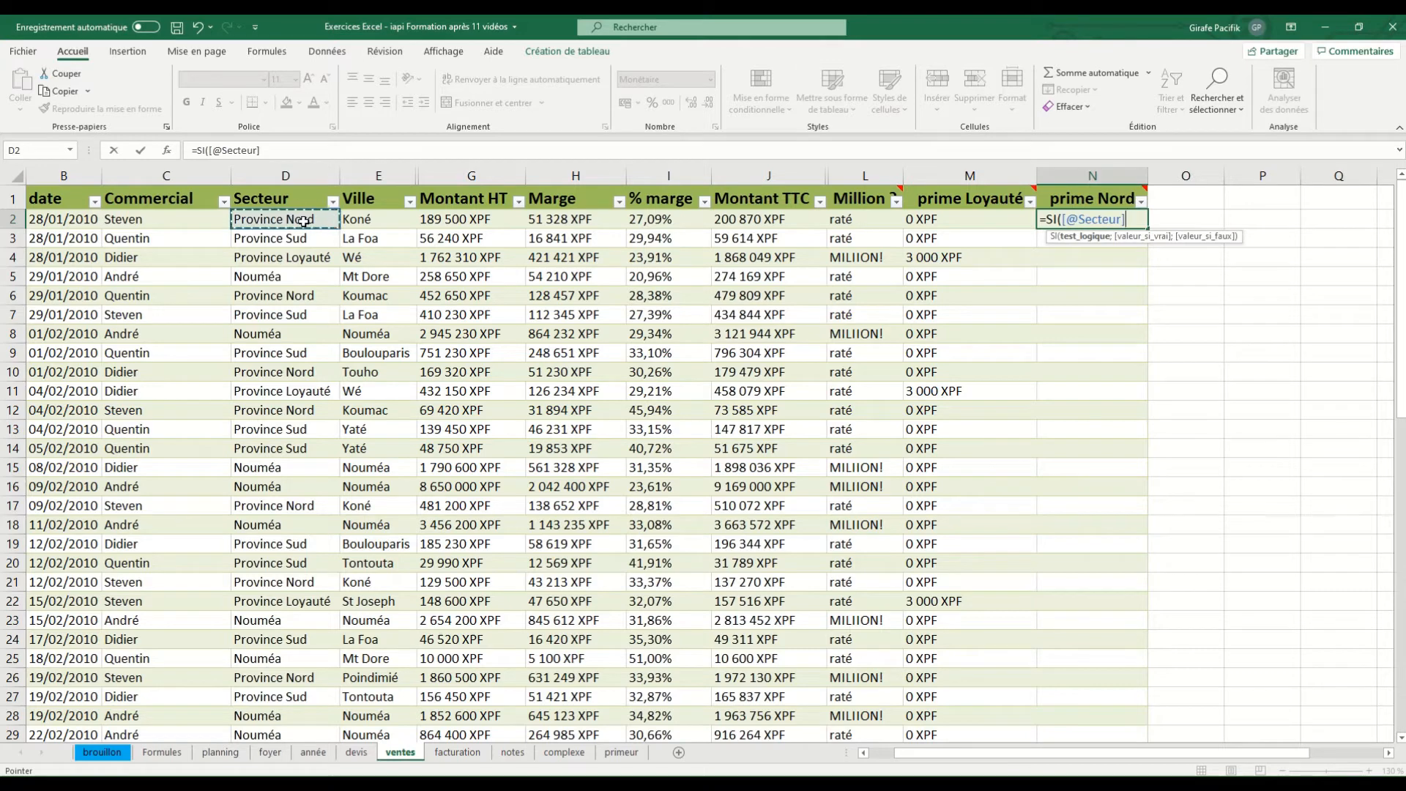
text(="P)
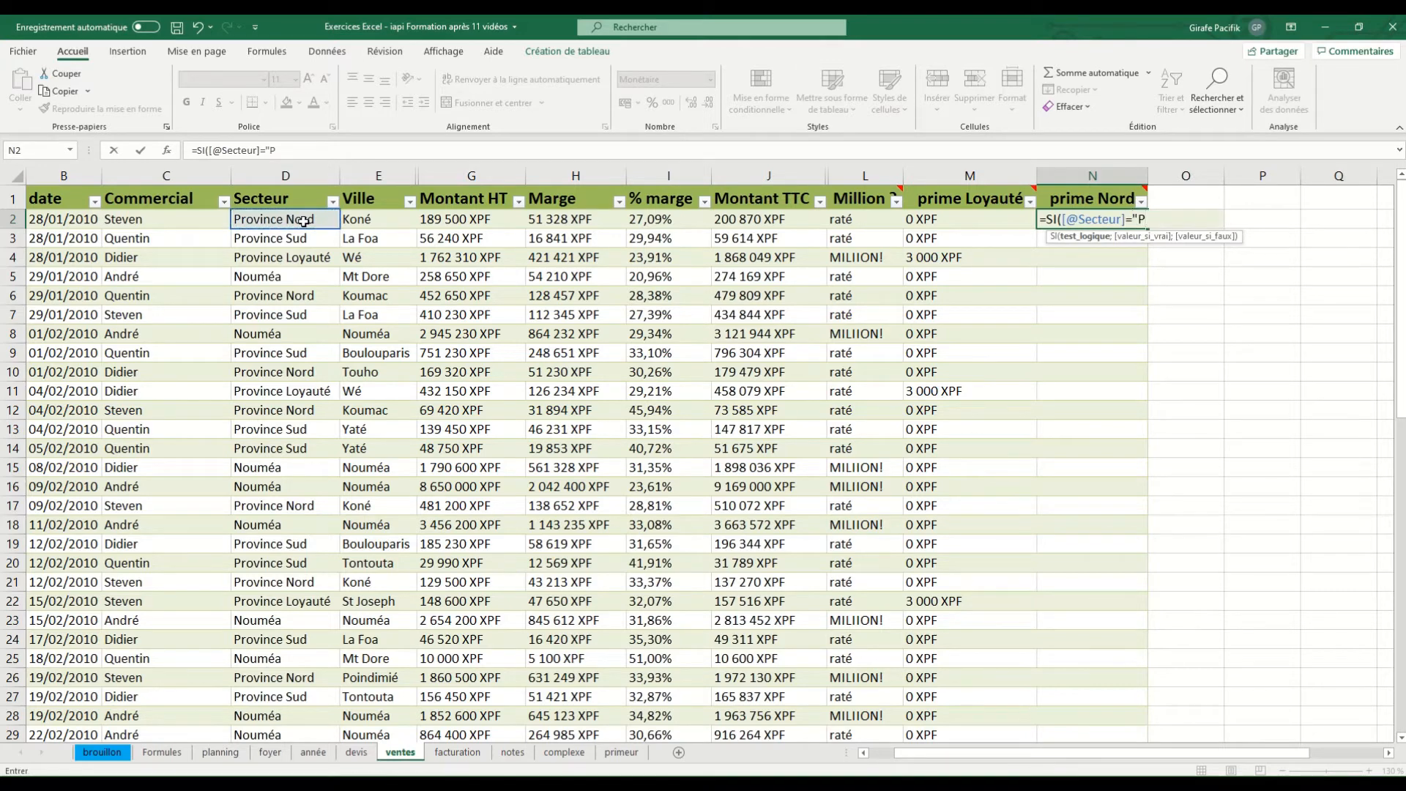
key(BackSpace)
text(province nord")
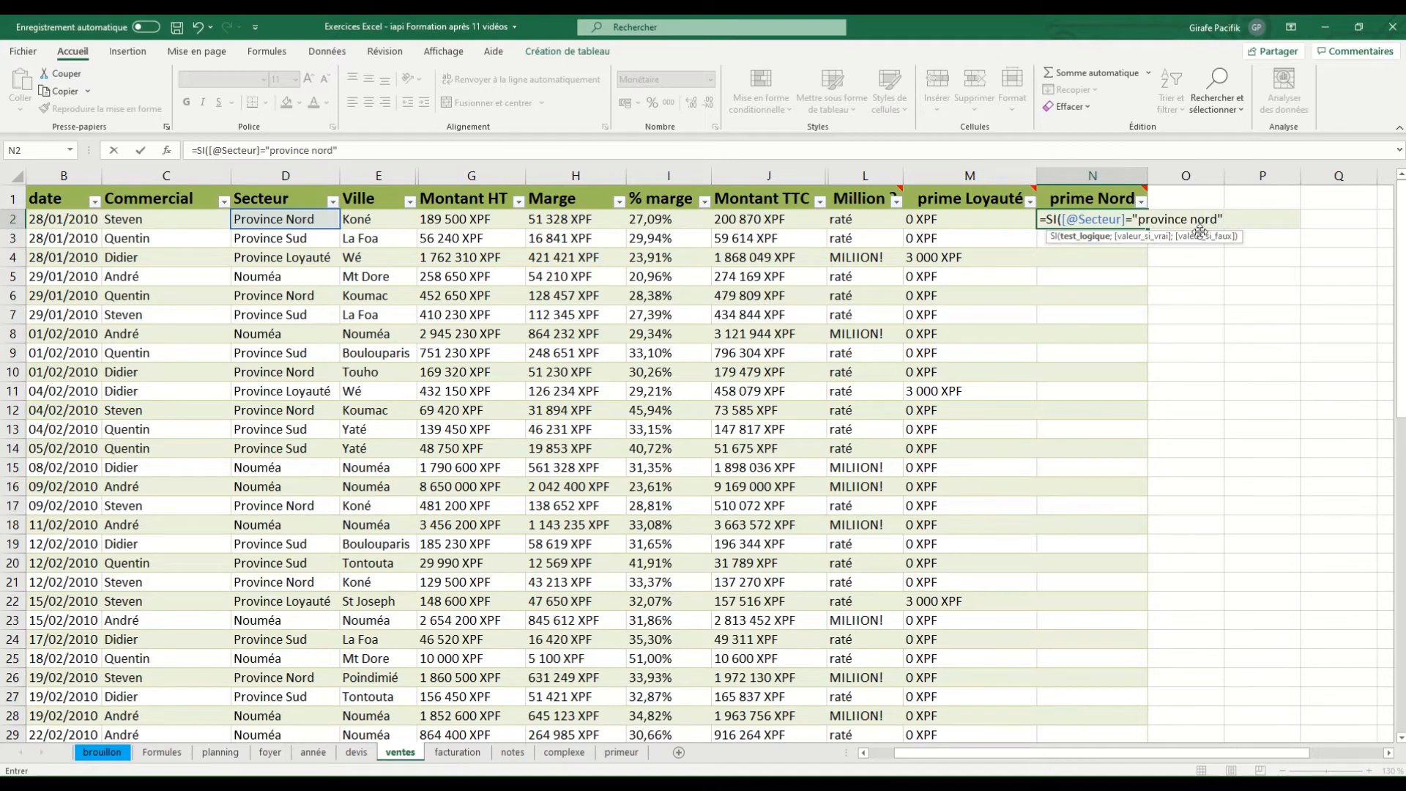
Complete the N2 formula with 1% of Montant HT as value-if-true and 0 as value-if-false, validate it, and check row 2
text(;1%*)
click(463, 219)
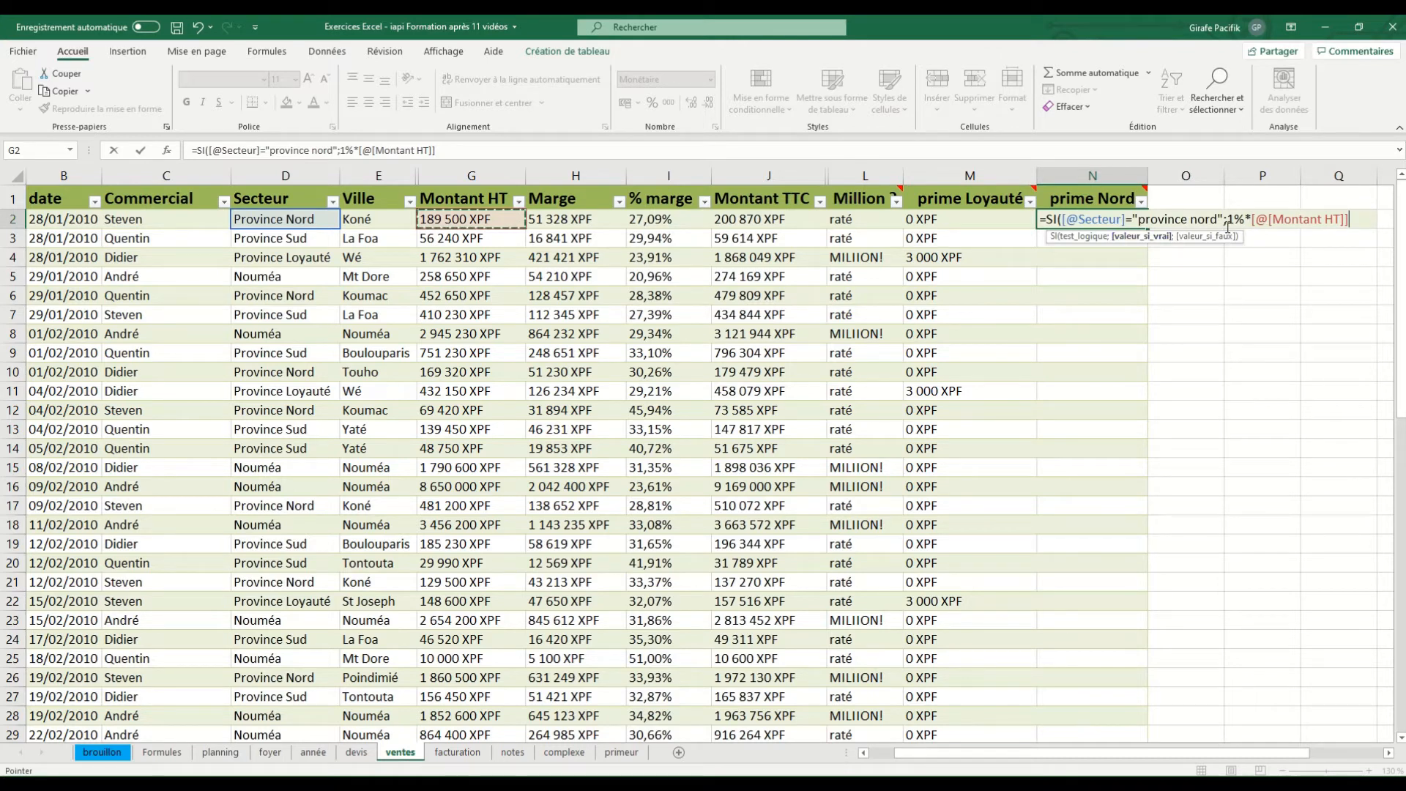
text(;0))
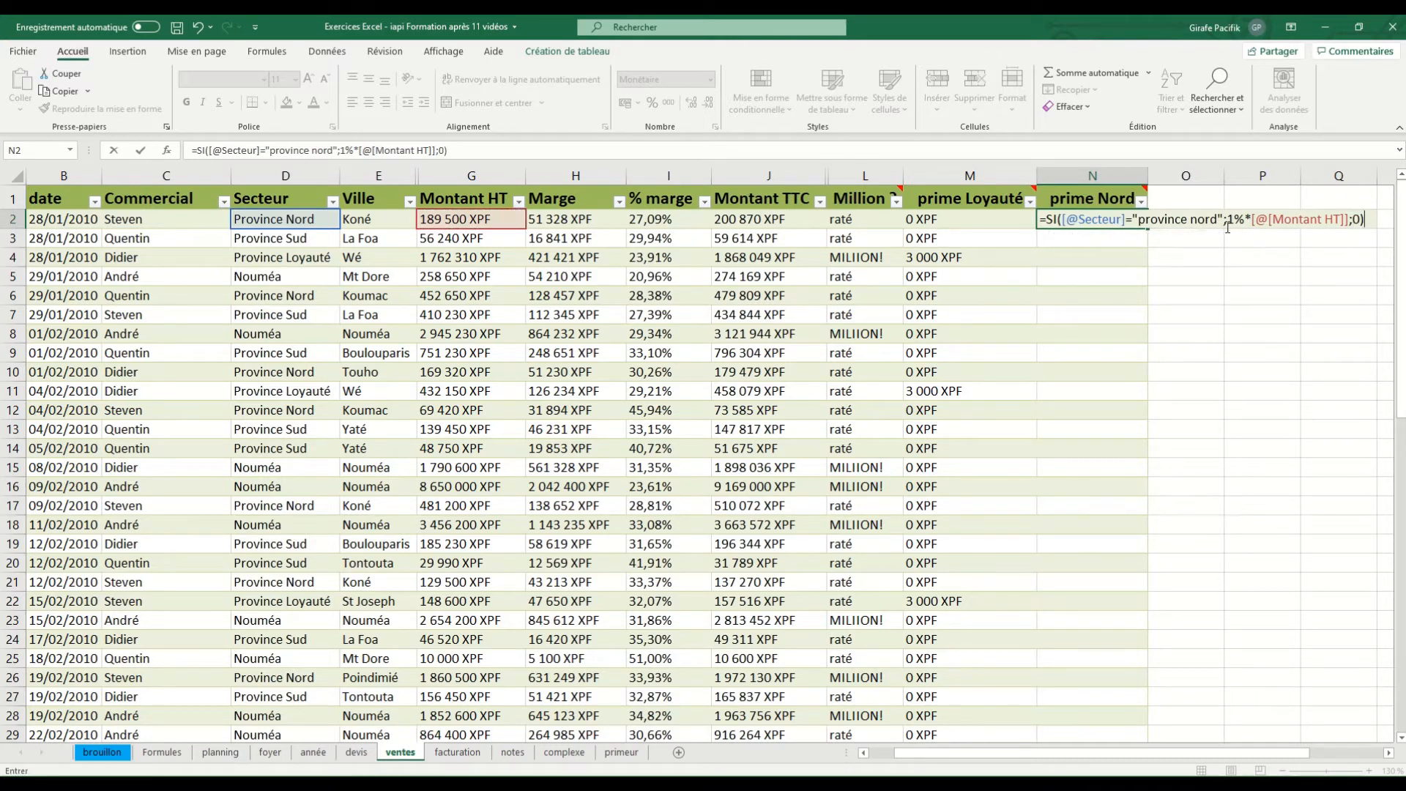
key(Return)
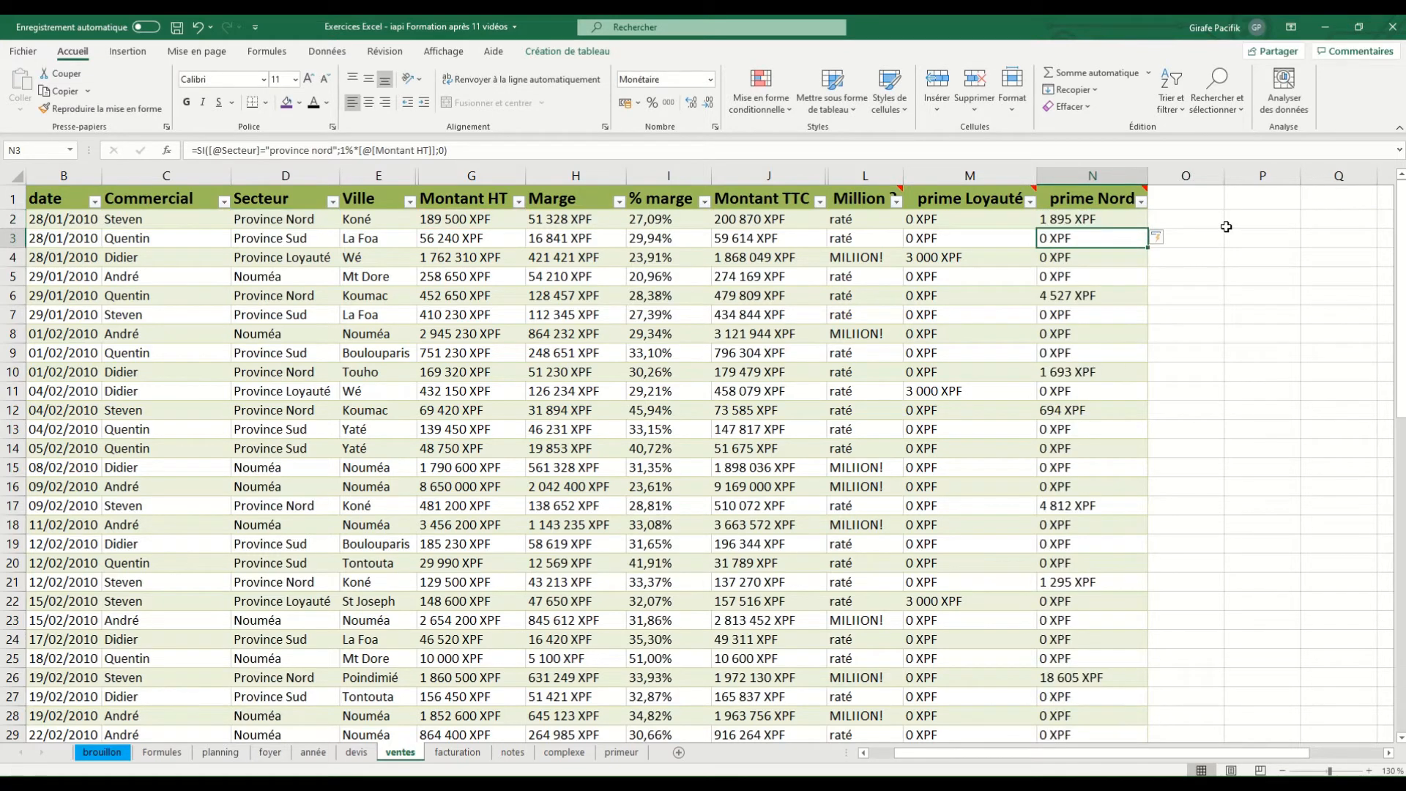
click(13, 219)
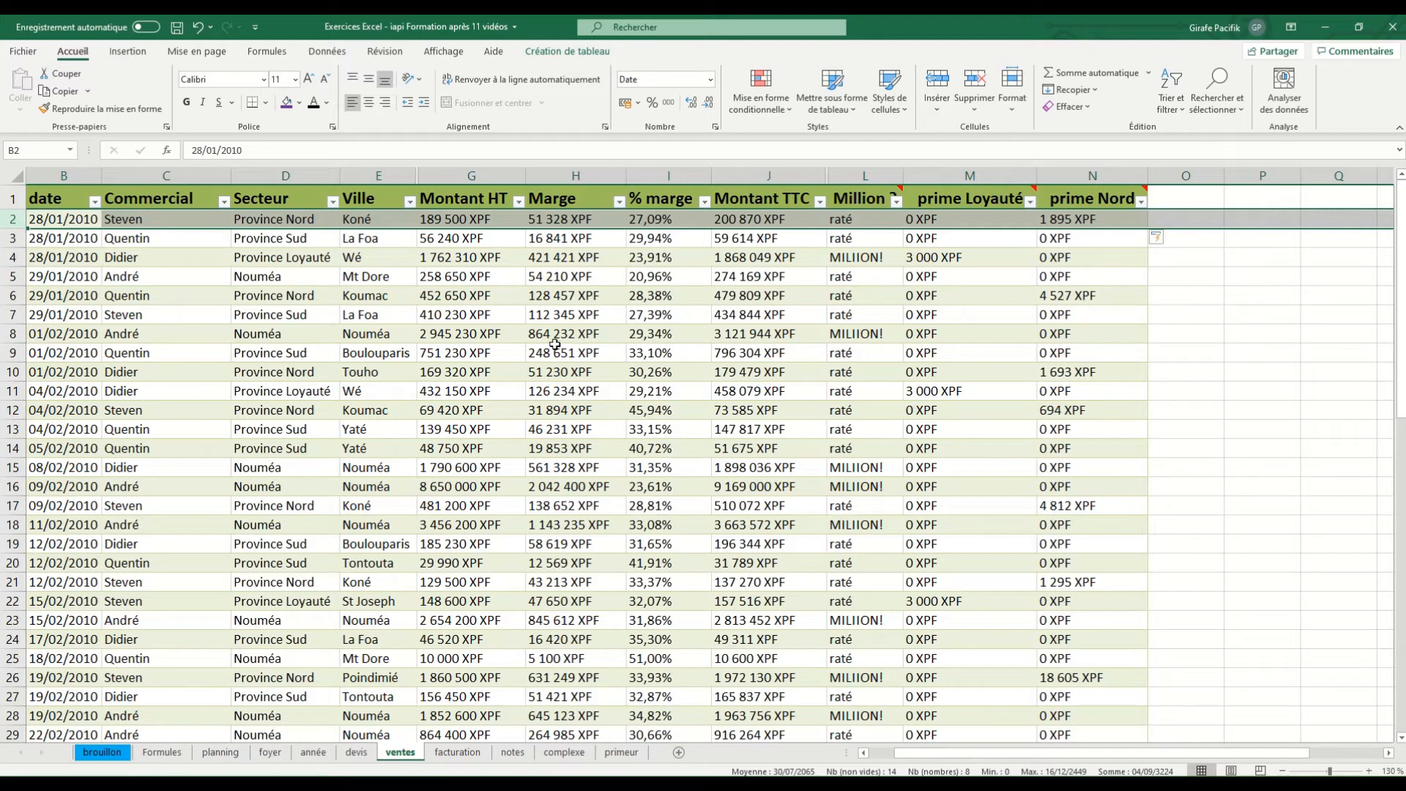
click(532, 326)
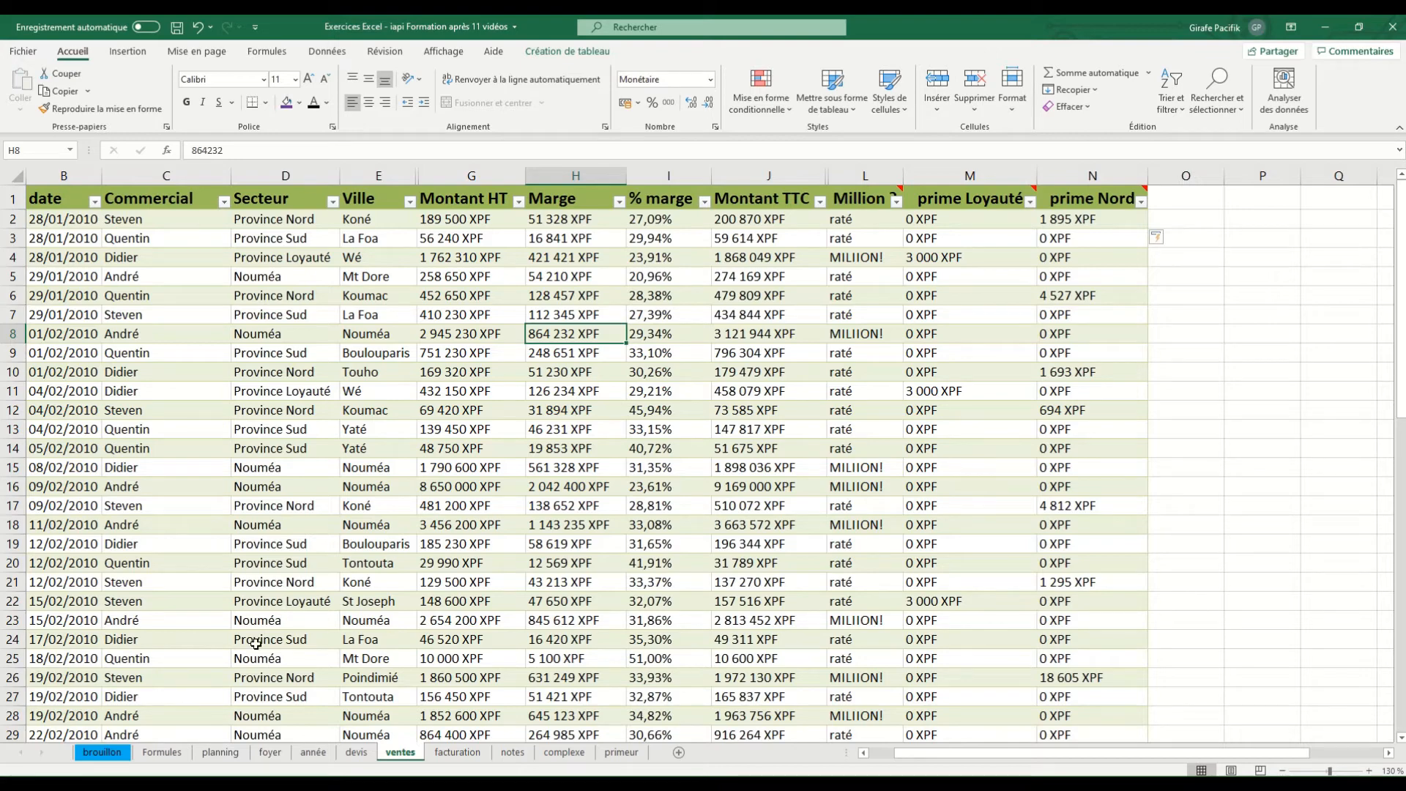
Go to the Formules sheet and view the "Ajouter plusieurs conditions" section with the ET and OU functions
click(162, 752)
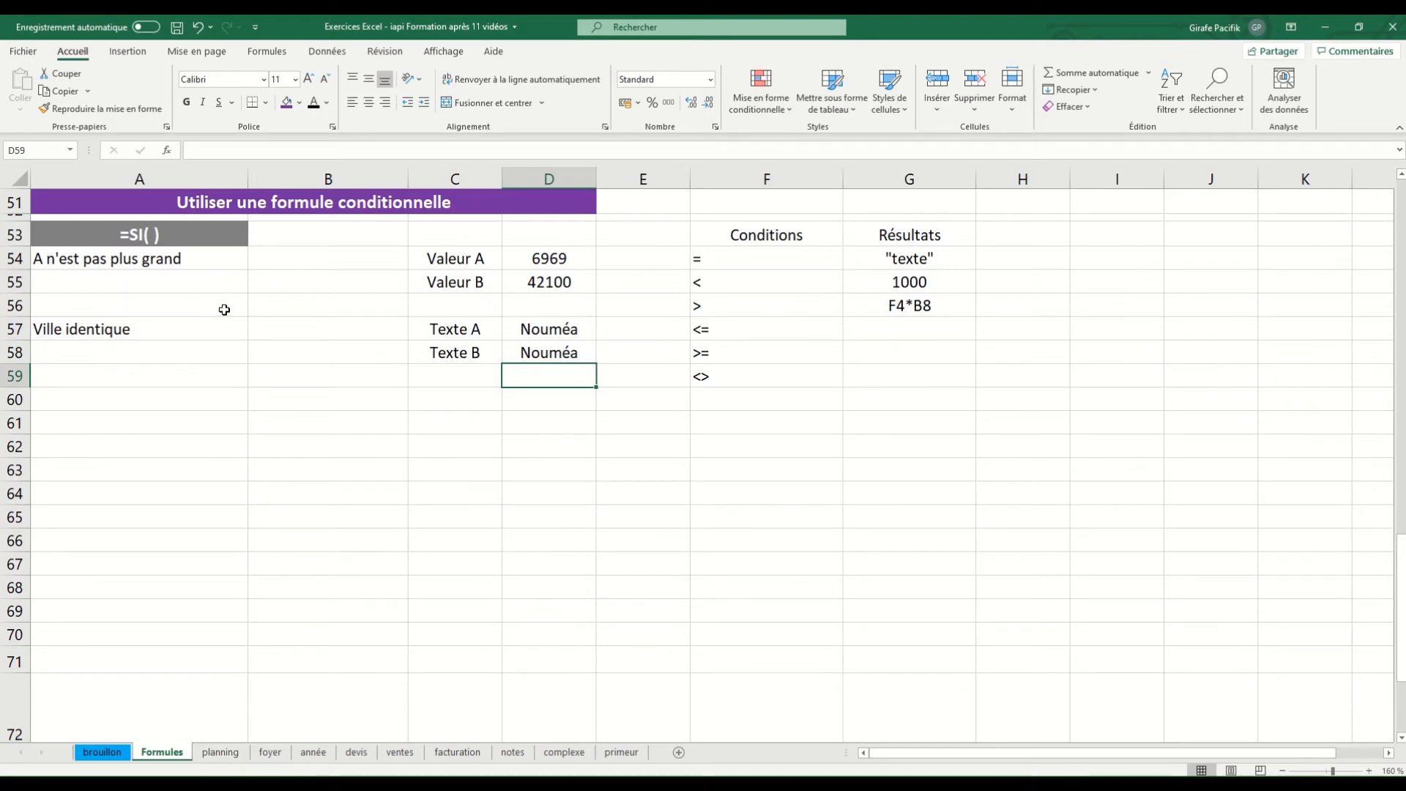
scroll(224, 309, down, 8)
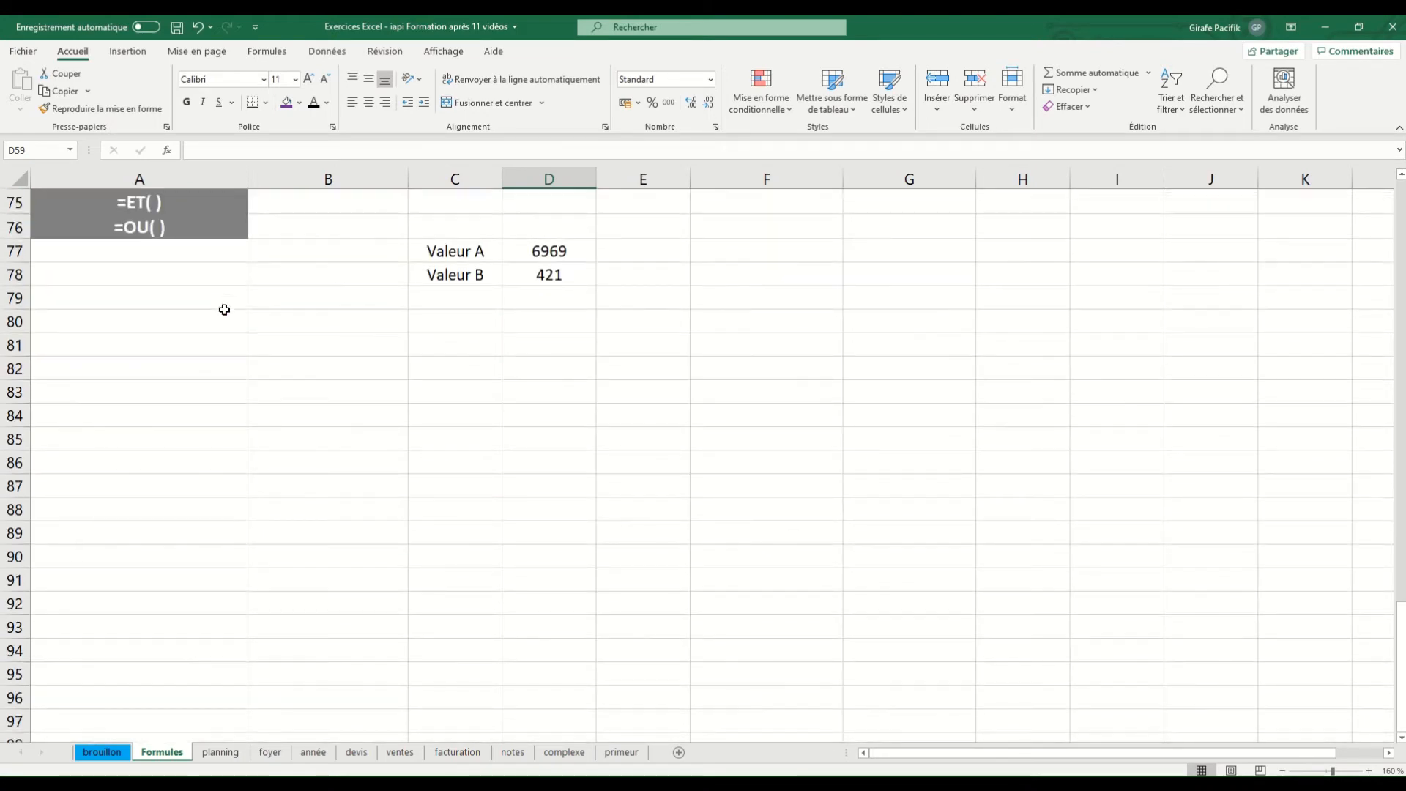
scroll(224, 310, up, 4)
scroll(226, 314, down, 4)
scroll(227, 317, up, 4)
scroll(229, 326, down, 2)
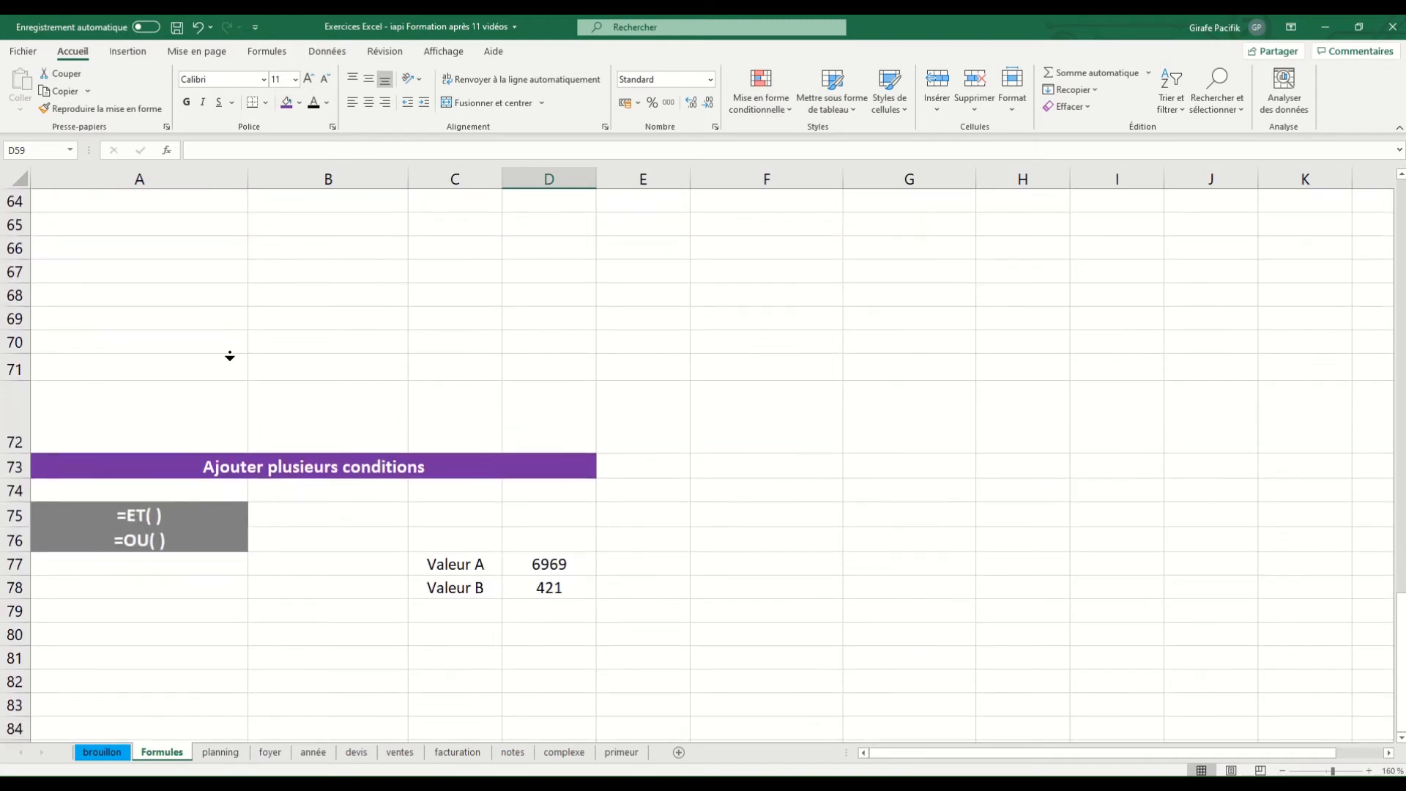
scroll(274, 390, down, 2)
scroll(305, 403, right, 2)
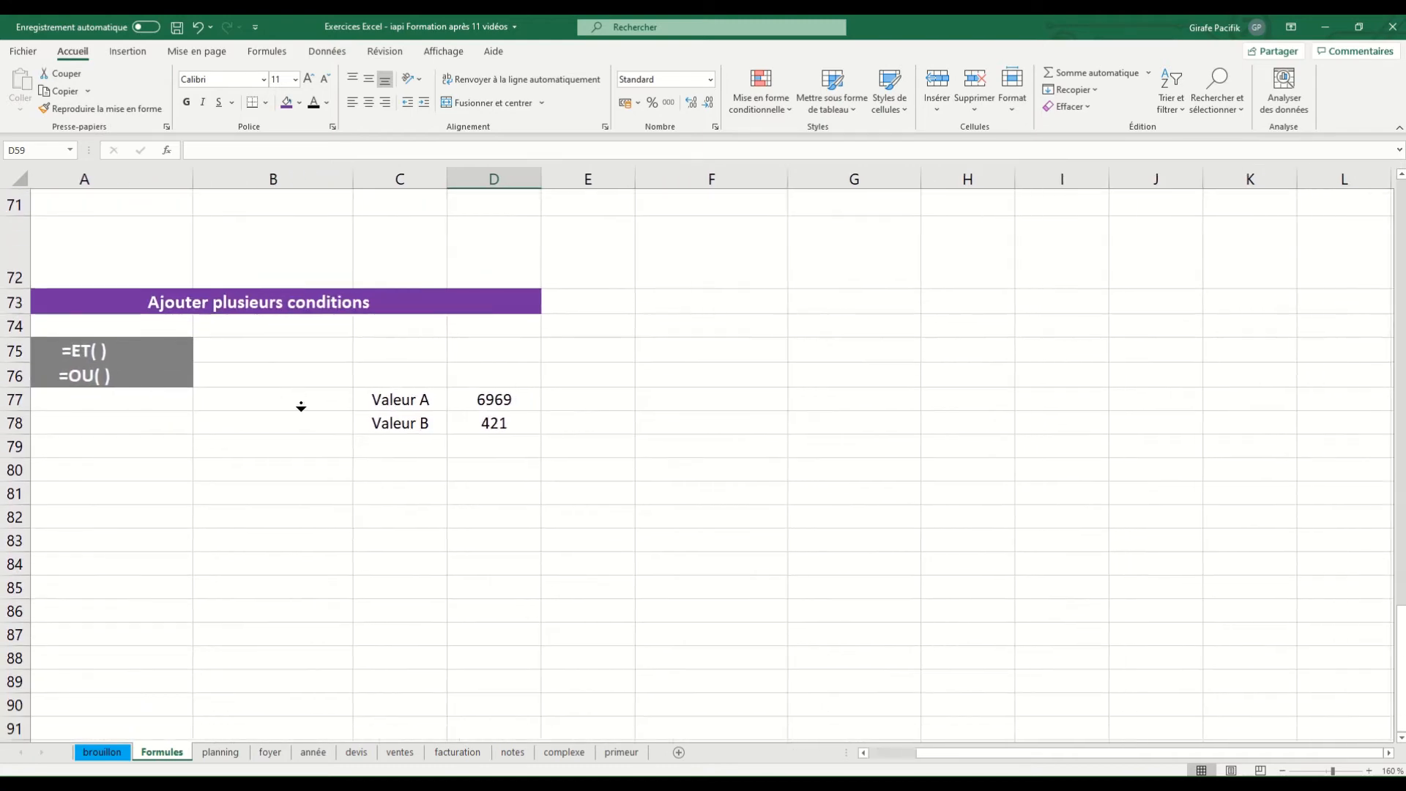
scroll(84, 365, left, 2)
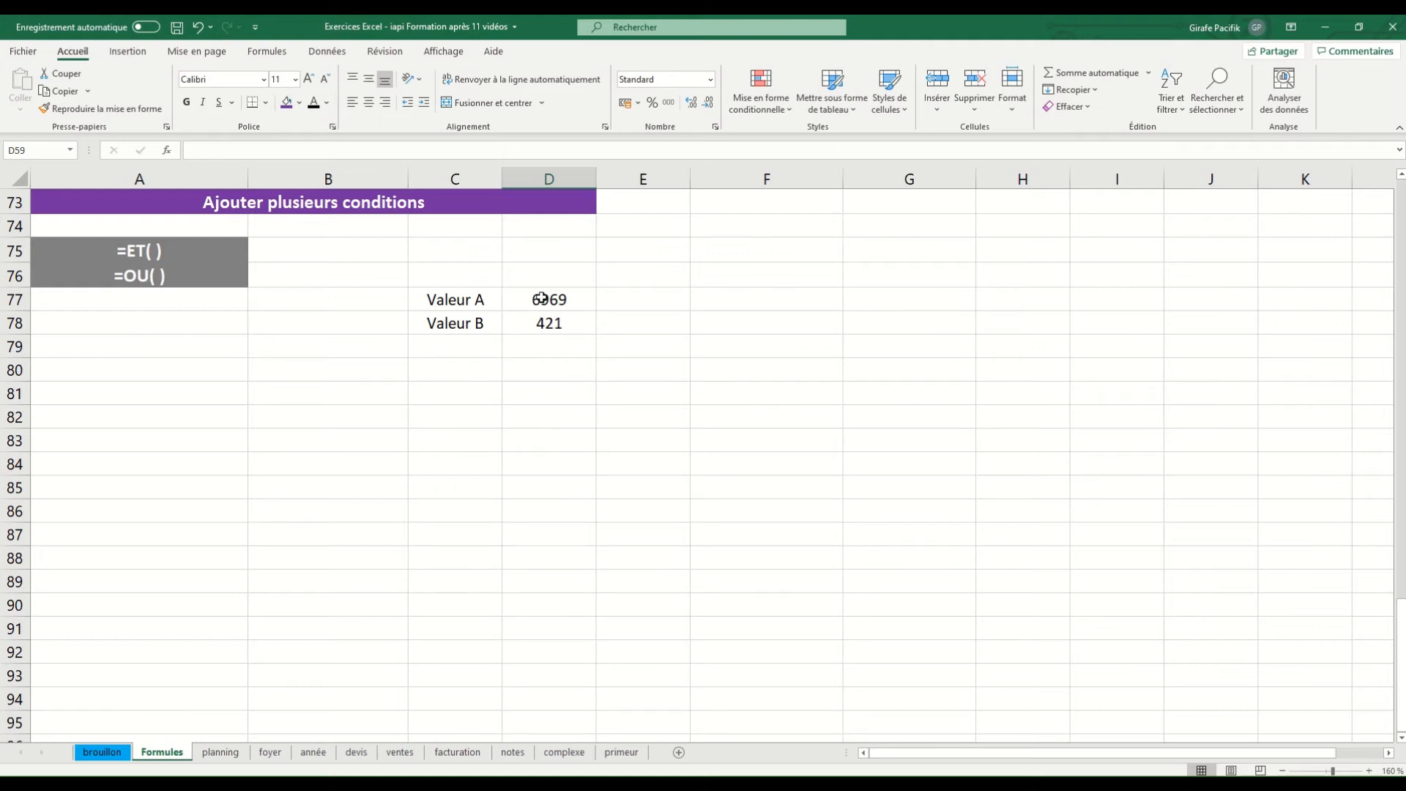
Start an SI formula in A78 with a nested ET function whose first condition is D77>D78
click(132, 328)
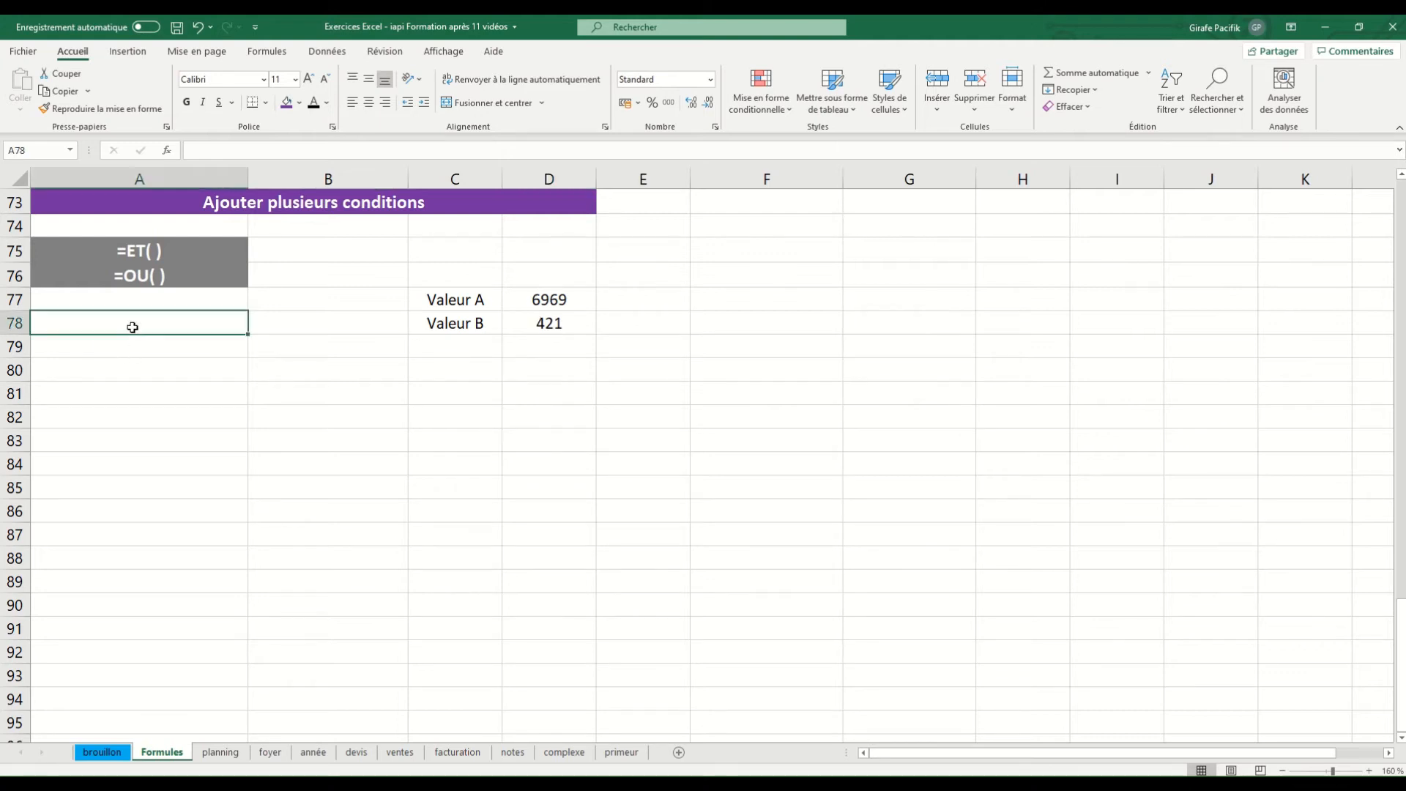
text(=SI()
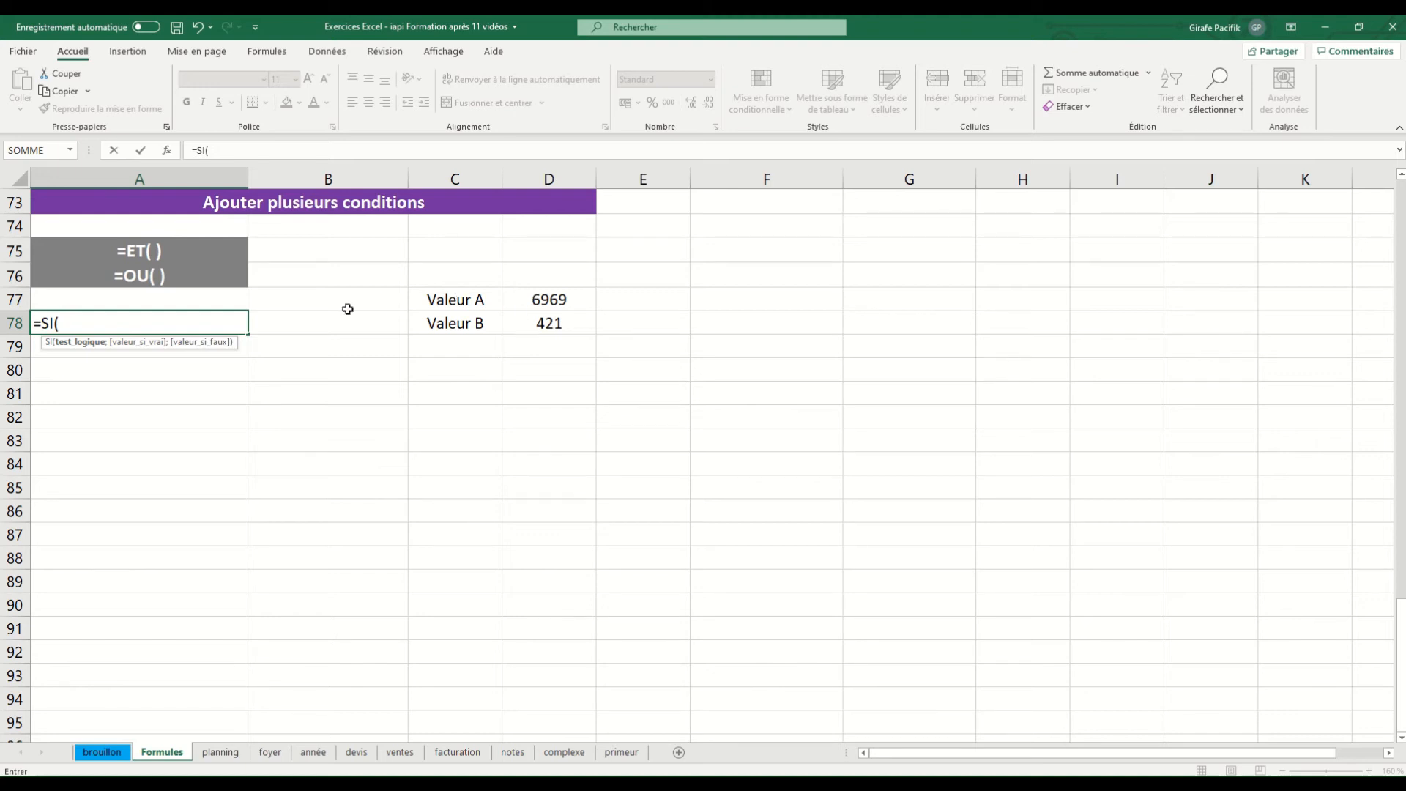
text(et)
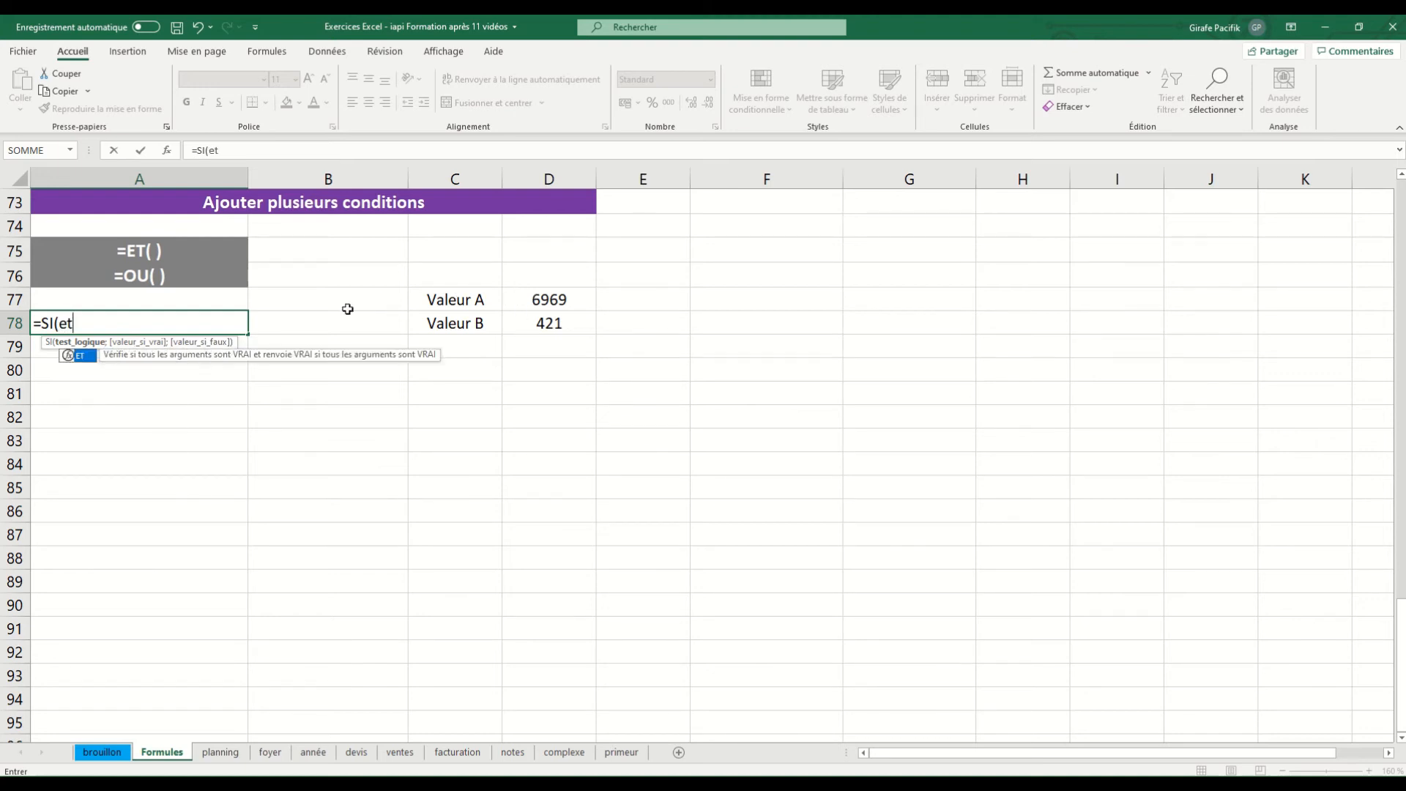
text(()
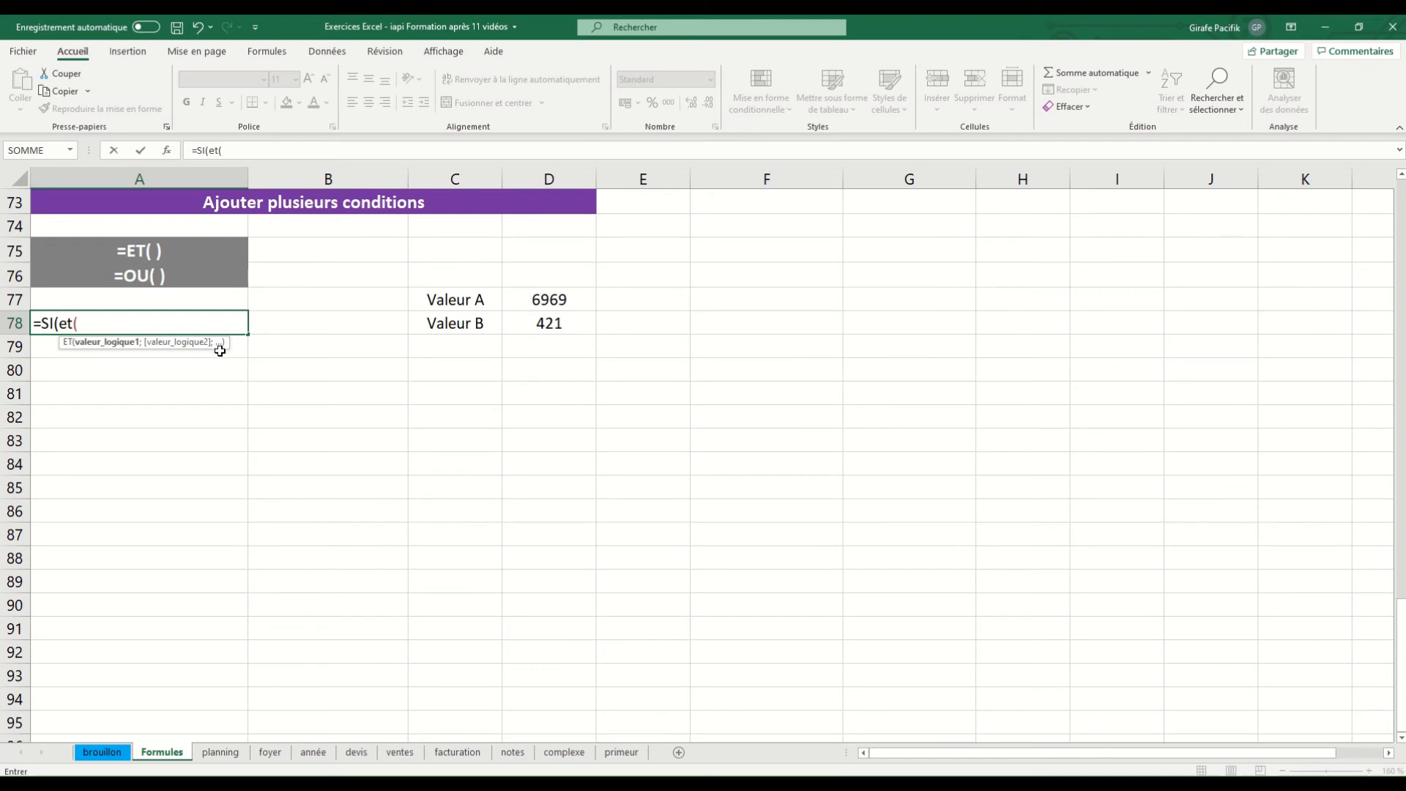
click(562, 299)
text(>)
click(556, 324)
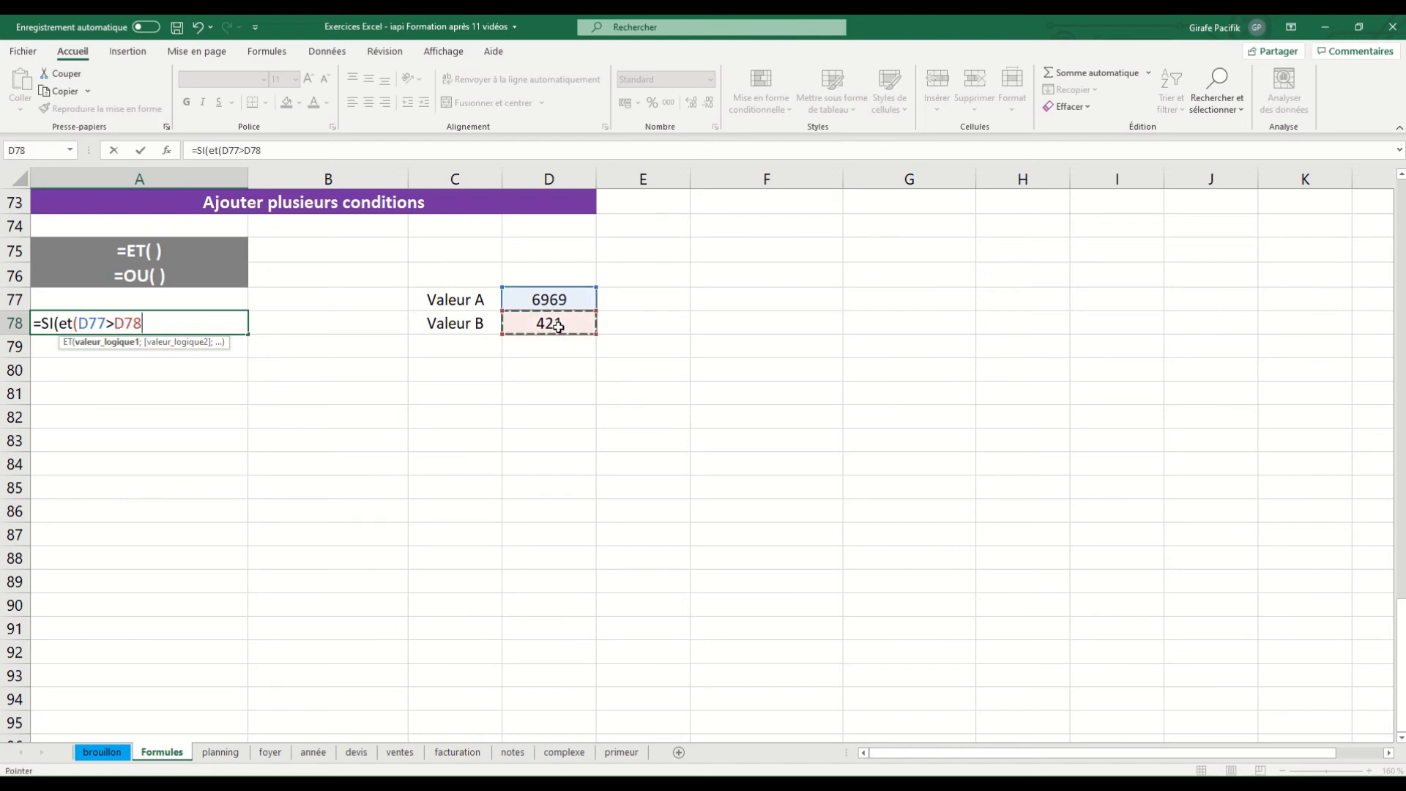
text(;)
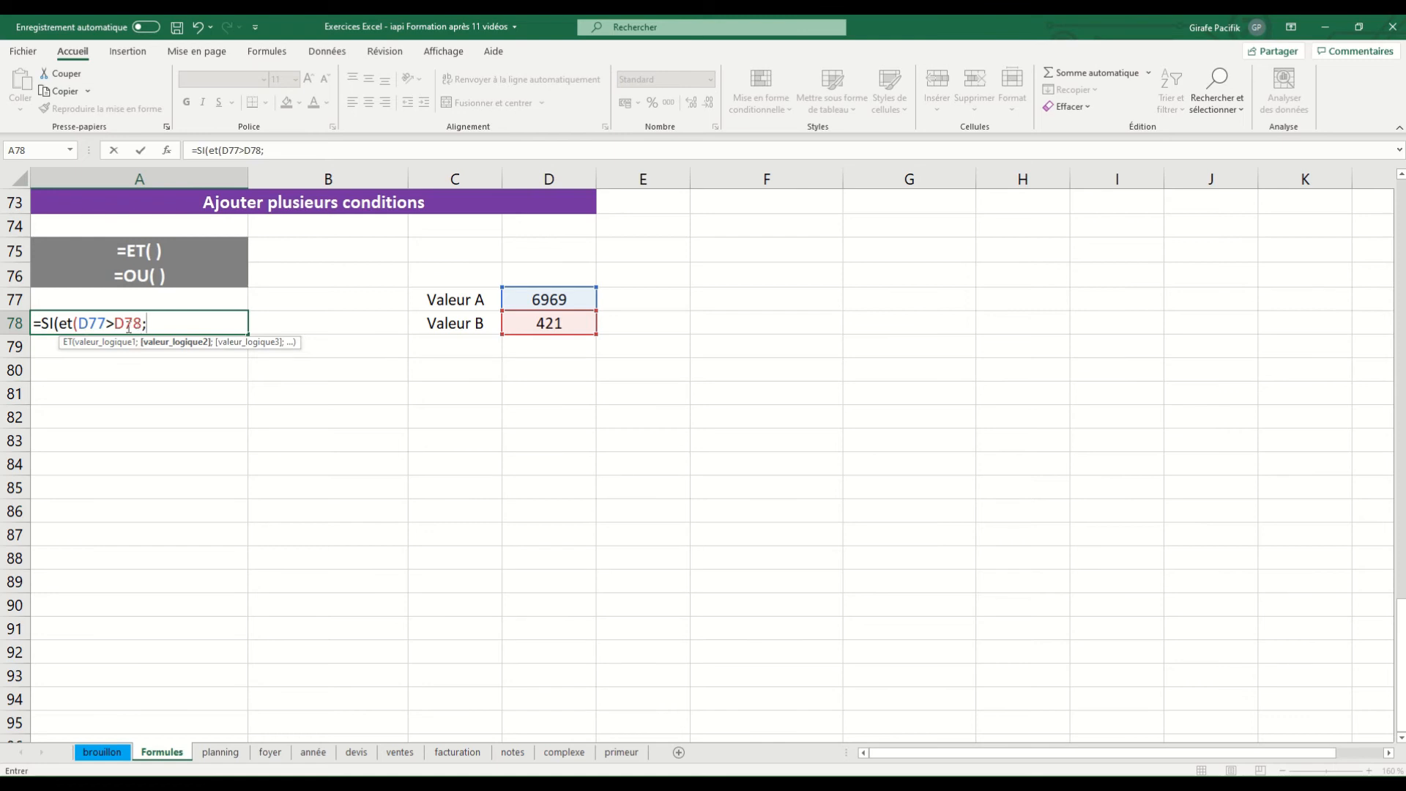
Add D77<10000 as the second condition of the ET function in A78 and close the ET function
click(529, 300)
text(<)
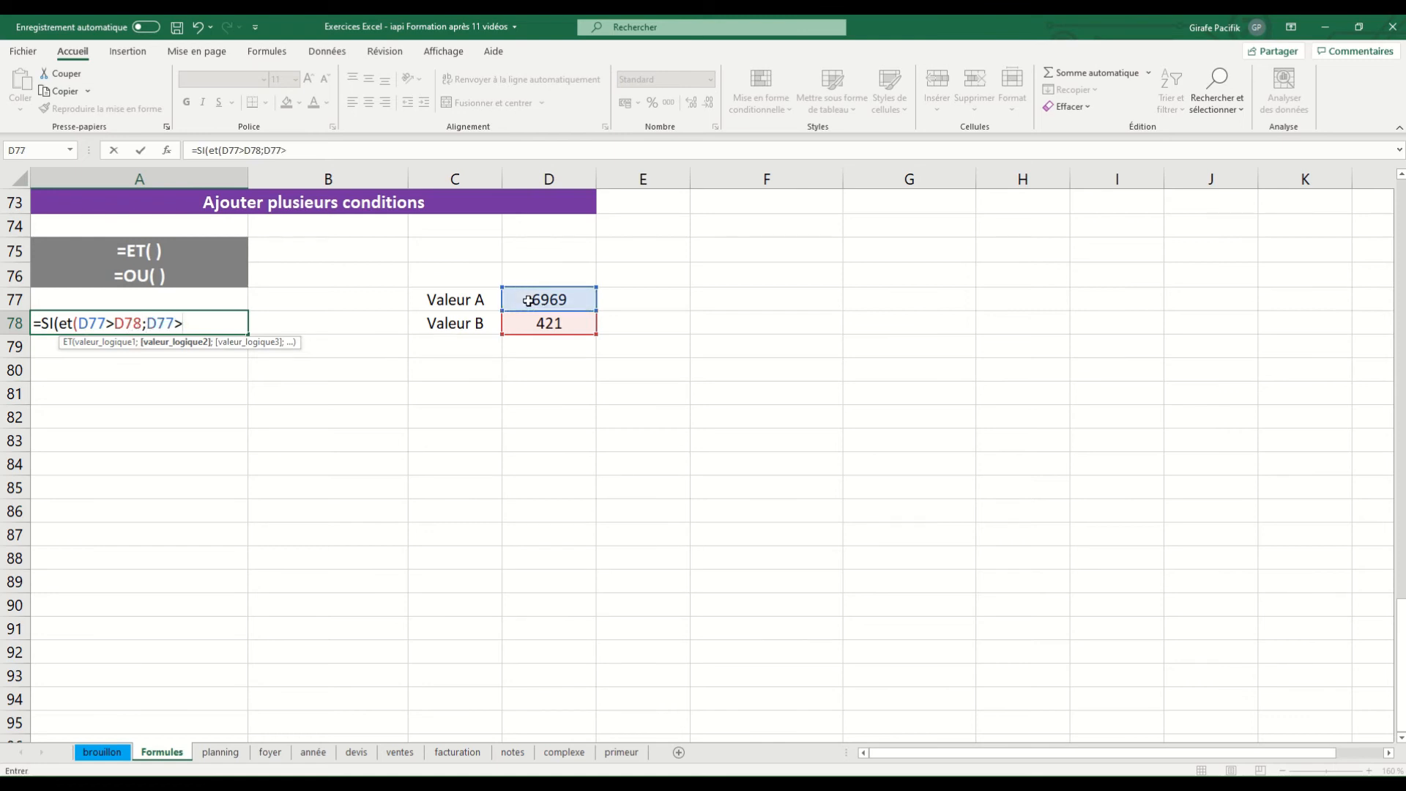
text(10000))
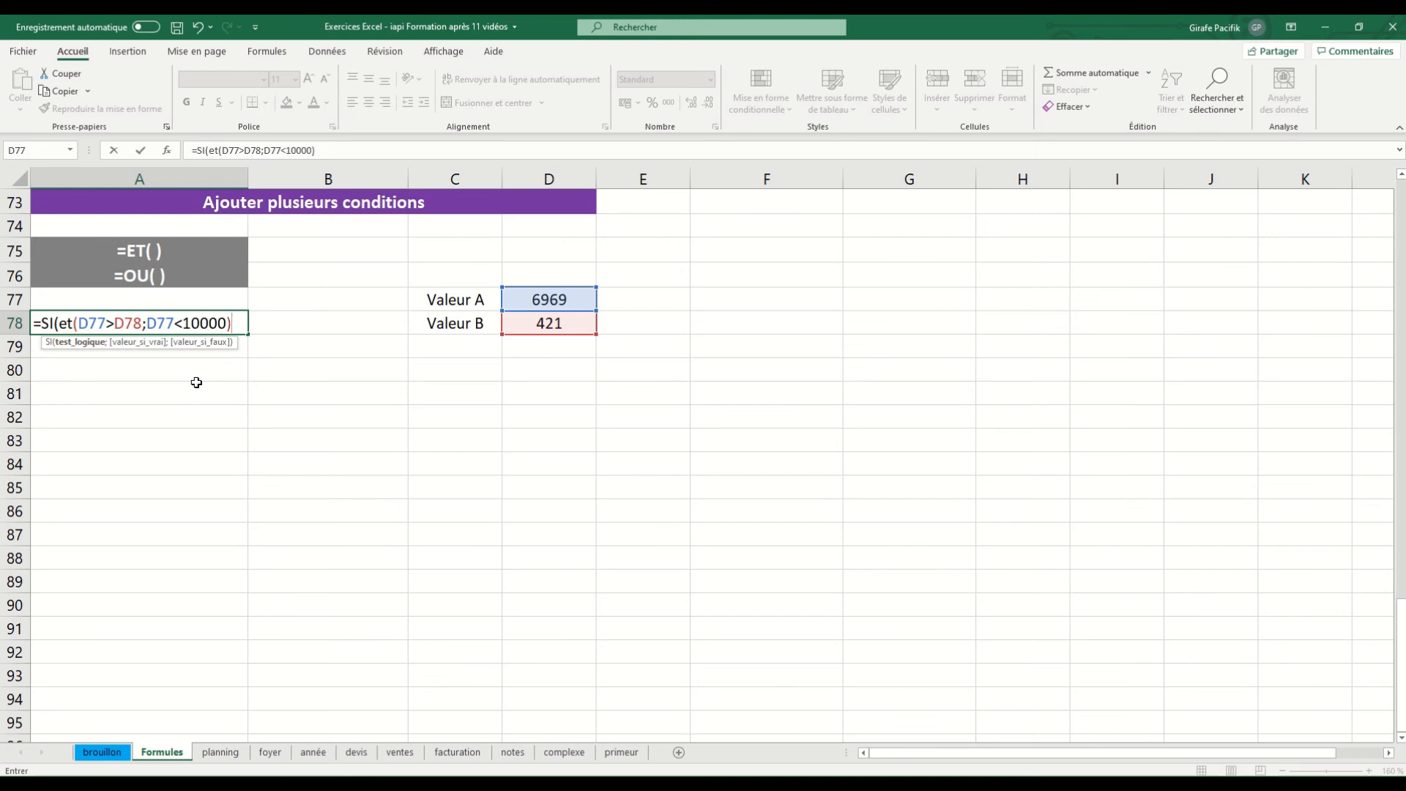
Complete the A78 formula with "ok" as value-if-true and "pas ok" as value-if-false, and validate it
text(;)
text("ok";)
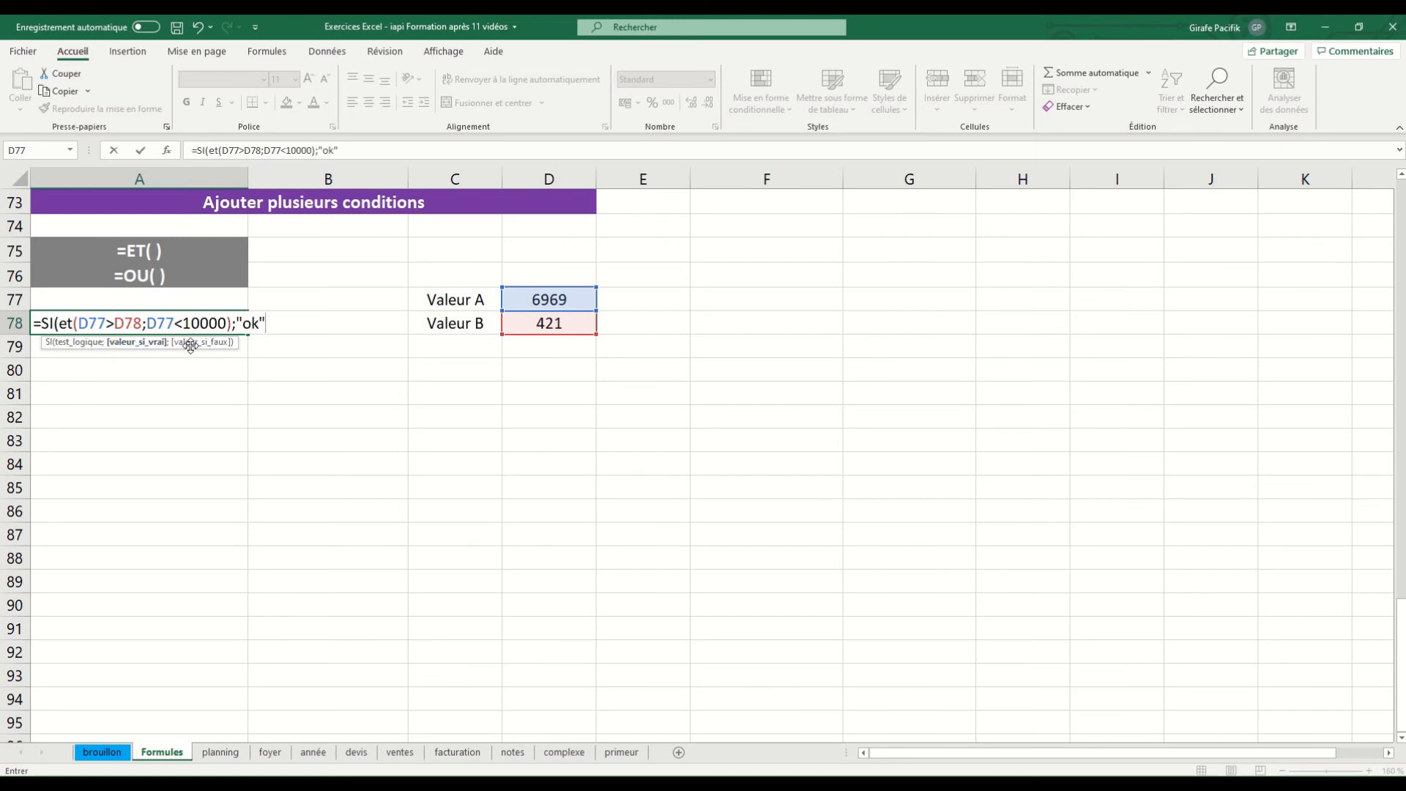
text("pas )
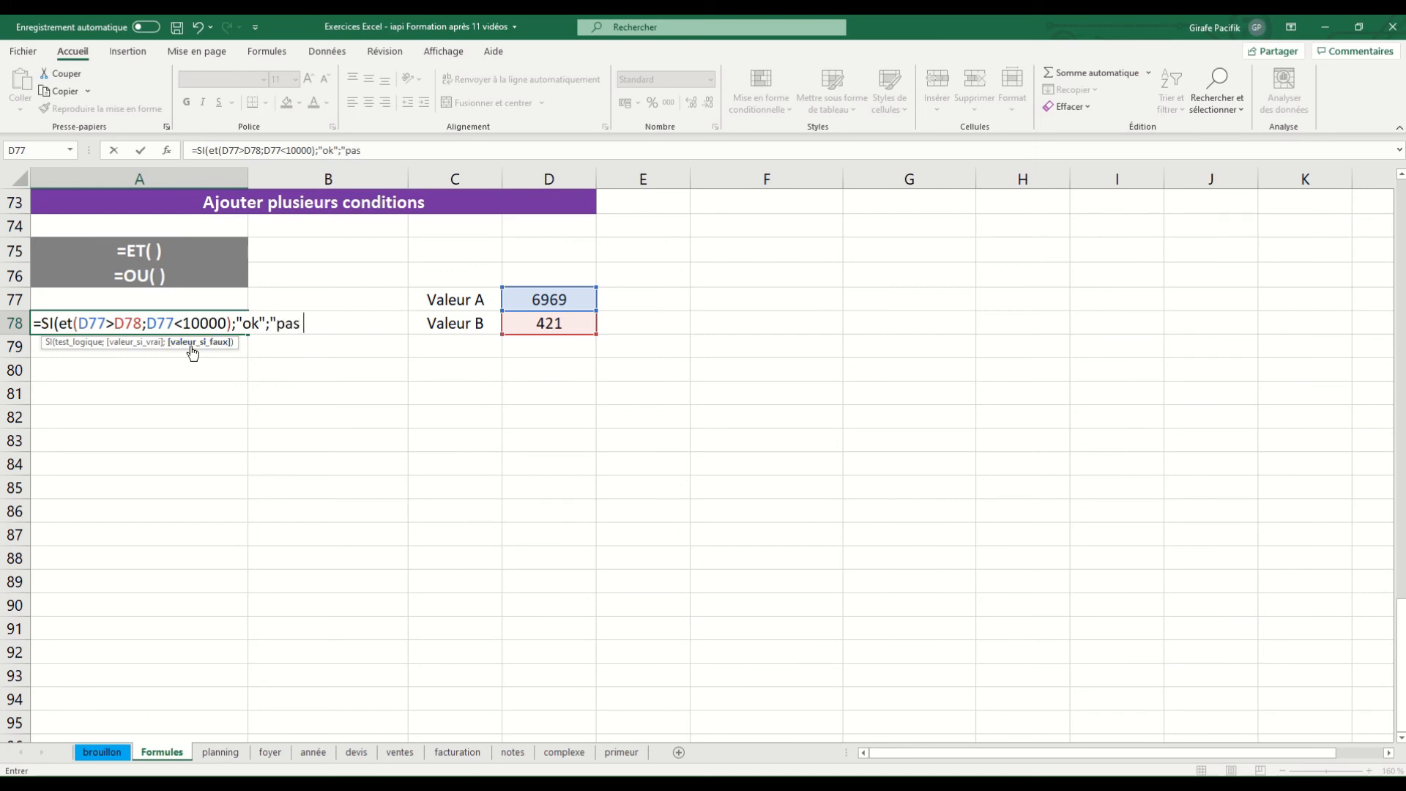
text(ok"))
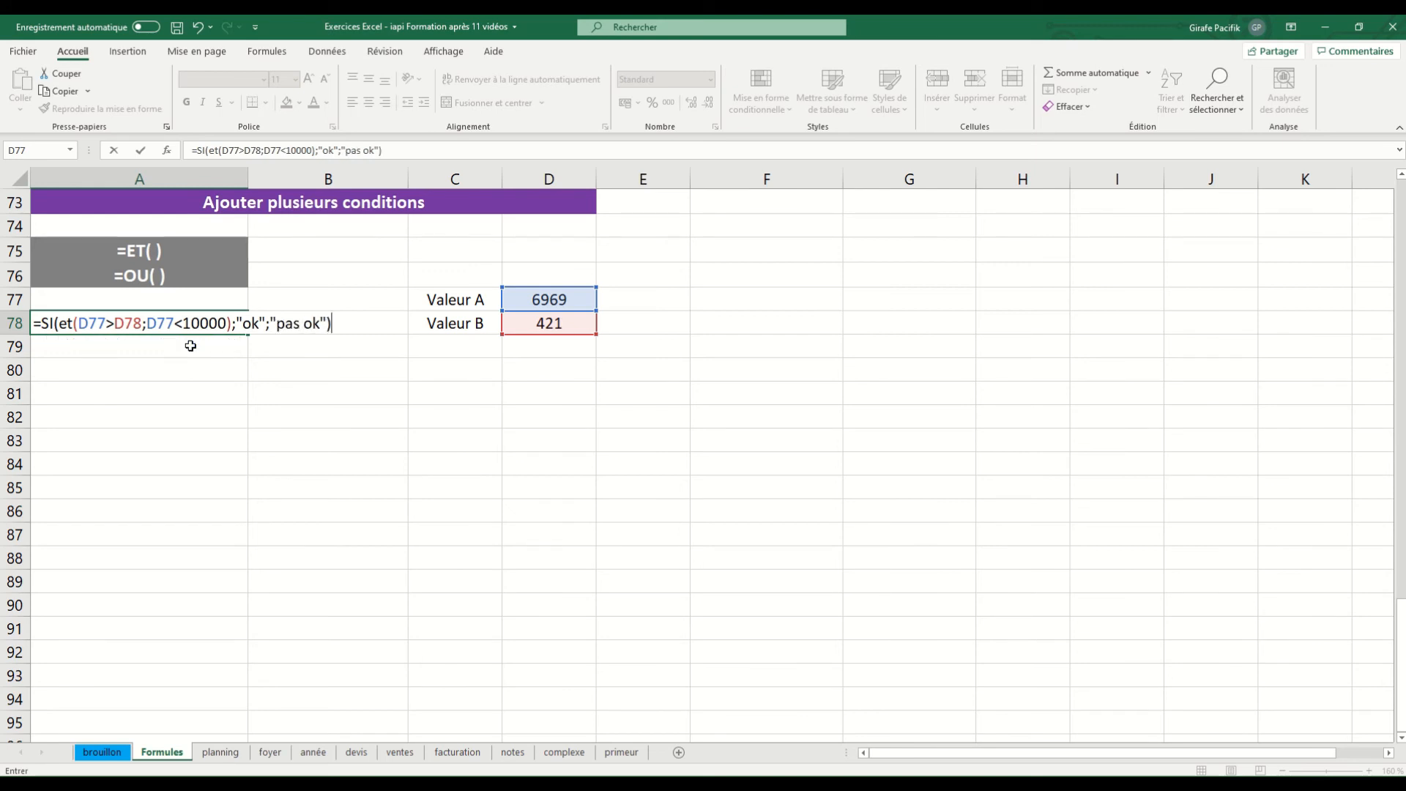
key(Return)
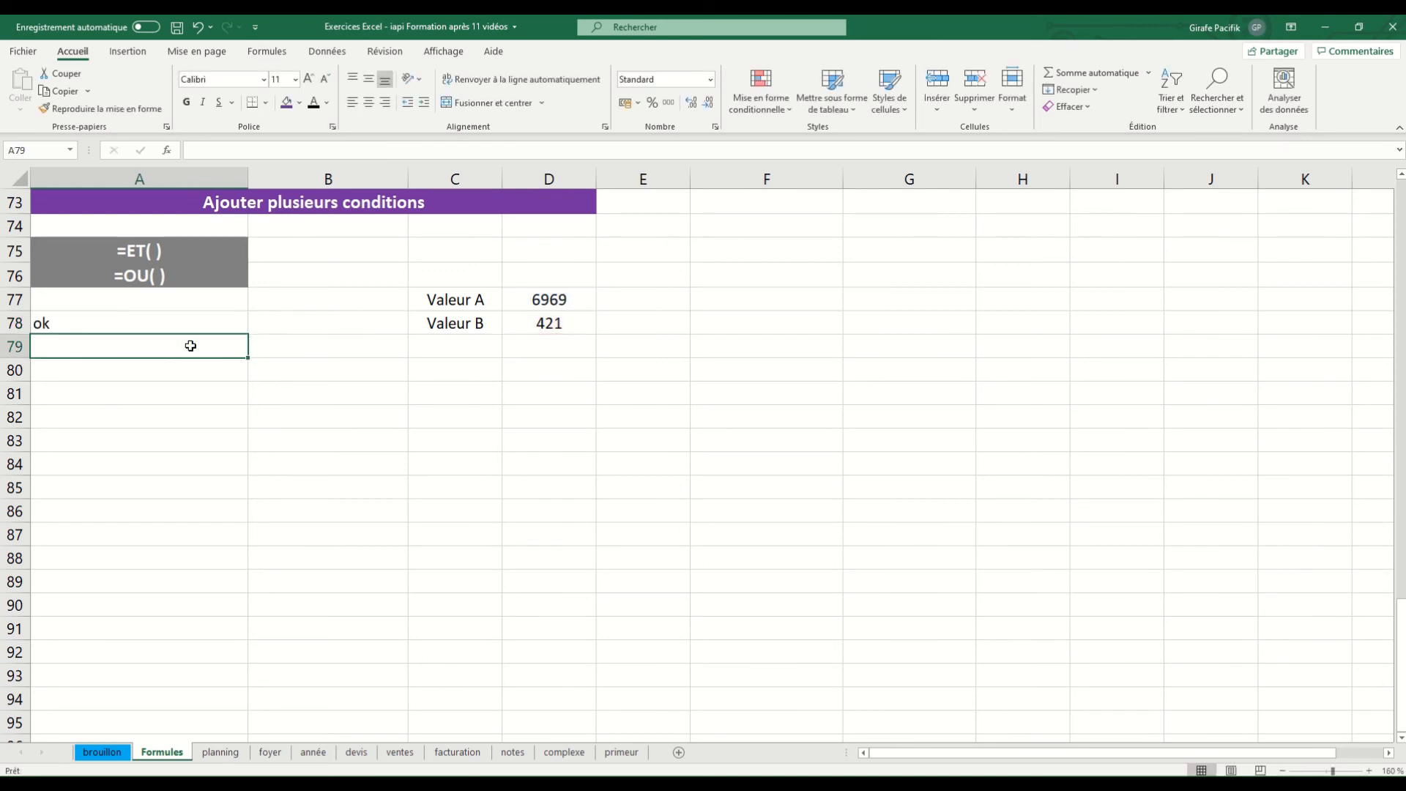
Test the A78 formula with Valeur A in D77 set to 10500, and undo that change
key(Up)
click(568, 302)
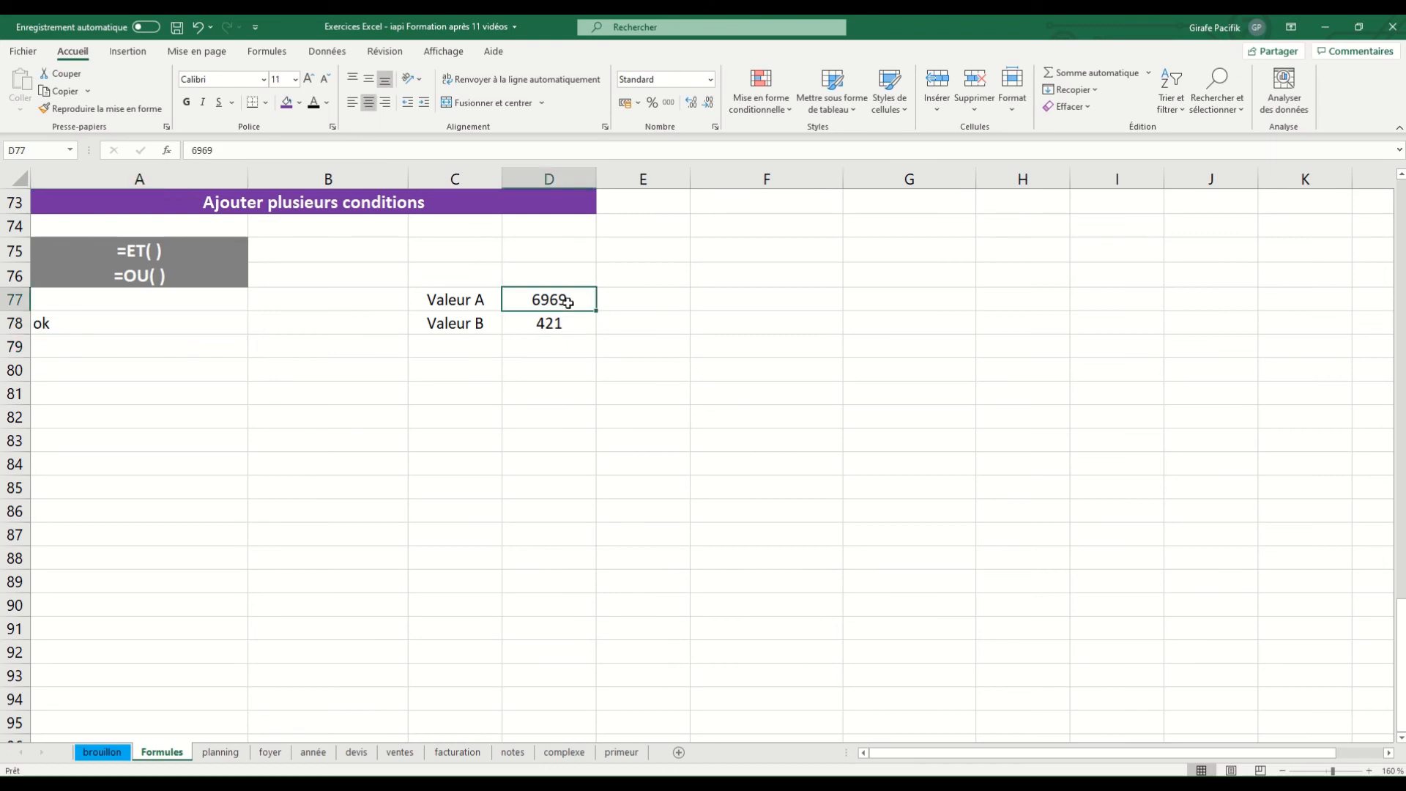
text(10500)
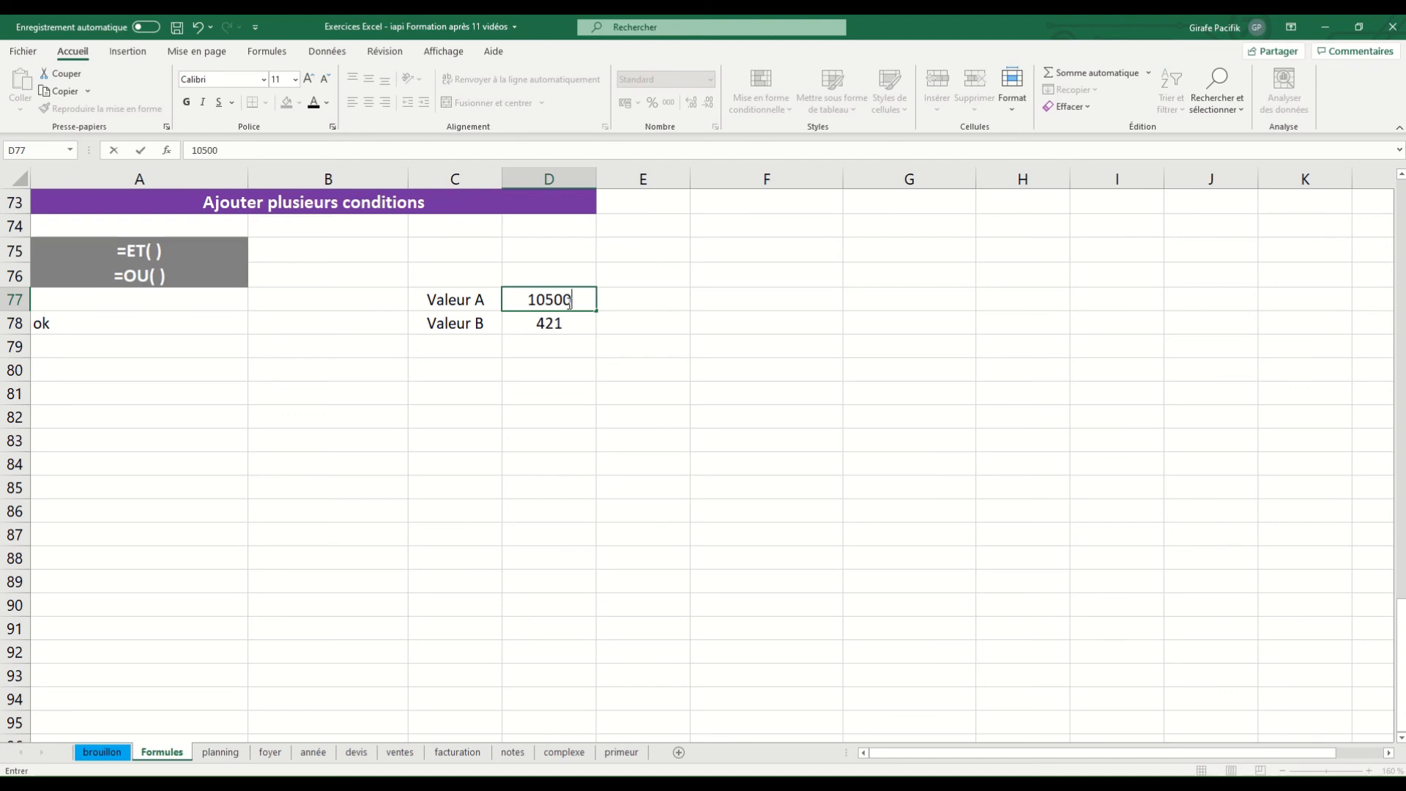
key(Return)
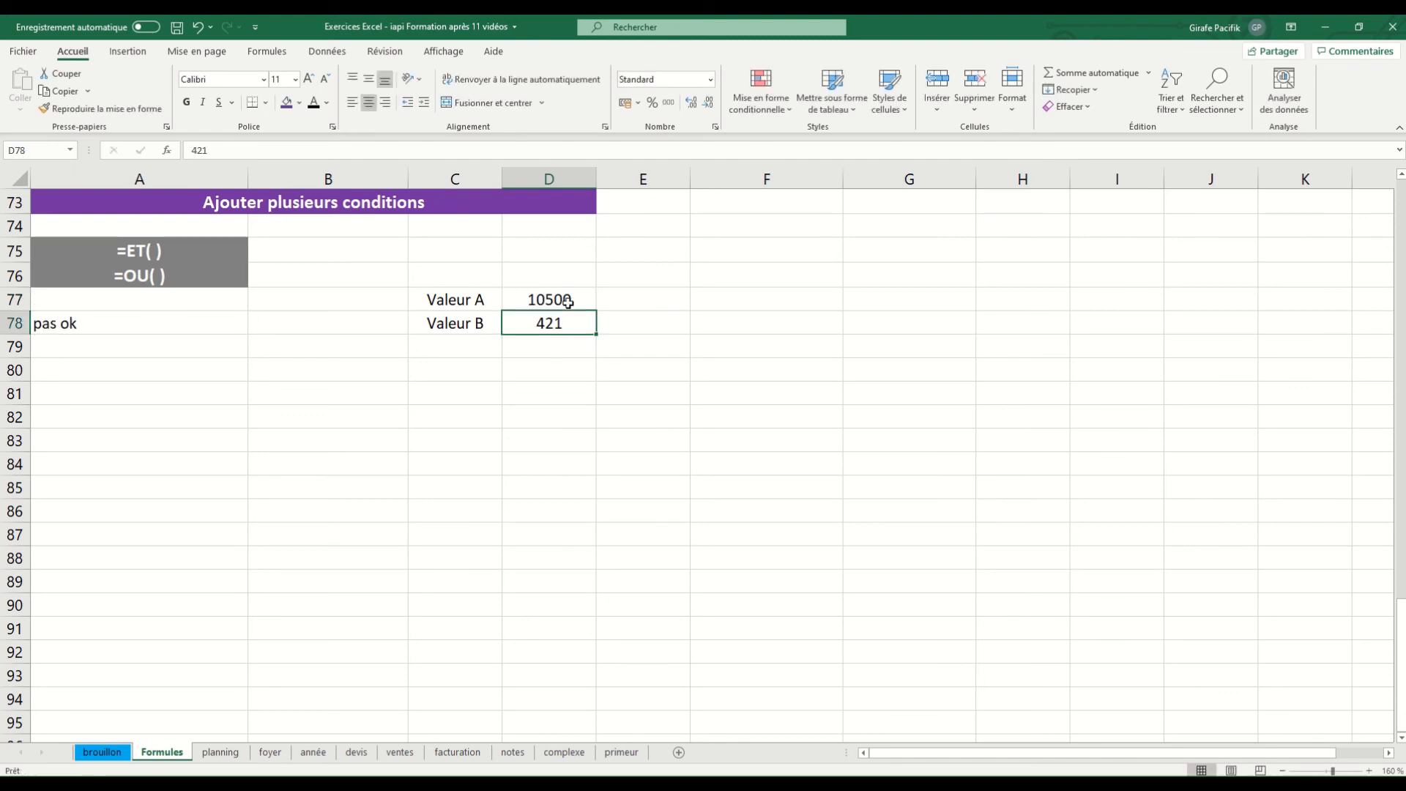
click(569, 302)
key(ctrl+z)
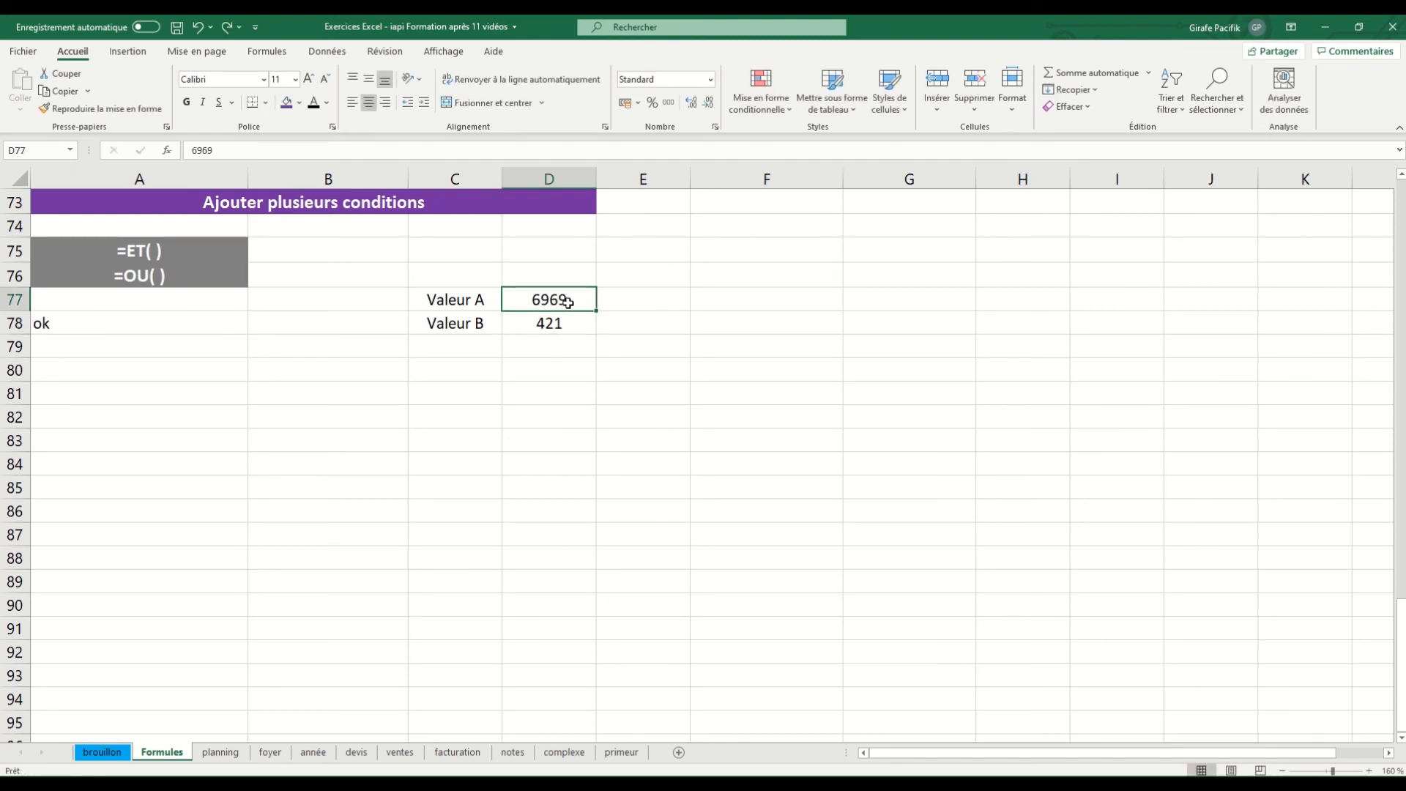
Set Valeur B in D78 to 7000 to test the first ET condition, and select the =OU( ) heading cell
click(577, 325)
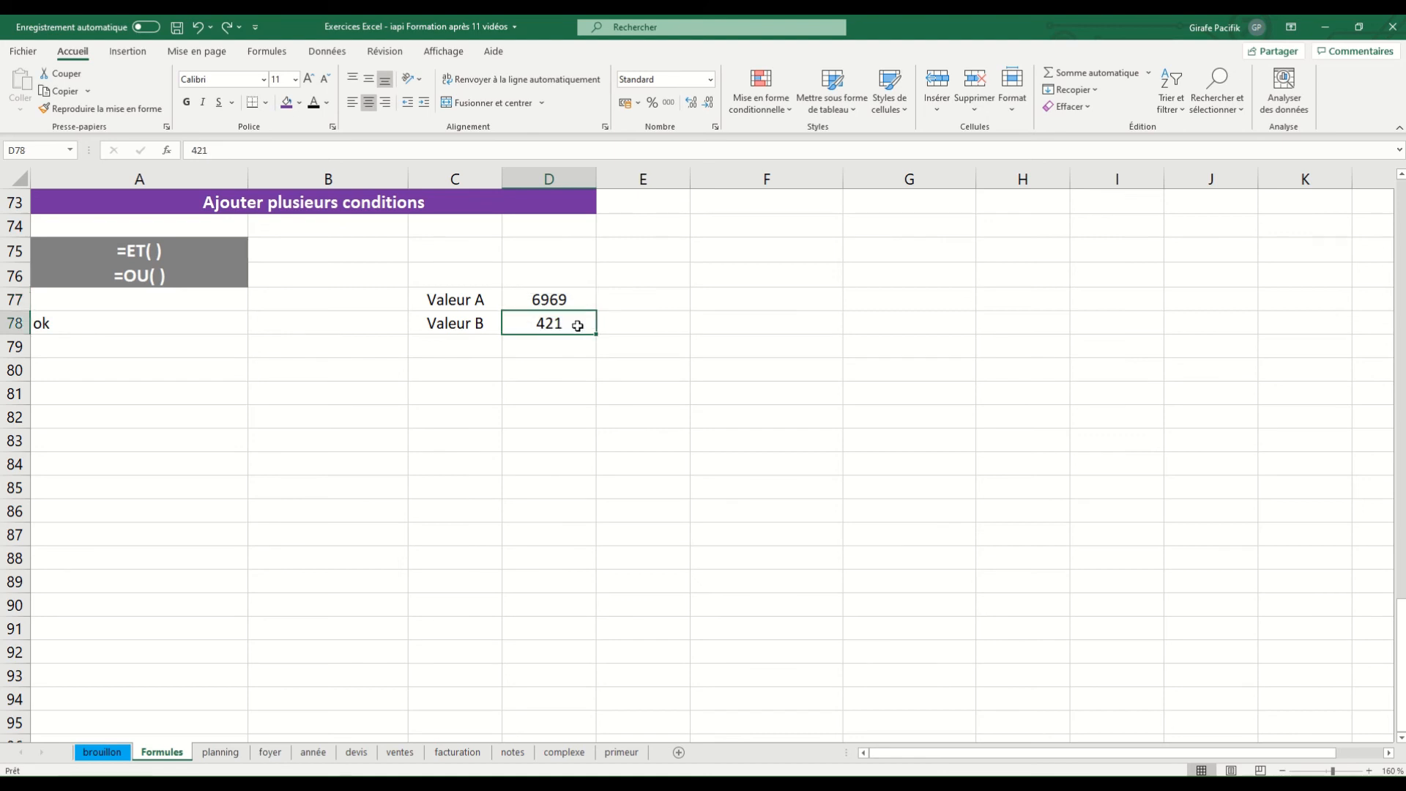
text(70000)
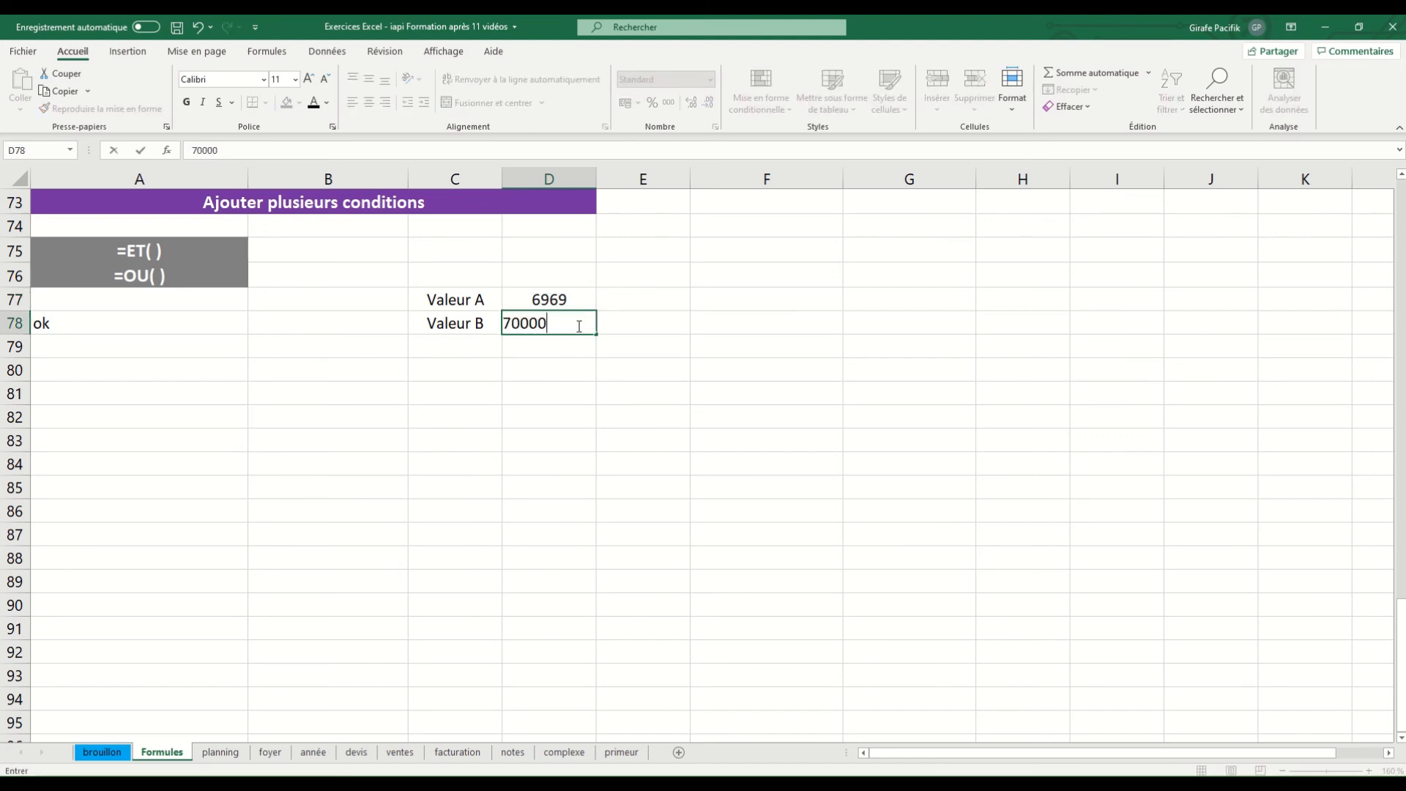
key(BackSpace)
key(Return)
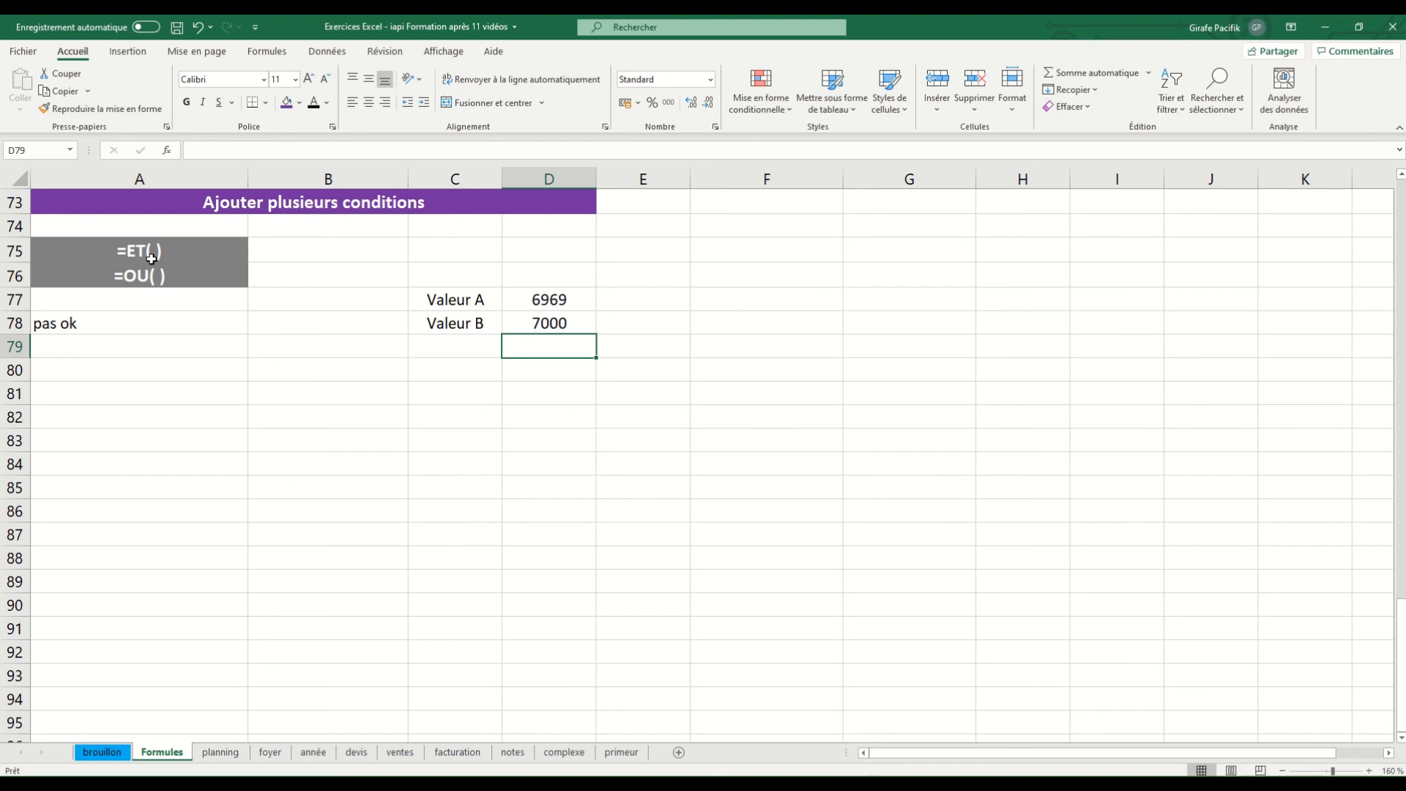
click(167, 275)
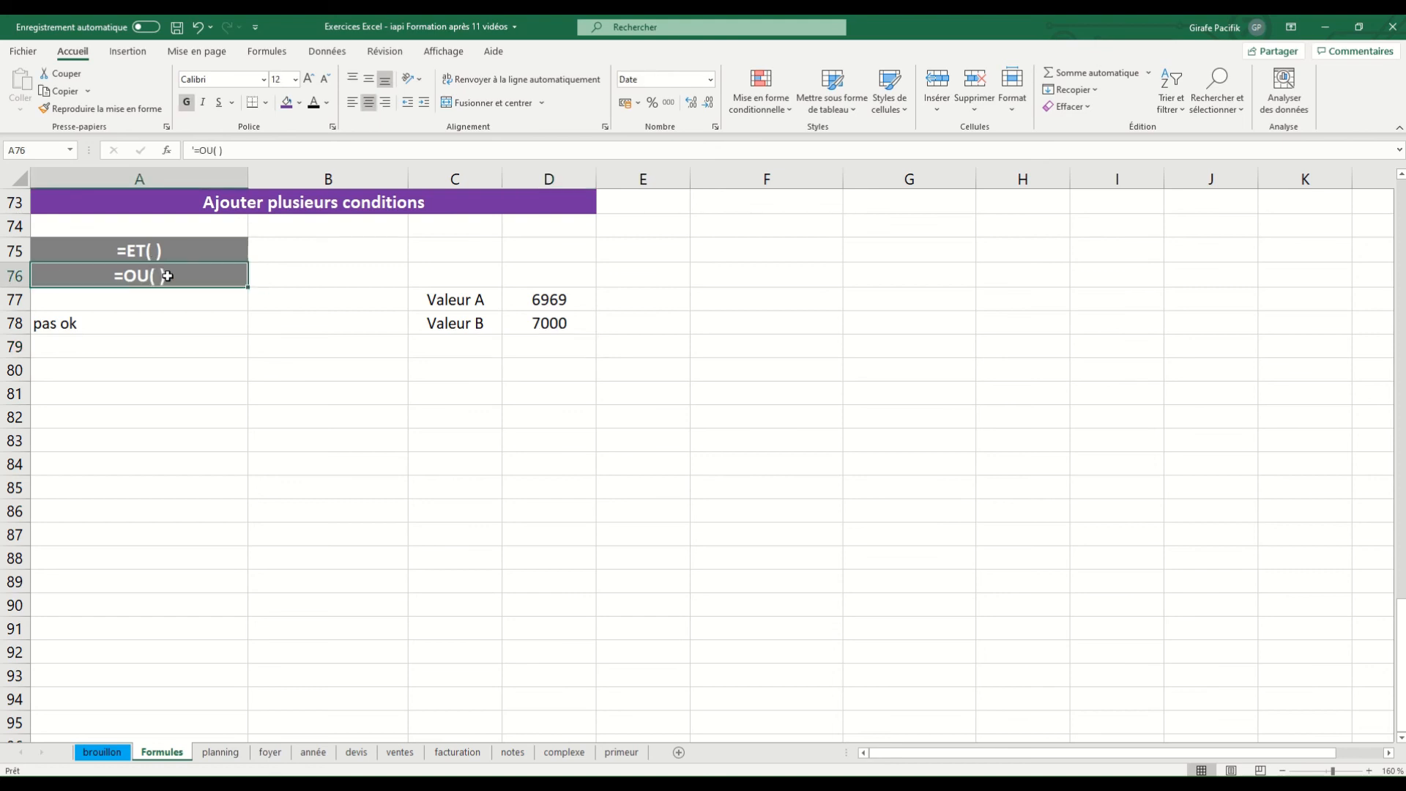